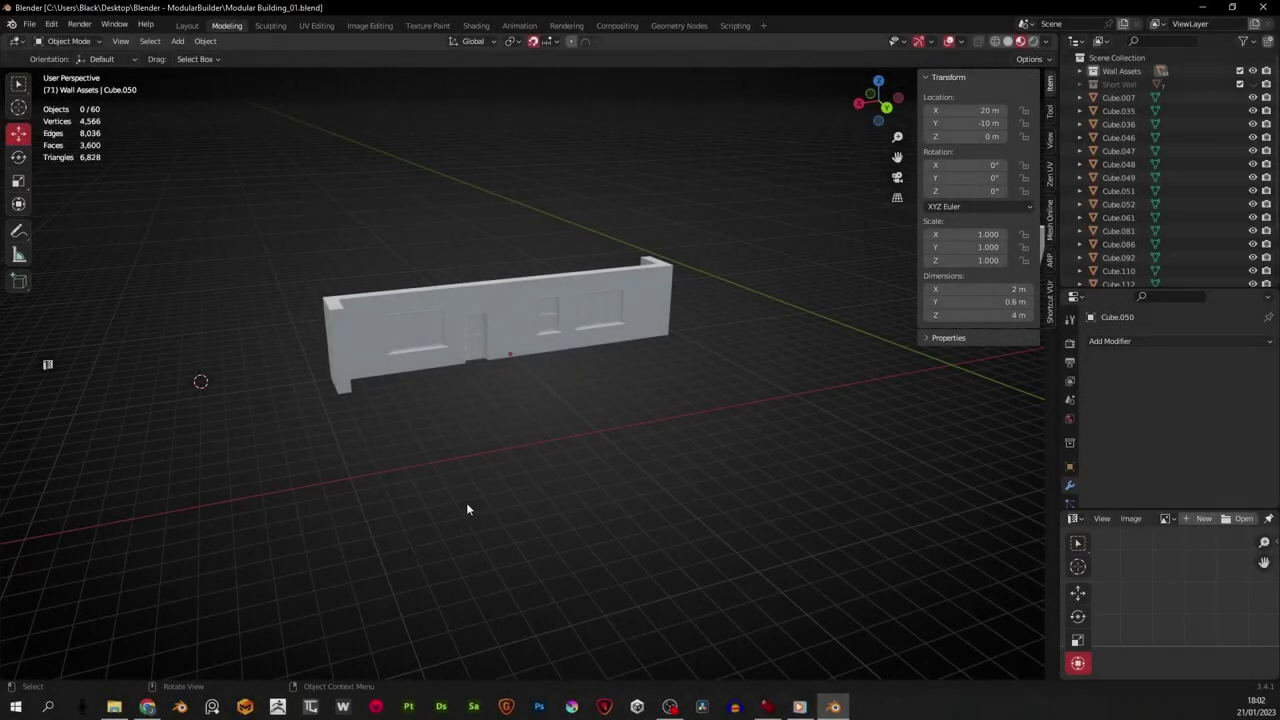
# Examine the modular roof assets, including the L-shaped corner roofs and the straight roofs with dormers
pyautogui.scroll(-5, 563, 394)
pyautogui.scroll(7, 477, 375)
pyautogui.moveTo(557, 460); pyautogui.dragTo(308, 187, button='middle')
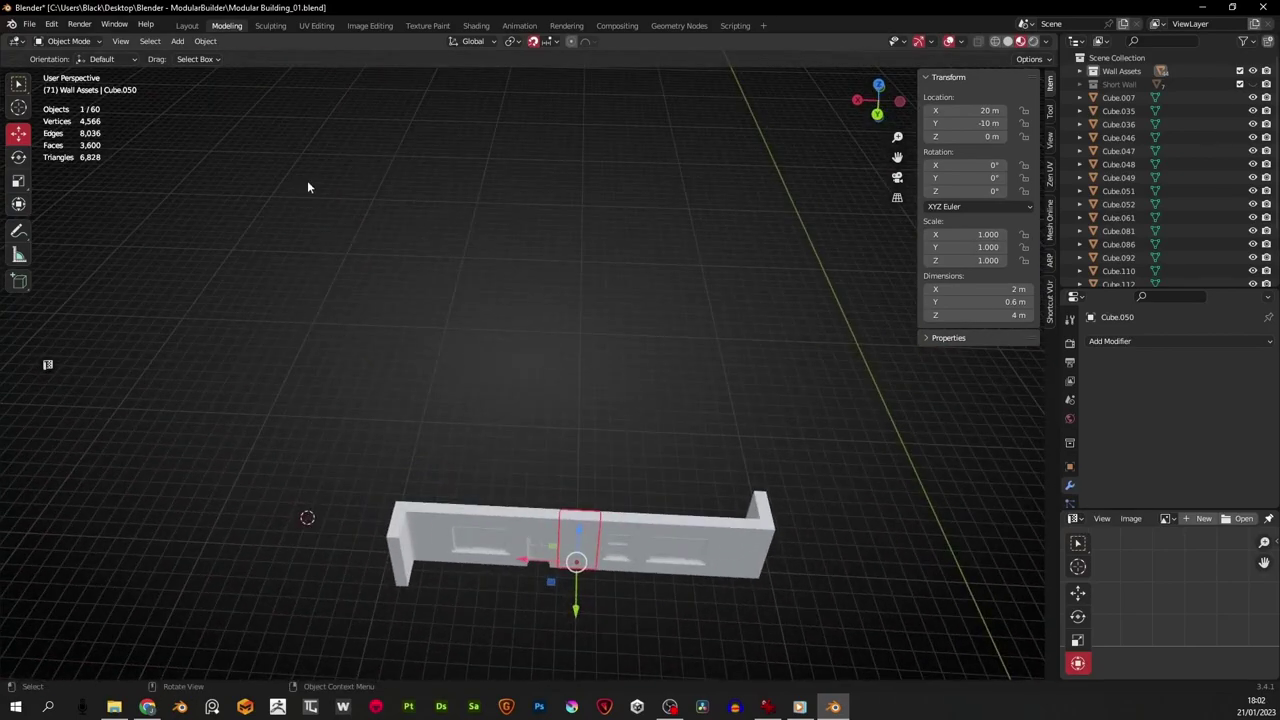
pyautogui.scroll(-4, 305, 184)
pyautogui.click(261, 127)
pyautogui.press('KP_Decimal')
pyautogui.scroll(-8, 319, 197)
pyautogui.moveTo(557, 263); pyautogui.dragTo(480, 395, button='middle')
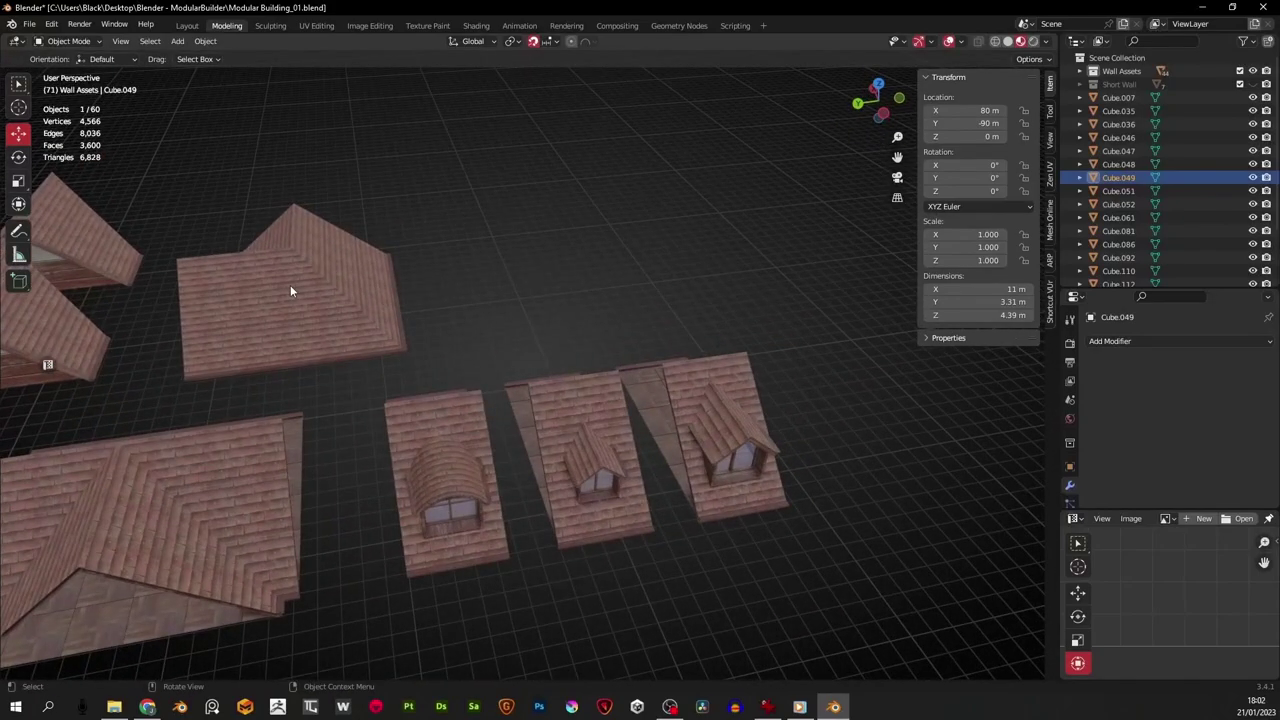
pyautogui.moveTo(371, 300); pyautogui.dragTo(405, 394, button='middle')
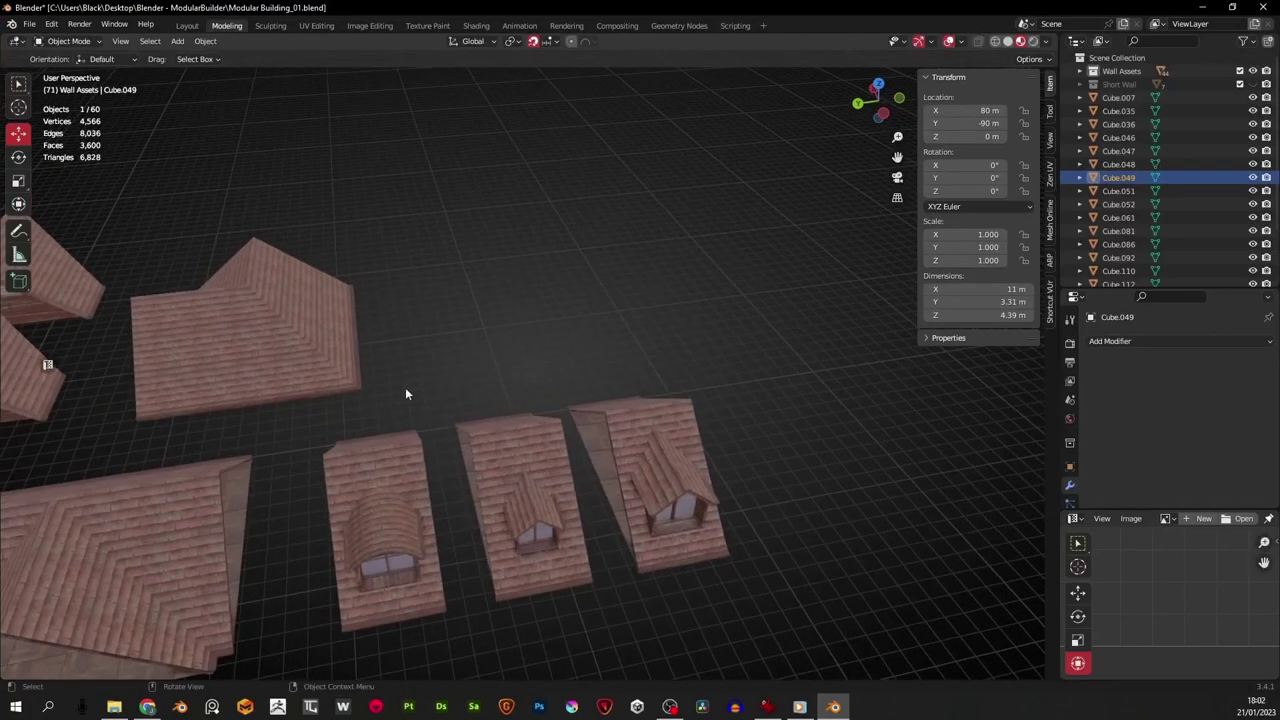
# Duplicate the L-shaped corner roof and move the copy -14 m along the Y axis
pyautogui.click(269, 339)
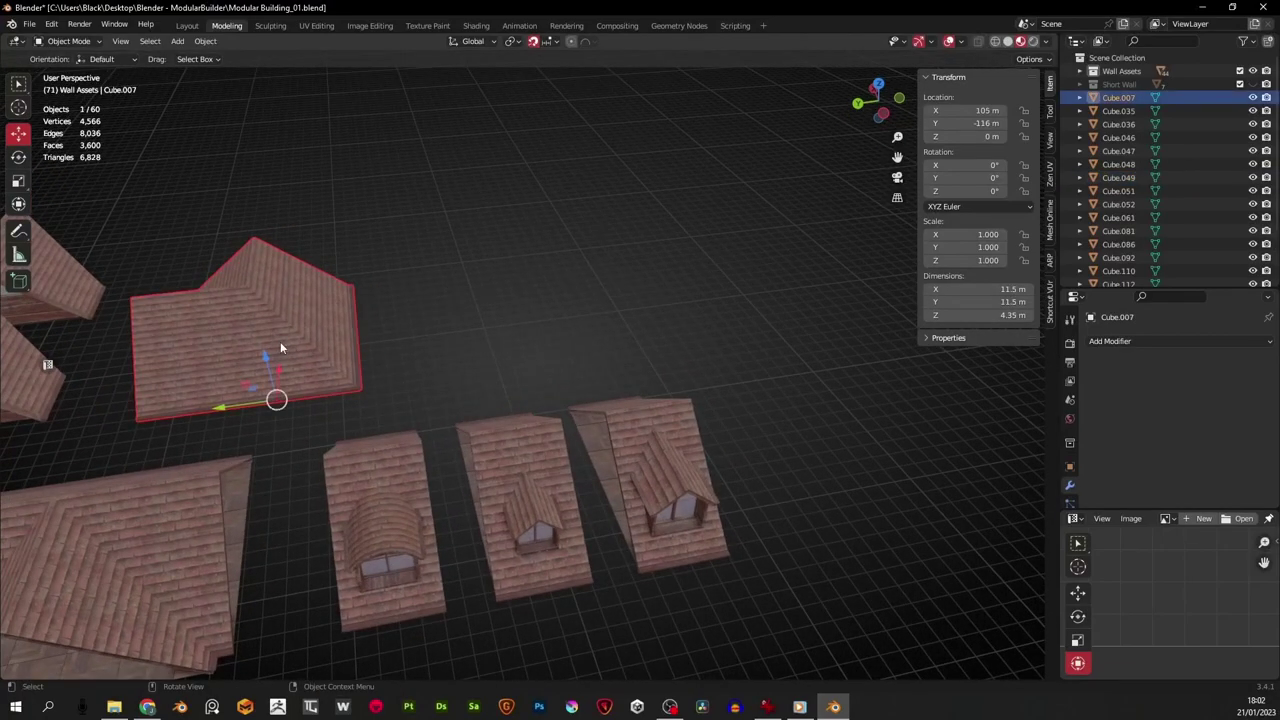
pyautogui.hotkey('shift', 'd')
pyautogui.press('y')
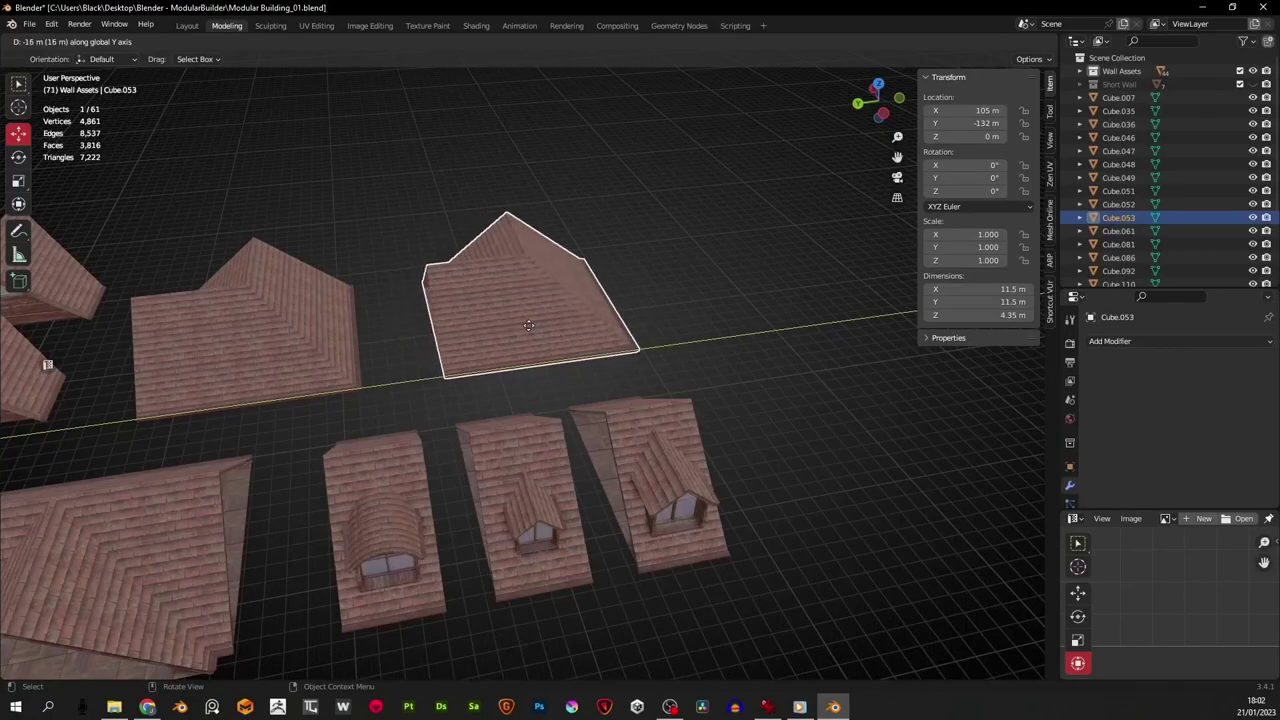
pyautogui.click(505, 328)
# In the straight roof with the arched dormer, select the linked geometry of the dormer-side slope, dormer, window and wooden interior
pyautogui.moveTo(497, 522); pyautogui.dragTo(204, 374, button='middle')
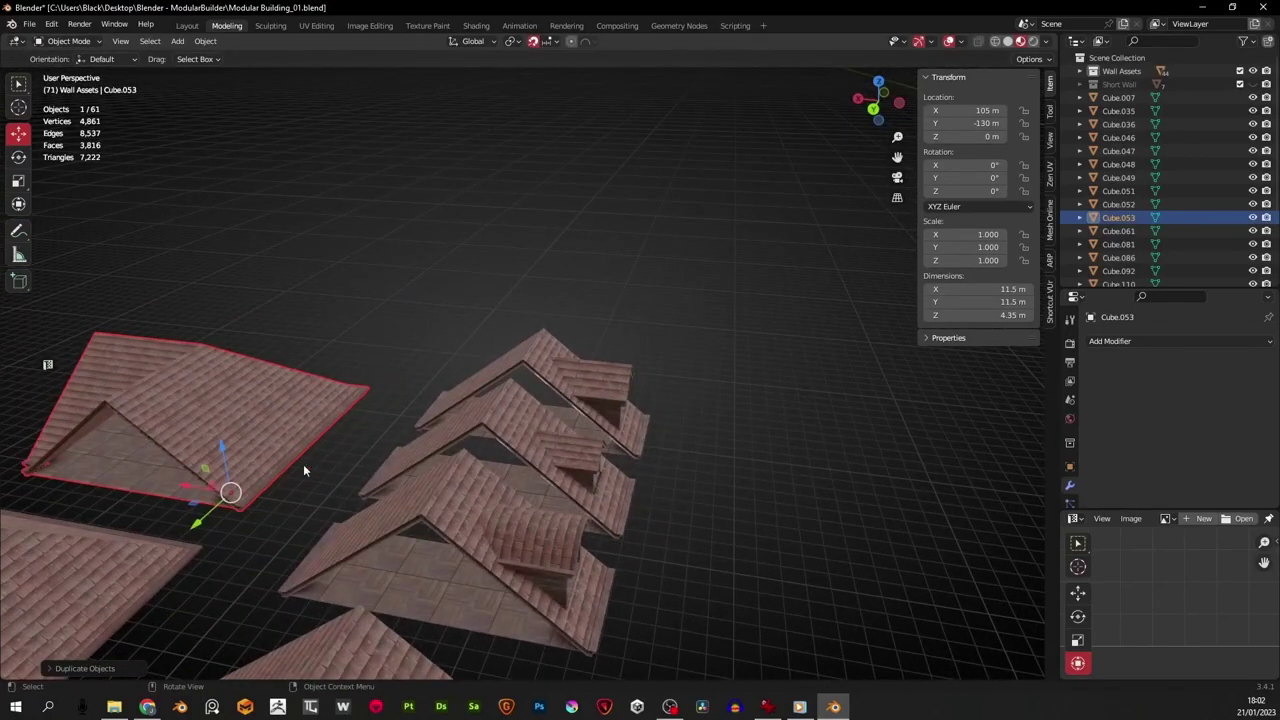
pyautogui.moveTo(304, 470); pyautogui.dragTo(406, 526, button='middle')
pyautogui.moveTo(375, 453); pyautogui.dragTo(513, 510, button='middle')
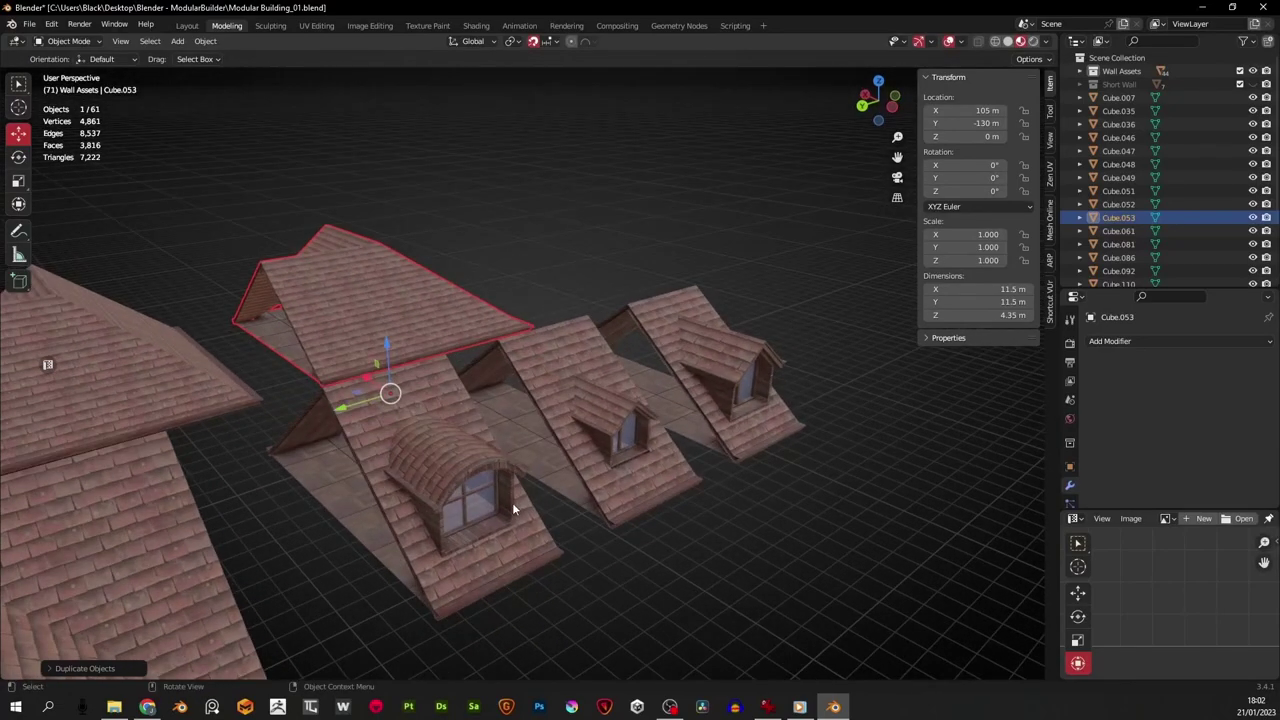
pyautogui.click(512, 502)
pyautogui.moveTo(422, 435); pyautogui.dragTo(409, 488, button='middle')
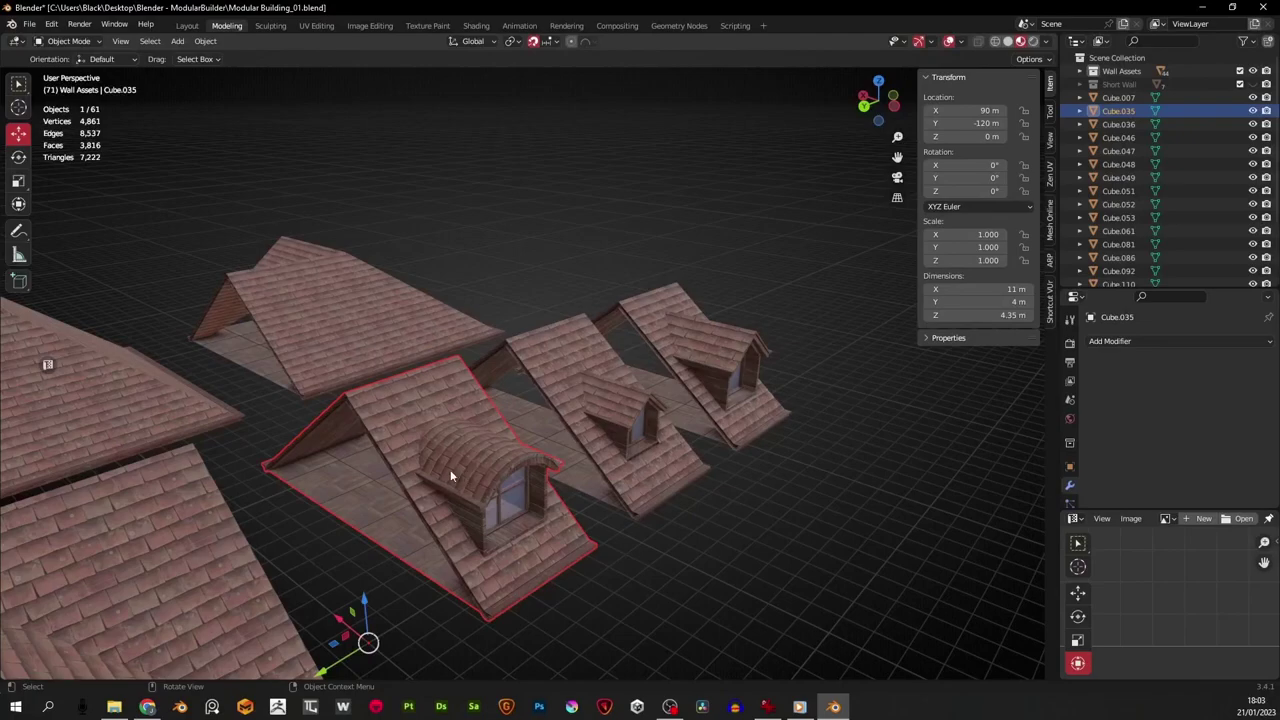
pyautogui.press('Tab')
pyautogui.scroll(1, 400, 460)
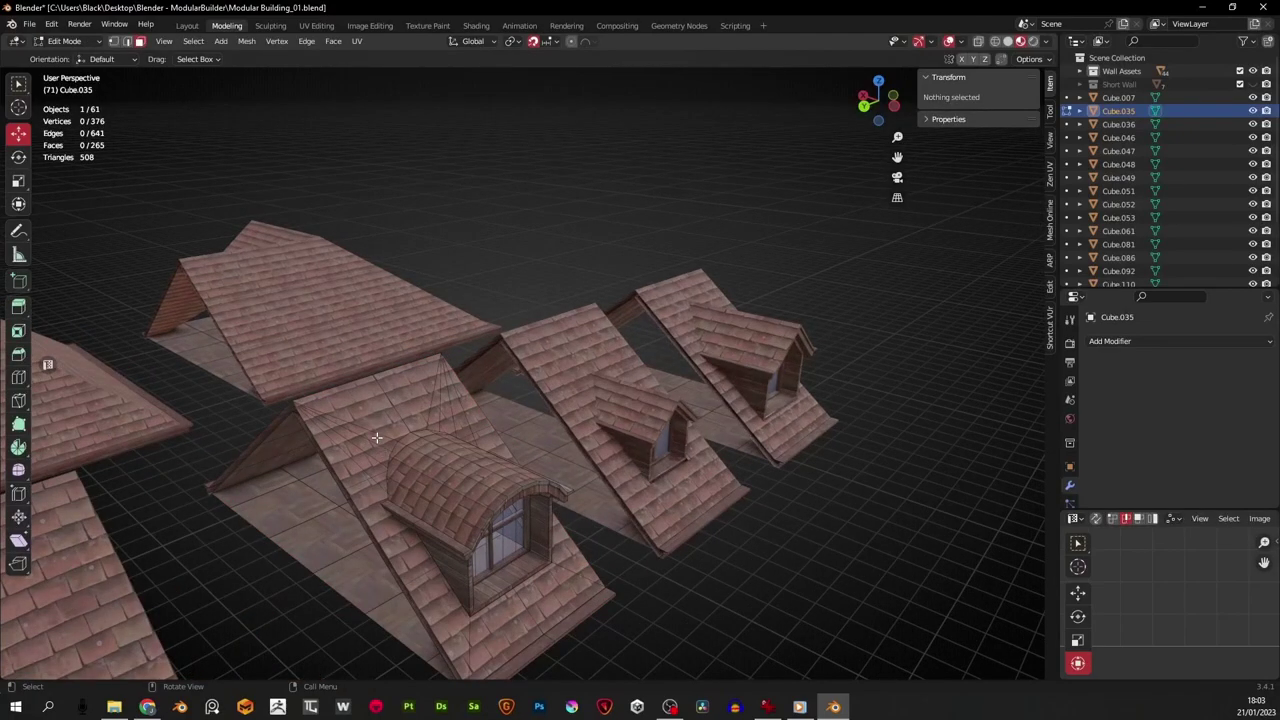
pyautogui.press('l')
pyautogui.press('l')
pyautogui.press('l')
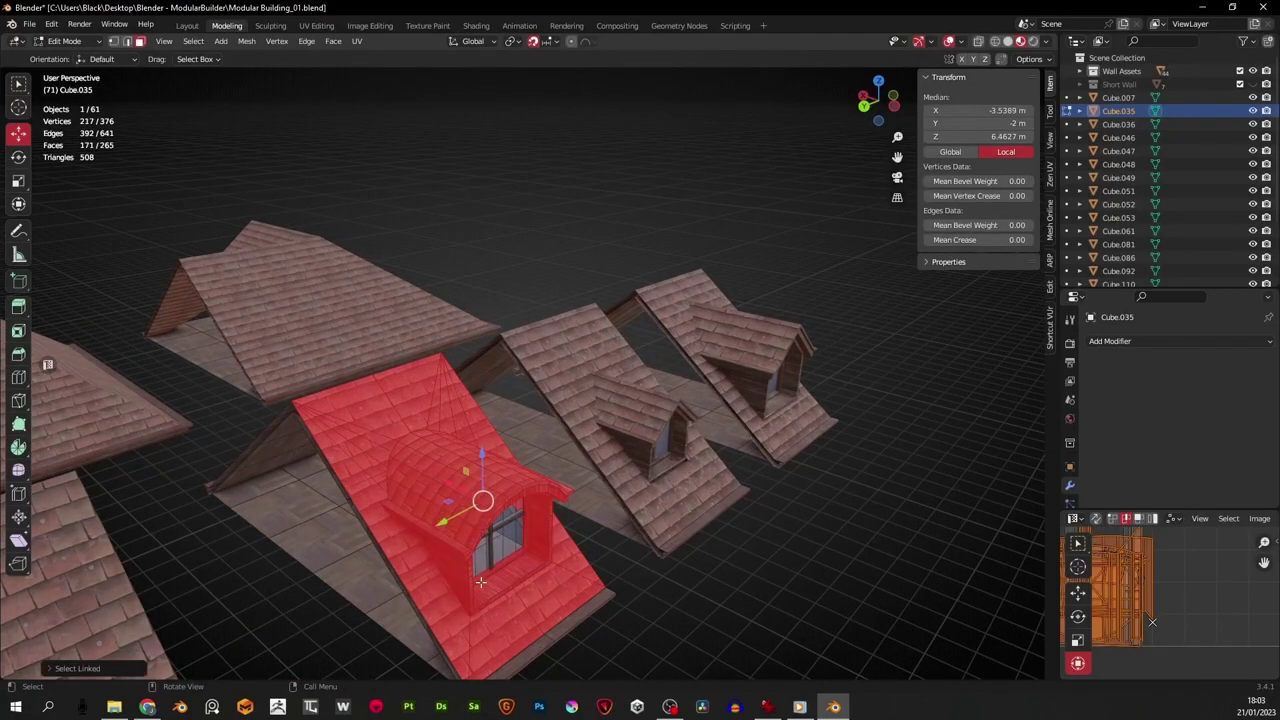
pyautogui.moveTo(510, 550); pyautogui.dragTo(699, 483, button='middle')
pyautogui.press('KP_Decimal')
pyautogui.press('l')
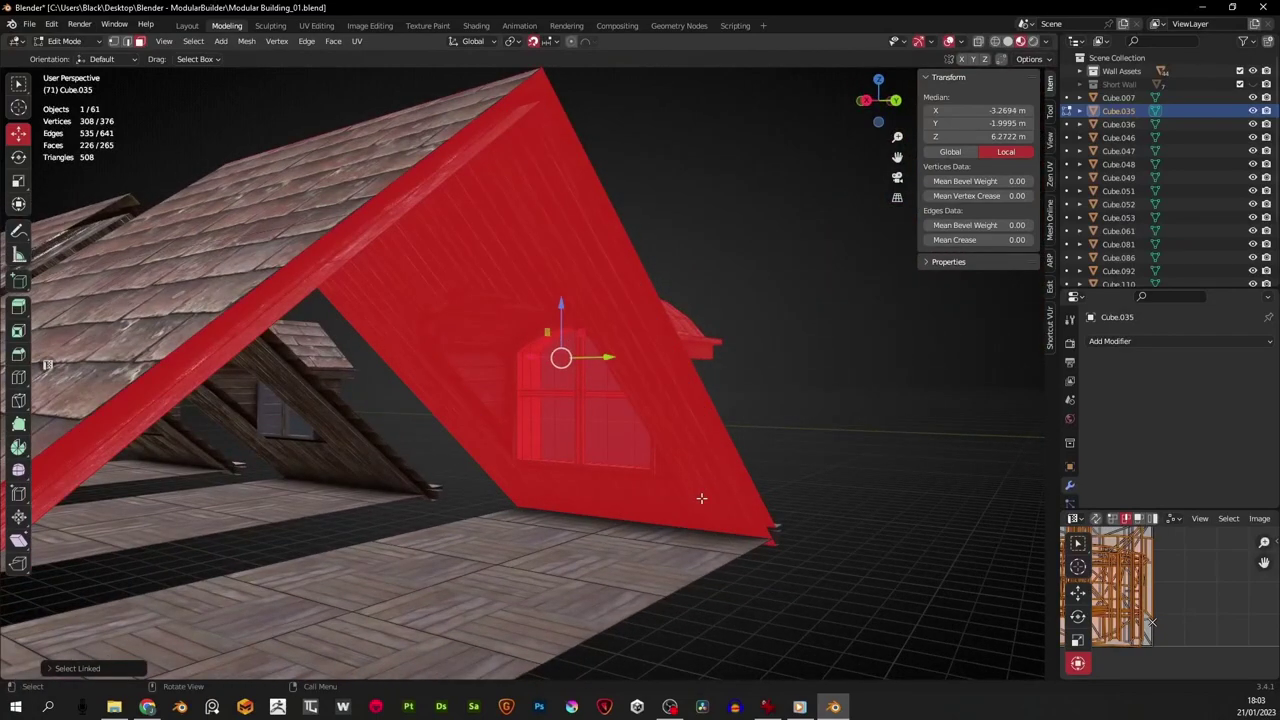
# Deselect the linked wooden interior and select only its faces on the dormer-side slope around the window opening
pyautogui.hotkey('shift', 'l')
pyautogui.keyDown('shift'); pyautogui.click(465, 193); pyautogui.keyUp('shift')
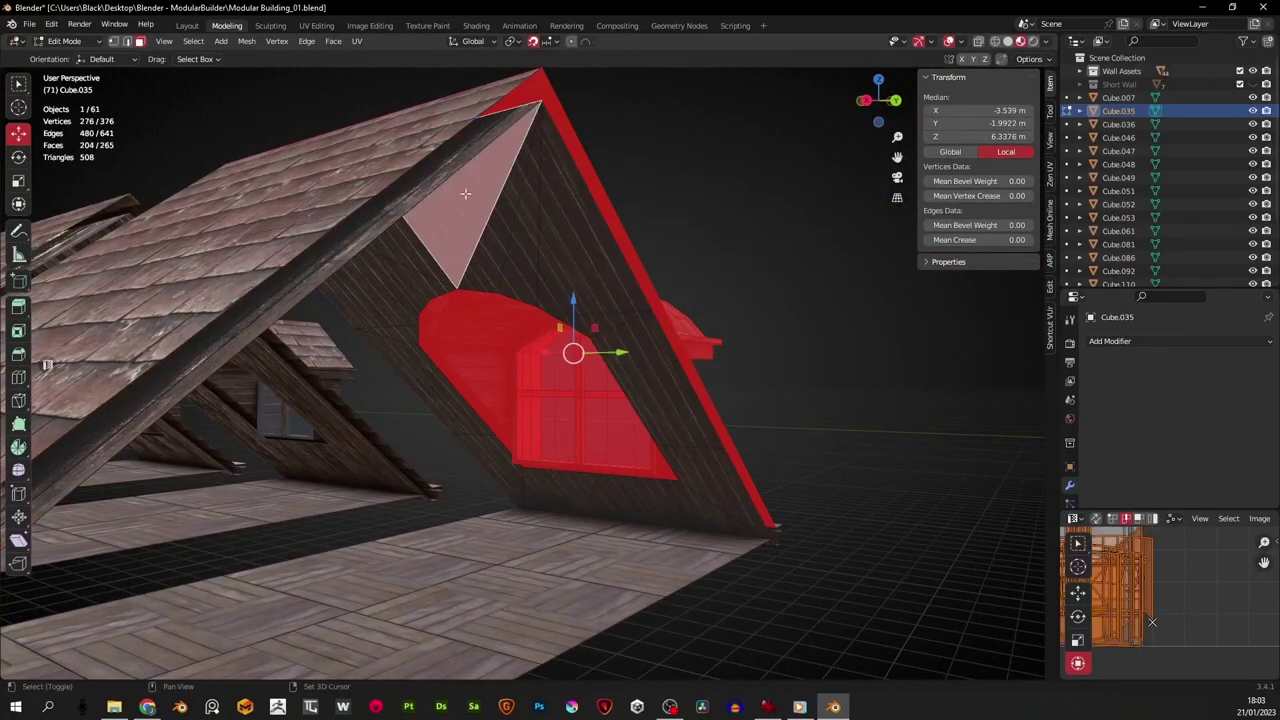
pyautogui.keyDown('ctrl'); pyautogui.click(655, 437); pyautogui.keyUp('ctrl')
pyautogui.keyDown('ctrl'); pyautogui.click(633, 507); pyautogui.keyUp('ctrl')
pyautogui.keyDown('ctrl'); pyautogui.click(512, 486); pyautogui.keyUp('ctrl')
pyautogui.moveTo(462, 364); pyautogui.dragTo(436, 336, button='middle')
pyautogui.keyDown('ctrl'); pyautogui.click(367, 300); pyautogui.keyUp('ctrl')
pyautogui.keyDown('ctrl'); pyautogui.click(400, 236); pyautogui.keyUp('ctrl')
pyautogui.moveTo(400, 236); pyautogui.dragTo(398, 413, button='middle')
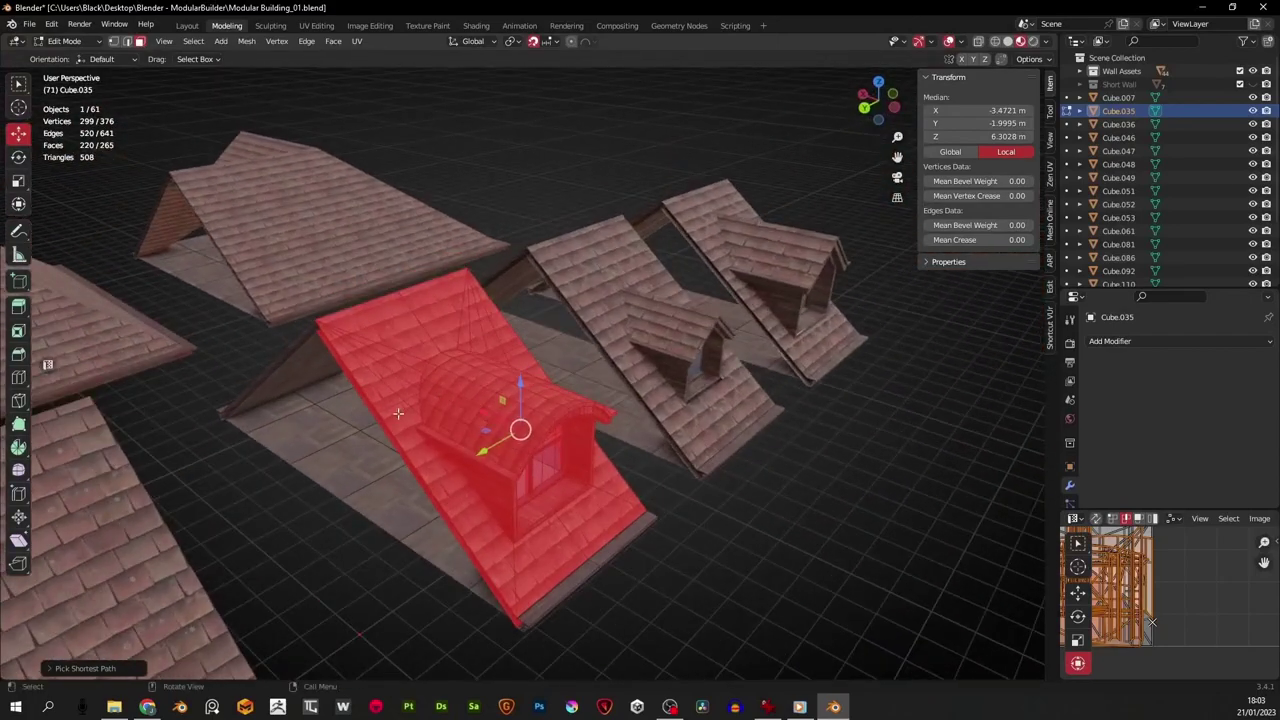
# Duplicate the selected dormer slope in place and separate it into its own object
pyautogui.hotkey('shift', 'd')
pyautogui.rightClick(516, 467)
pyautogui.press('p')
pyautogui.click(449, 449)
pyautogui.moveTo(449, 449); pyautogui.dragTo(512, 458, button='middle')
pyautogui.press('Tab')
# Move the separated arched dormer slope -20 m along the Y axis, beyond the other dormer roofs
pyautogui.scroll(-3, 550, 450)
pyautogui.keyDown('shift'); pyautogui.moveTo(590, 441); pyautogui.dragTo(286, 505, button='middle'); pyautogui.keyUp('shift')
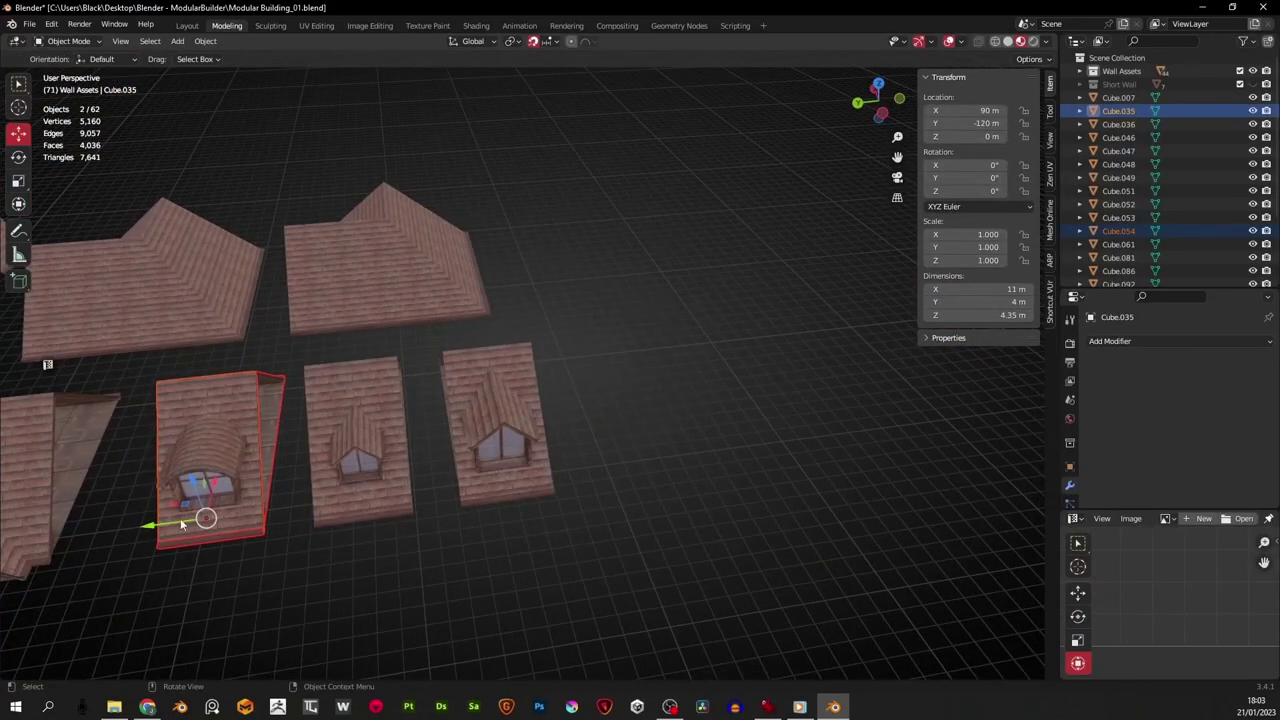
pyautogui.click(226, 487)
pyautogui.press('g')
pyautogui.press('y')
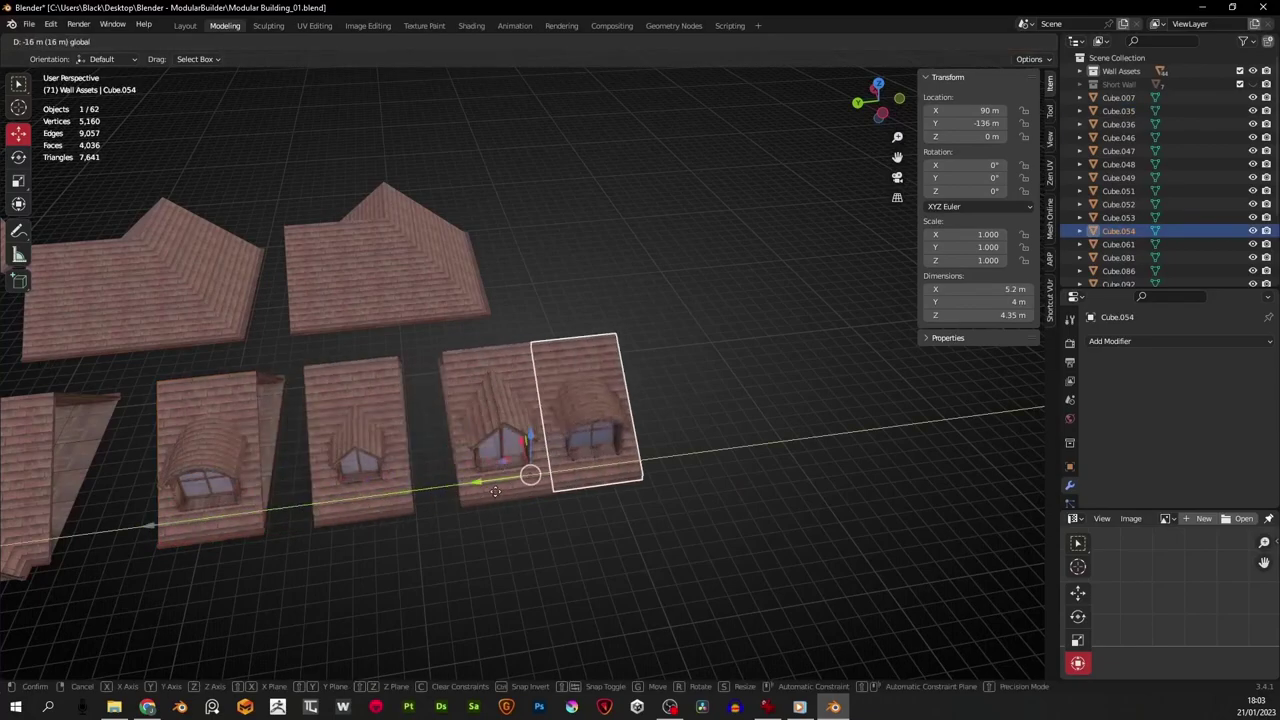
pyautogui.click(560, 486)
# Delete the six outer tile faces in a strip two faces wide on one slope of the copied corner roof
pyautogui.moveTo(646, 484); pyautogui.dragTo(574, 426, button='middle')
pyautogui.click(614, 406)
pyautogui.press('q')
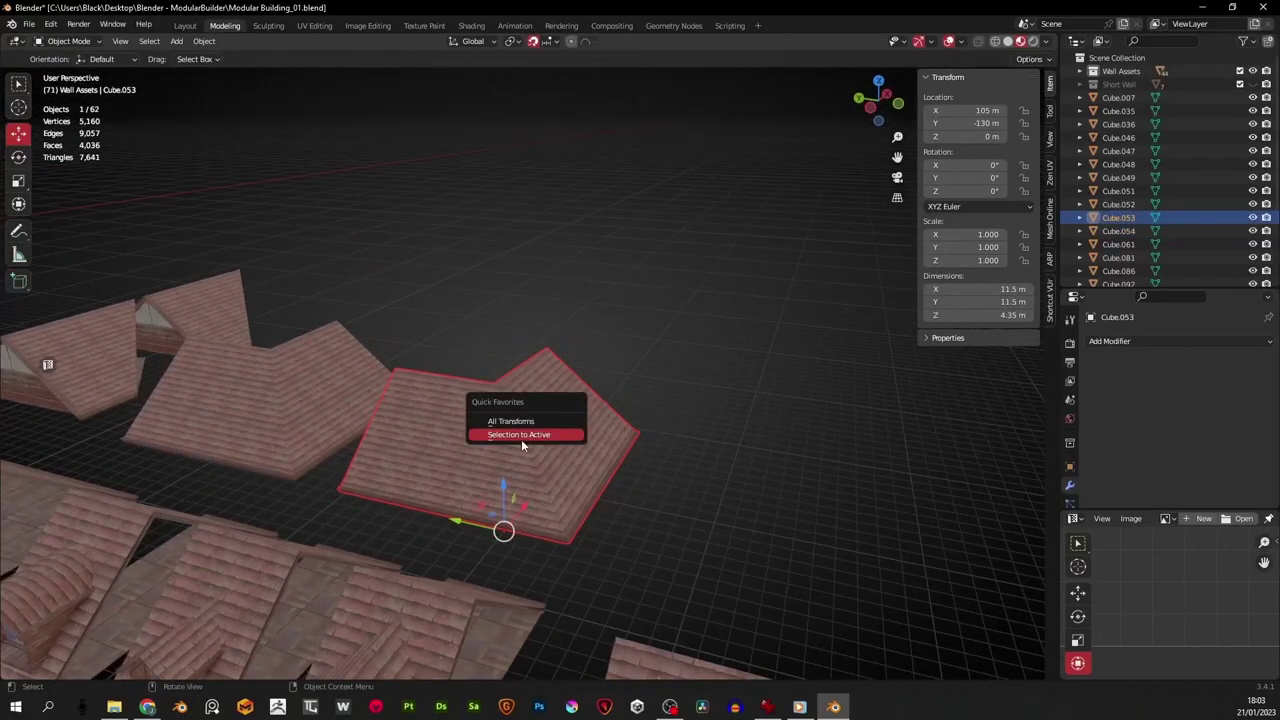
pyautogui.press('Tab')
pyautogui.moveTo(443, 443); pyautogui.dragTo(643, 482, button='middle')
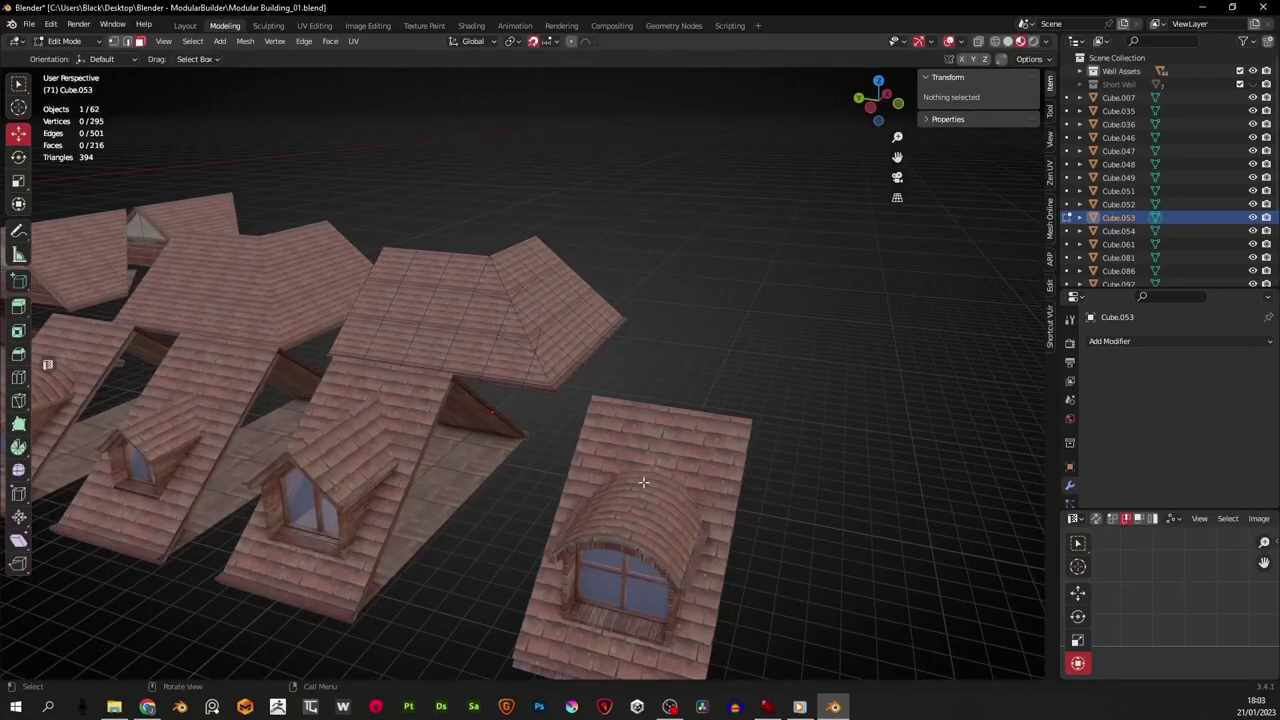
pyautogui.click(421, 273)
pyautogui.keyDown('shift'); pyautogui.click(462, 270); pyautogui.keyUp('shift')
pyautogui.keyDown('shift'); pyautogui.click(450, 306); pyautogui.keyUp('shift')
pyautogui.keyDown('shift'); pyautogui.click(410, 303); pyautogui.keyUp('shift')
pyautogui.keyDown('shift'); pyautogui.click(391, 341); pyautogui.keyUp('shift')
pyautogui.keyDown('shift'); pyautogui.click(433, 349); pyautogui.keyUp('shift')
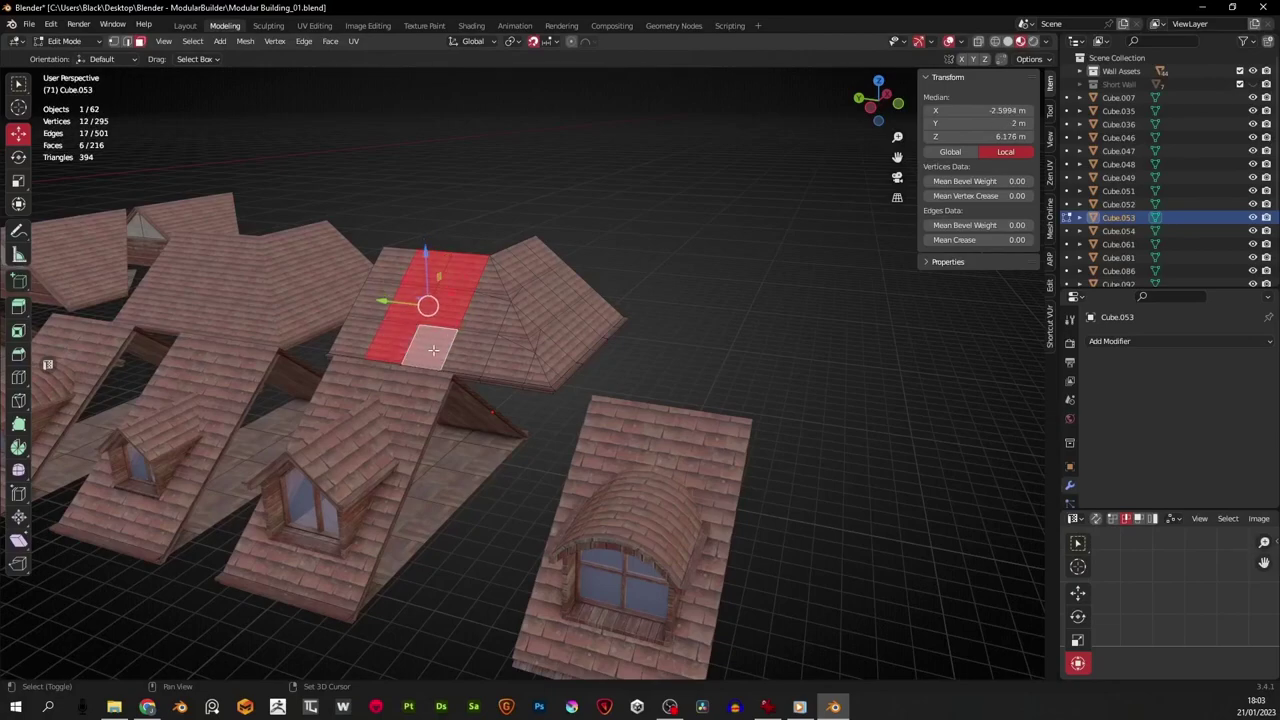
pyautogui.press('x')
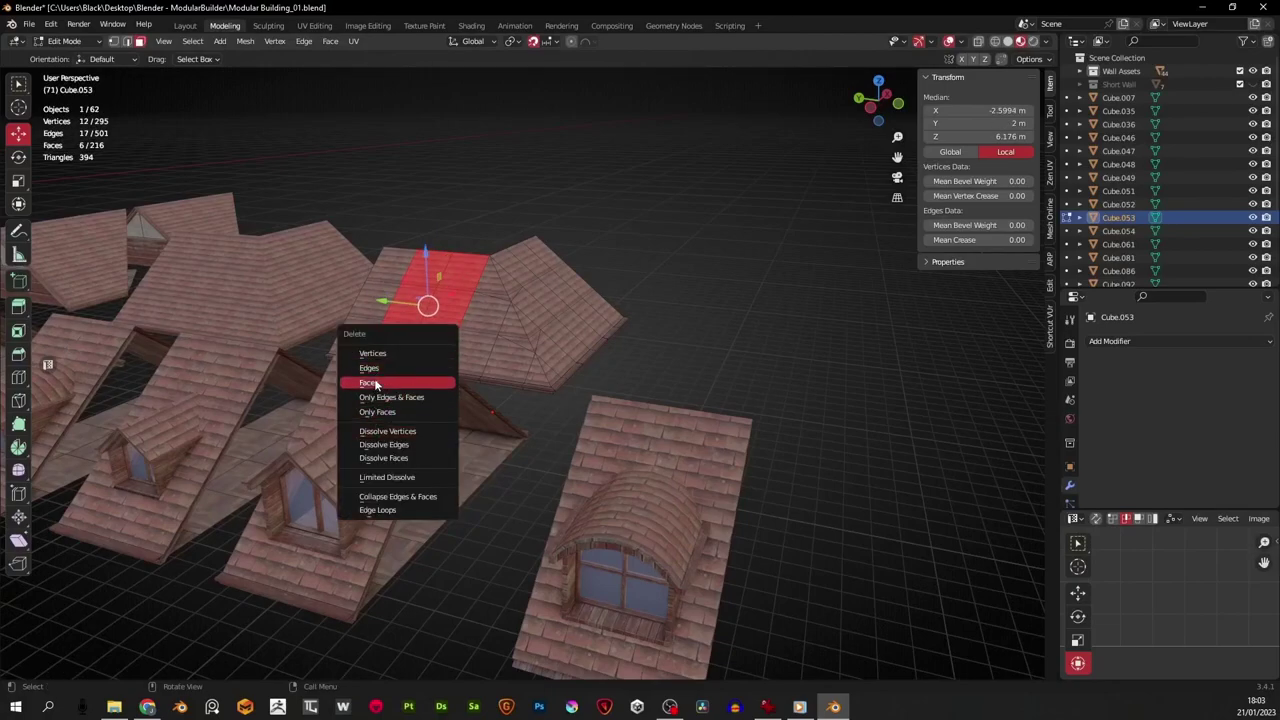
pyautogui.click(375, 383)
# Delete the six inner faces beneath the removed tiles to open a full gap in the corner roof slope
pyautogui.click(431, 271)
pyautogui.keyDown('shift'); pyautogui.click(459, 277); pyautogui.keyUp('shift')
pyautogui.keyDown('shift'); pyautogui.click(443, 312); pyautogui.keyUp('shift')
pyautogui.keyDown('shift'); pyautogui.click(405, 316); pyautogui.keyUp('shift')
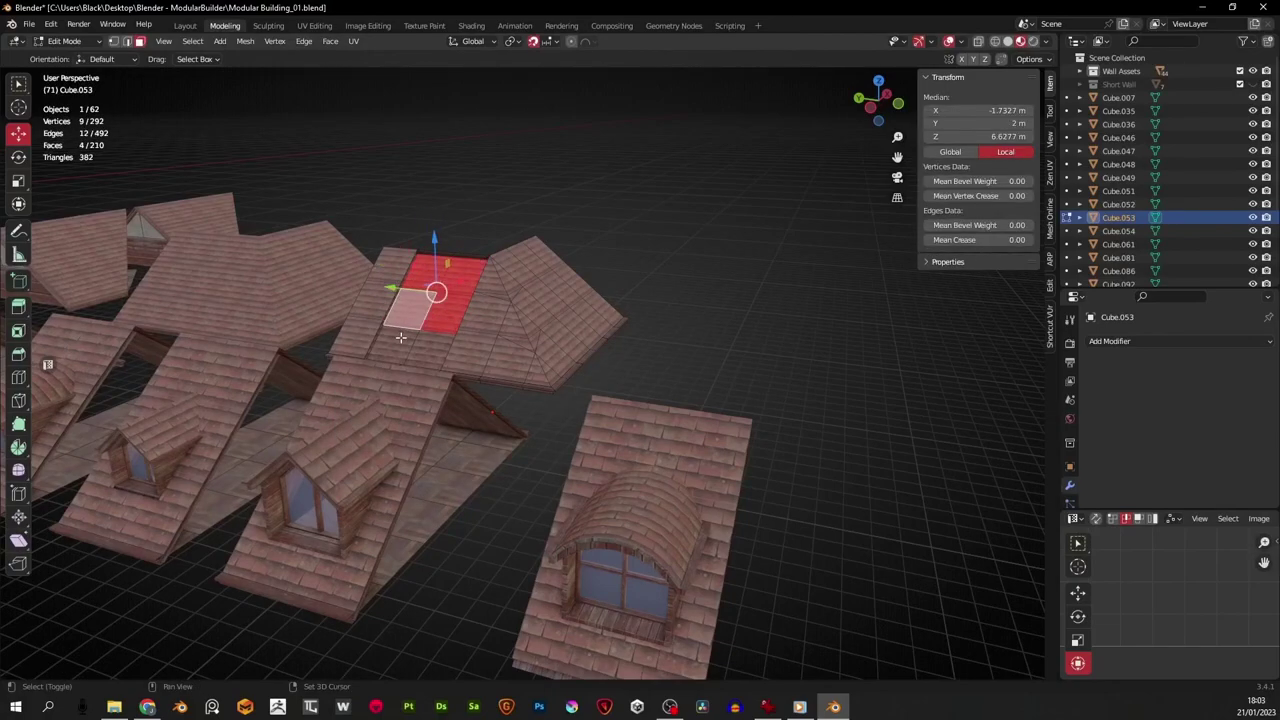
pyautogui.keyDown('shift'); pyautogui.click(400, 338); pyautogui.keyUp('shift')
pyautogui.keyDown('shift'); pyautogui.click(431, 350); pyautogui.keyUp('shift')
pyautogui.press('x')
pyautogui.click(432, 350)
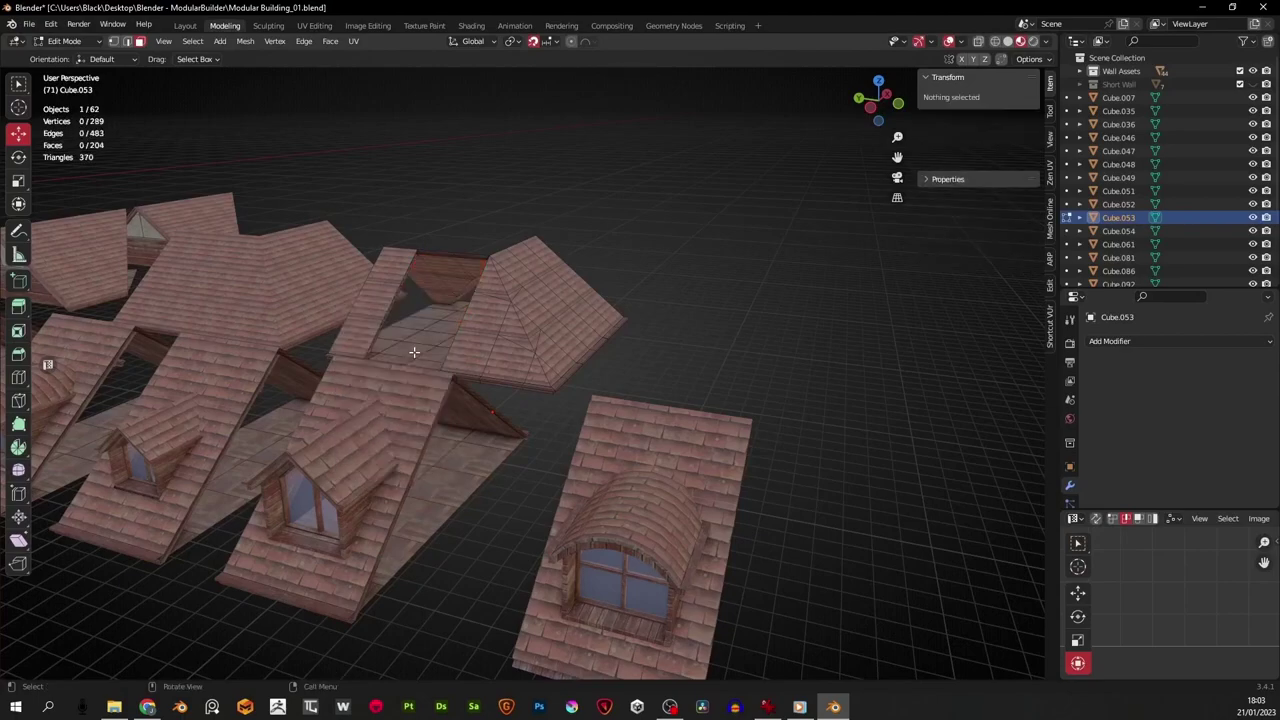
# Move the separated arched dormer slope into the corner roof's gap at X 105 m, Y -126 m
pyautogui.moveTo(624, 552); pyautogui.dragTo(660, 548, button='middle')
pyautogui.press('Tab')
pyautogui.click(660, 548)
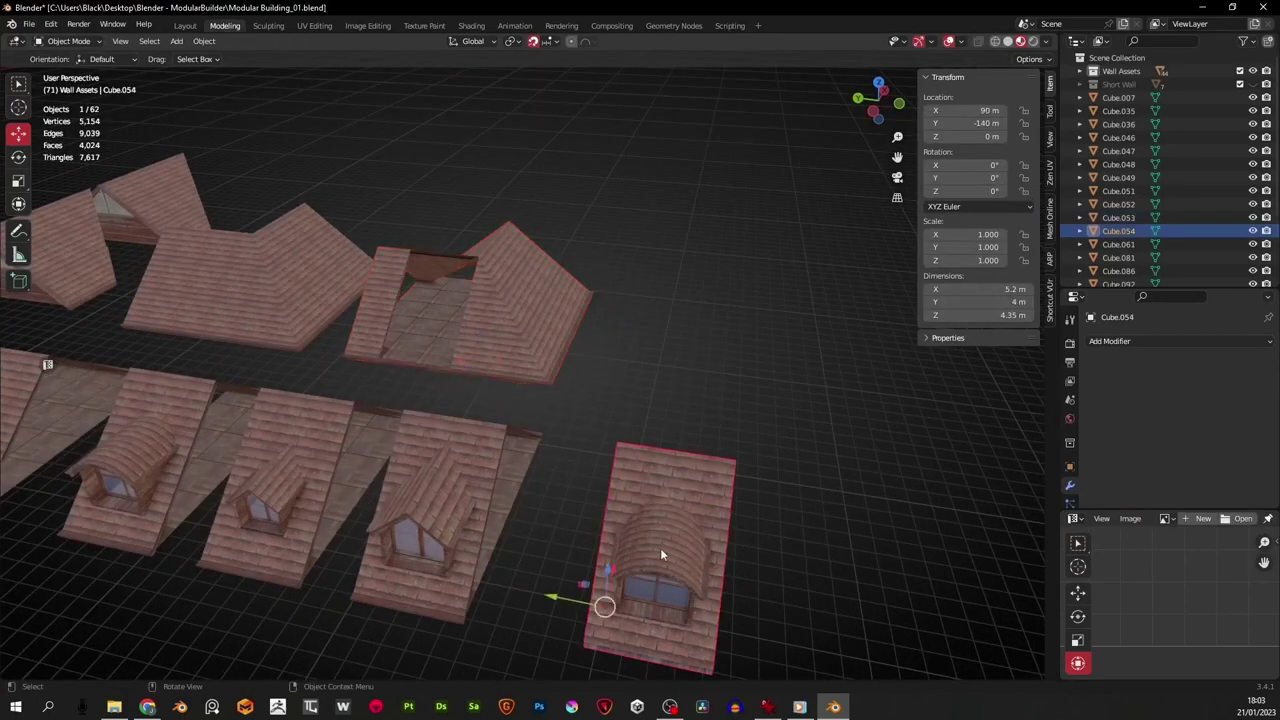
pyautogui.moveTo(600, 606); pyautogui.dragTo(676, 559, button='middle')
pyautogui.moveTo(649, 557); pyautogui.dragTo(346, 333)
pyautogui.click(621, 415)
# On the fitted dormer piece, select all wooden underside faces surrounding the window opening
pyautogui.moveTo(621, 415); pyautogui.dragTo(316, 365, button='middle')
pyautogui.scroll(2, 602, 491)
pyautogui.scroll(1, 430, 430)
pyautogui.moveTo(418, 462); pyautogui.dragTo(438, 420, button='middle')
pyautogui.scroll(2, 466, 369)
pyautogui.click(474, 383)
pyautogui.press('Tab')
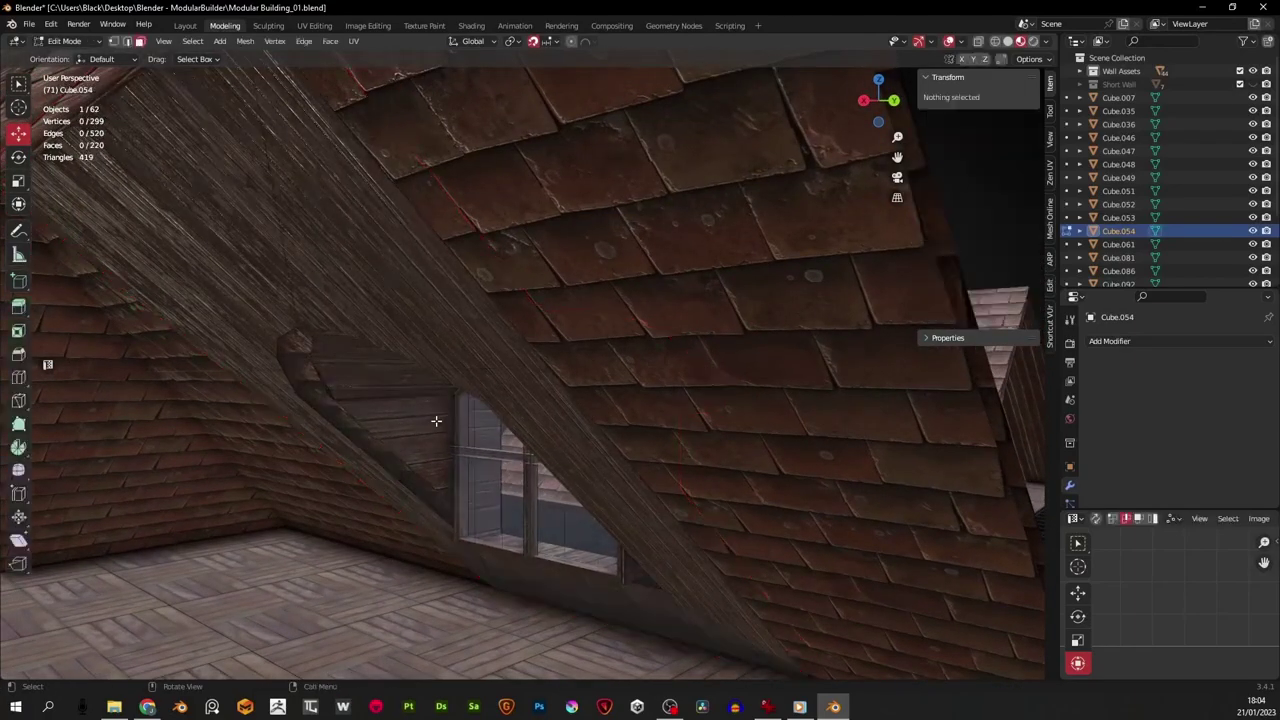
pyautogui.click(166, 256)
pyautogui.keyDown('ctrl'); pyautogui.click(372, 248); pyautogui.keyUp('ctrl')
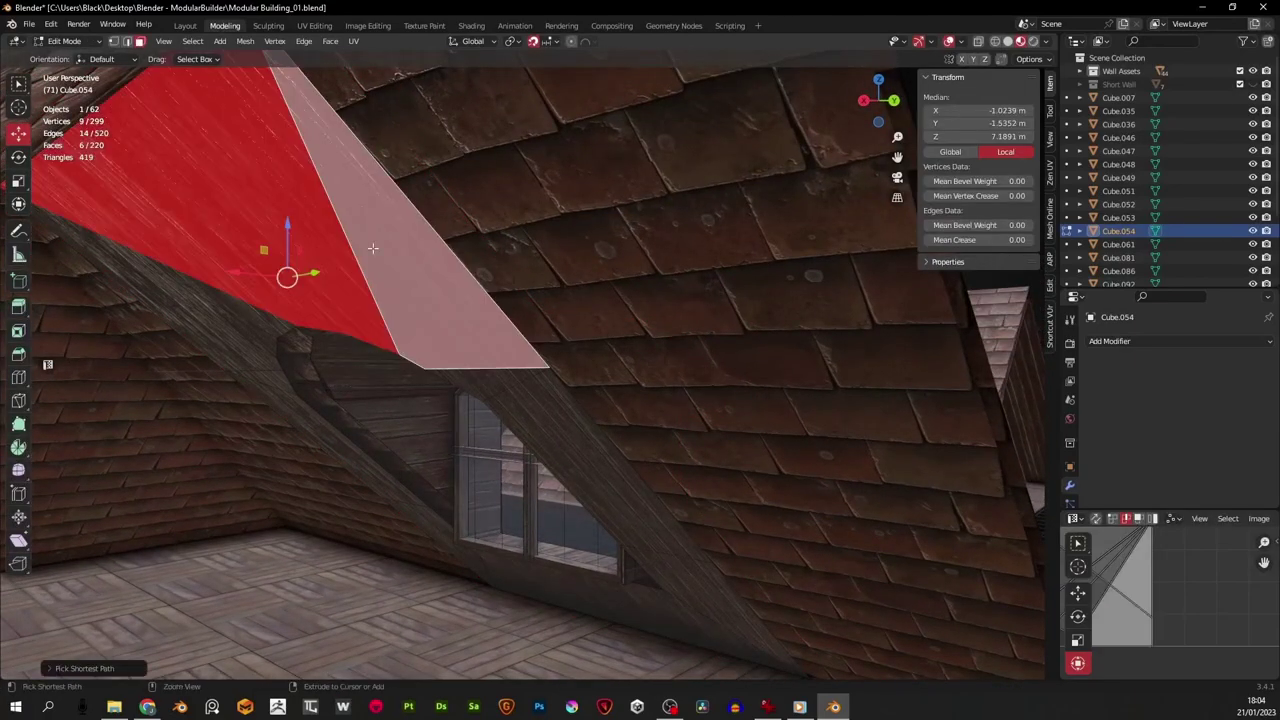
pyautogui.keyDown('ctrl'); pyautogui.click(706, 620); pyautogui.keyUp('ctrl')
pyautogui.keyDown('ctrl'); pyautogui.click(474, 571); pyautogui.keyUp('ctrl')
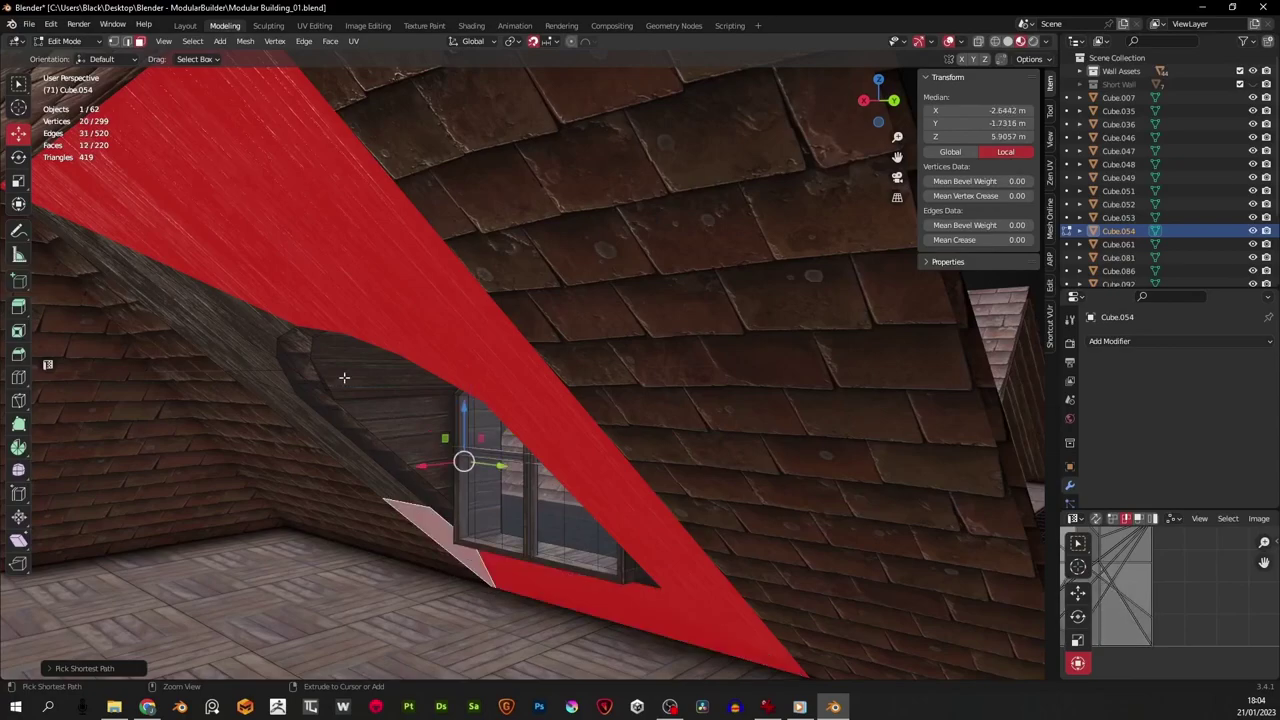
pyautogui.keyDown('ctrl'); pyautogui.click(195, 314); pyautogui.keyUp('ctrl')
pyautogui.keyDown('ctrl'); pyautogui.click(254, 329); pyautogui.keyUp('ctrl')
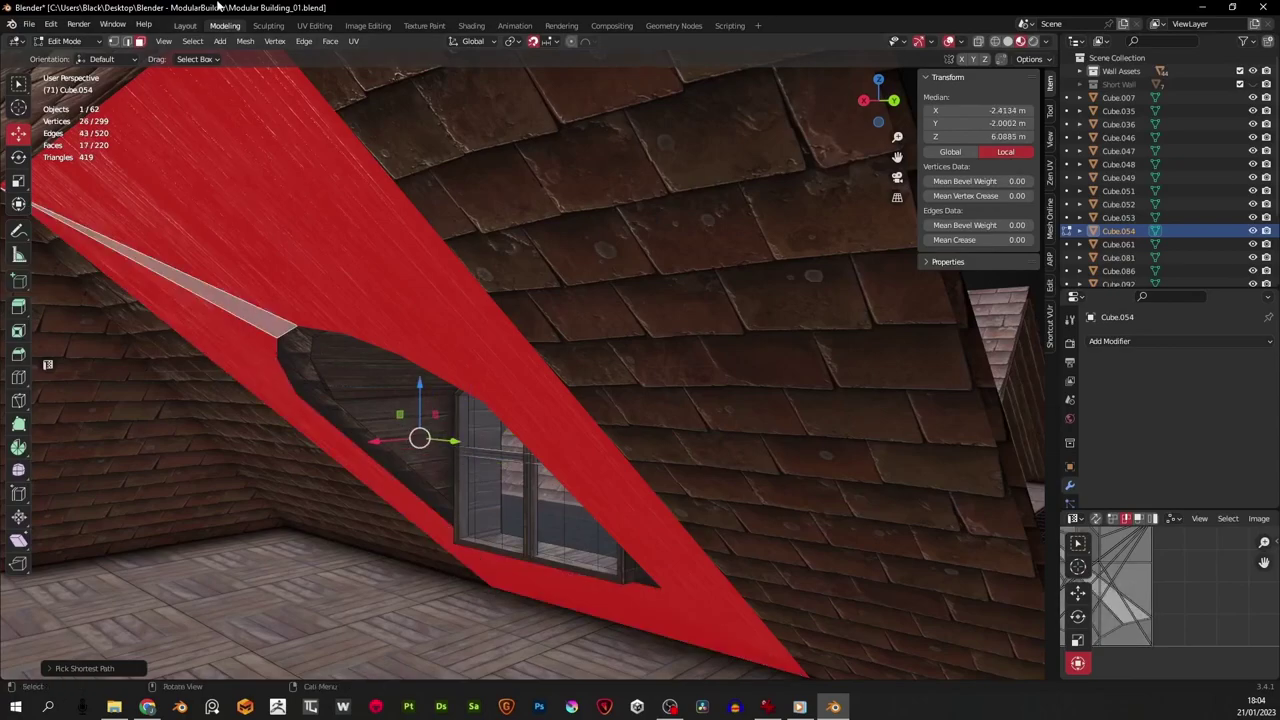
# Shift the selected underside faces' UVs diagonally by 0.50 to the upper-right quadrant of the texture, then return to object editing in the Modeling workspace
pyautogui.click(314, 26)
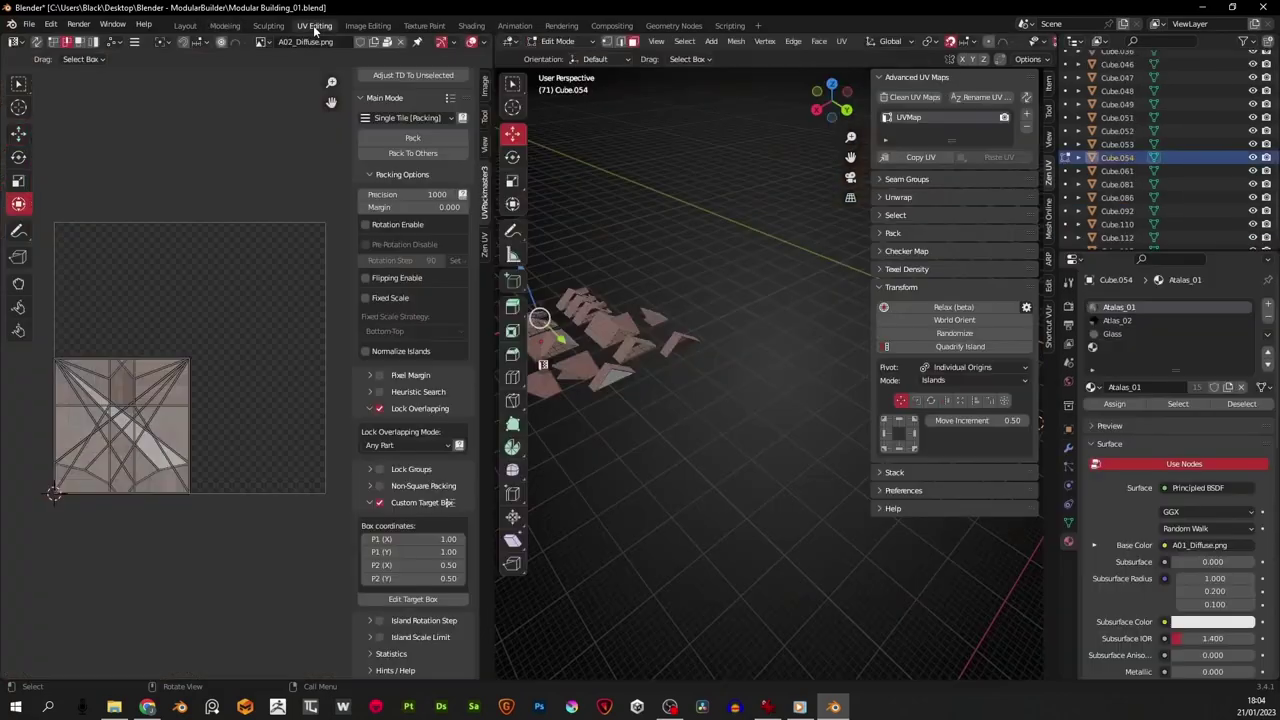
pyautogui.press('a')
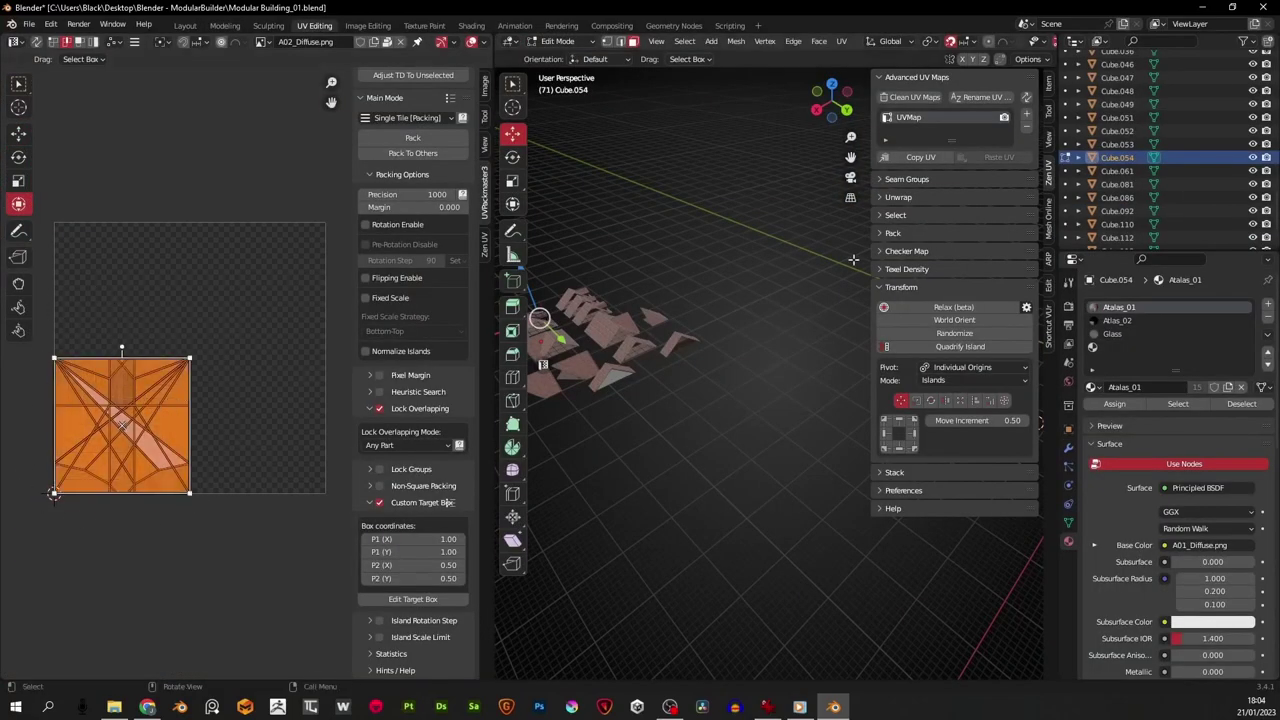
pyautogui.click(911, 435)
pyautogui.click(898, 423)
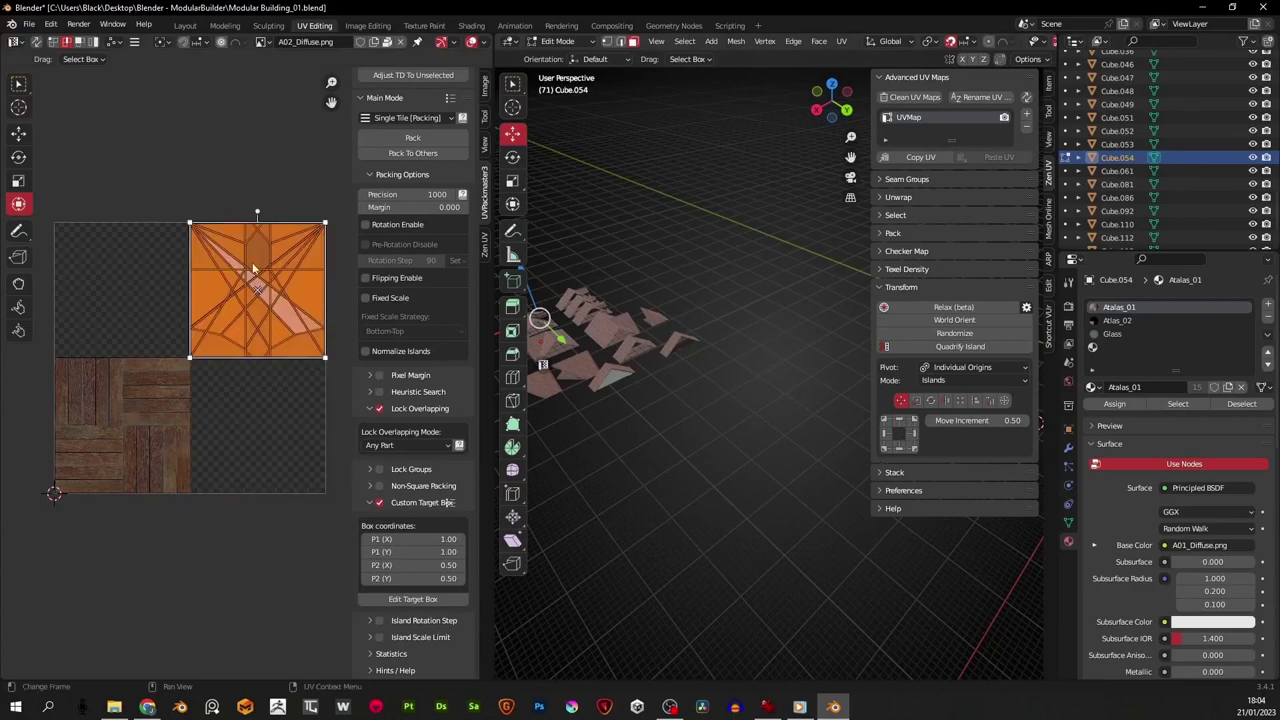
pyautogui.click(225, 26)
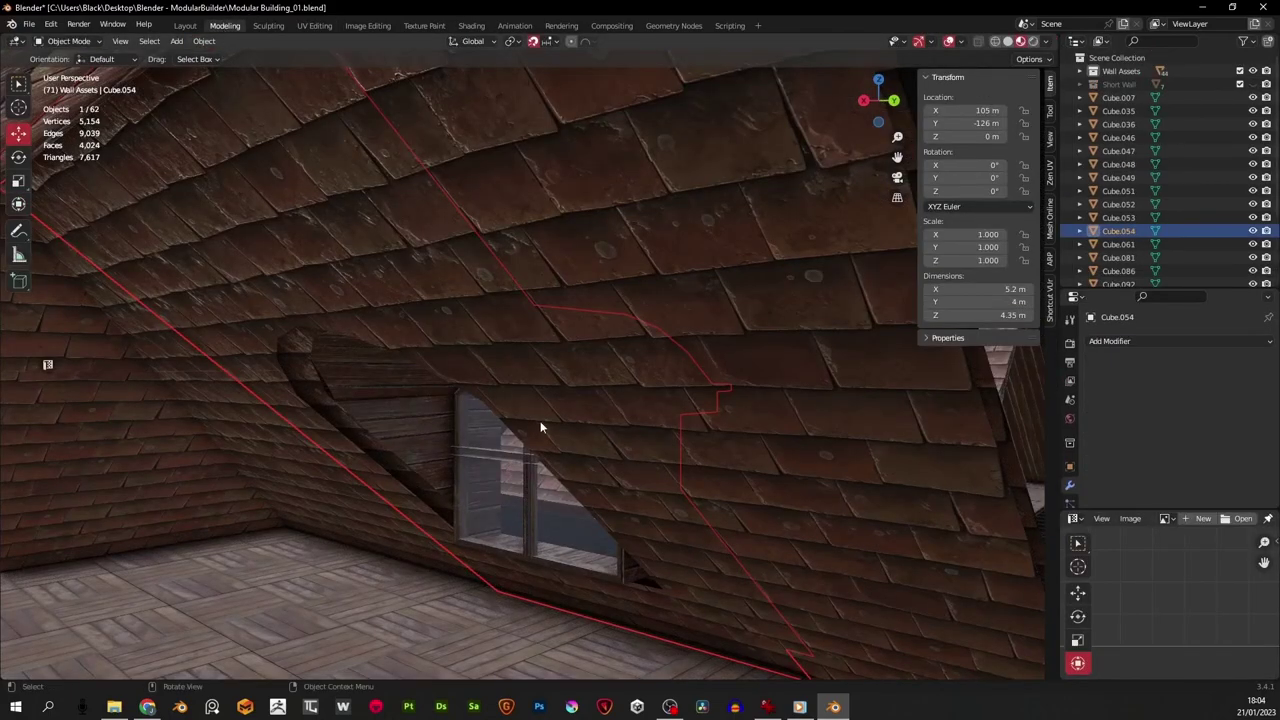
pyautogui.moveTo(518, 456); pyautogui.dragTo(527, 359, button='middle')
pyautogui.click(836, 170)
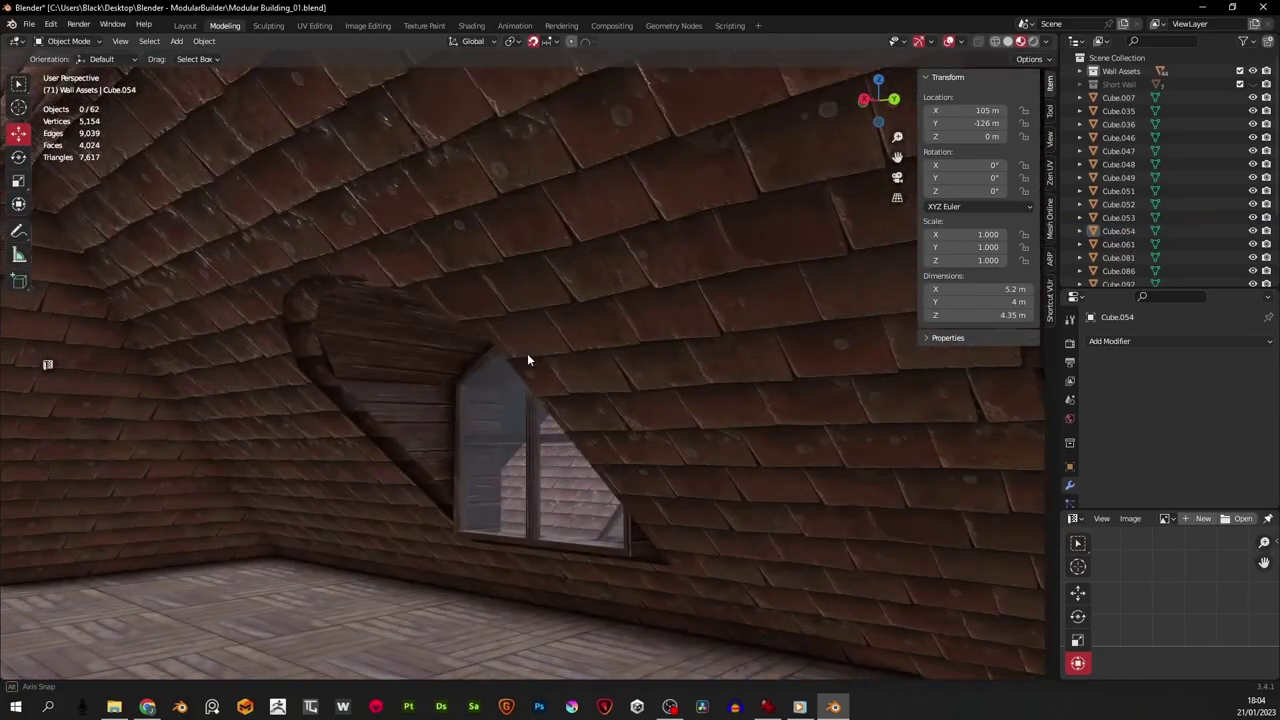
# Duplicate the fitted arched dormer piece and place the copy beside the corner roof's other slope
pyautogui.moveTo(346, 298); pyautogui.dragTo(598, 330, button='middle')
pyautogui.click(598, 330)
pyautogui.moveTo(423, 351); pyautogui.dragTo(300, 362, button='middle')
pyautogui.click(300, 362)
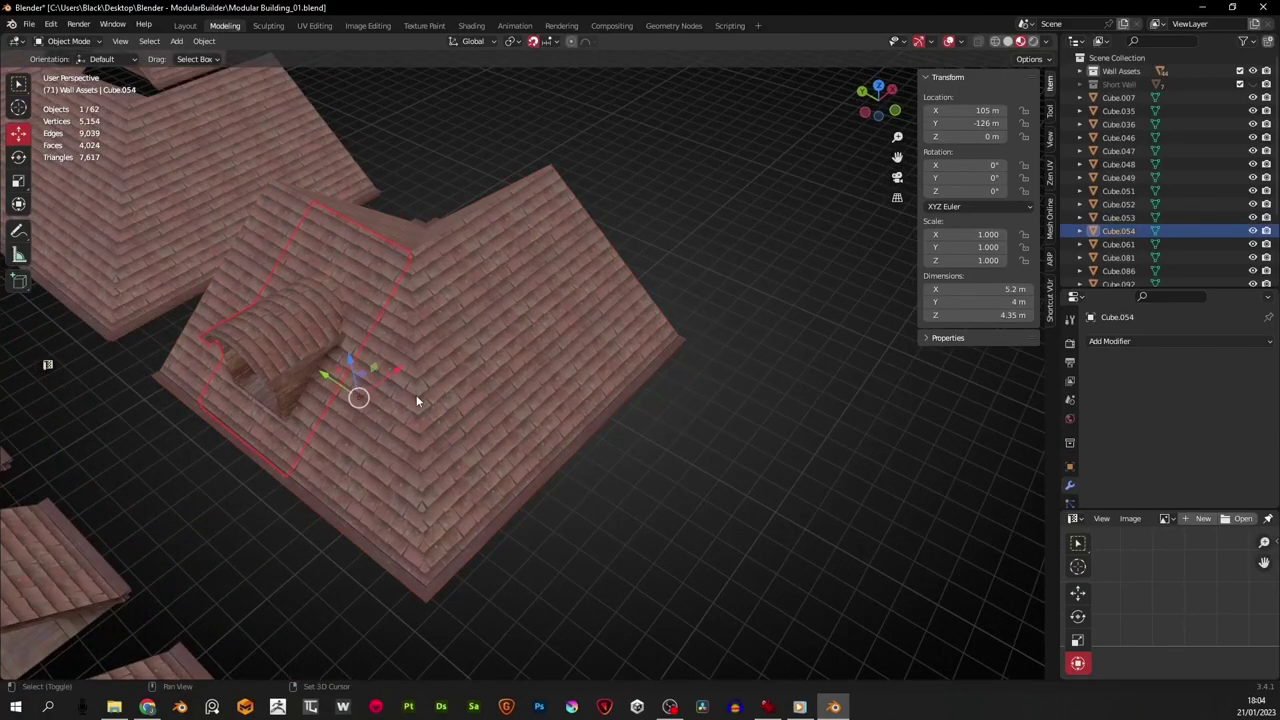
pyautogui.hotkey('shift', 'd')
pyautogui.click(745, 540)
# Delete the six outer tile faces in a strip two faces wide on the corner roof's other slope
pyautogui.click(489, 353)
pyautogui.moveTo(489, 353); pyautogui.dragTo(508, 380, button='middle')
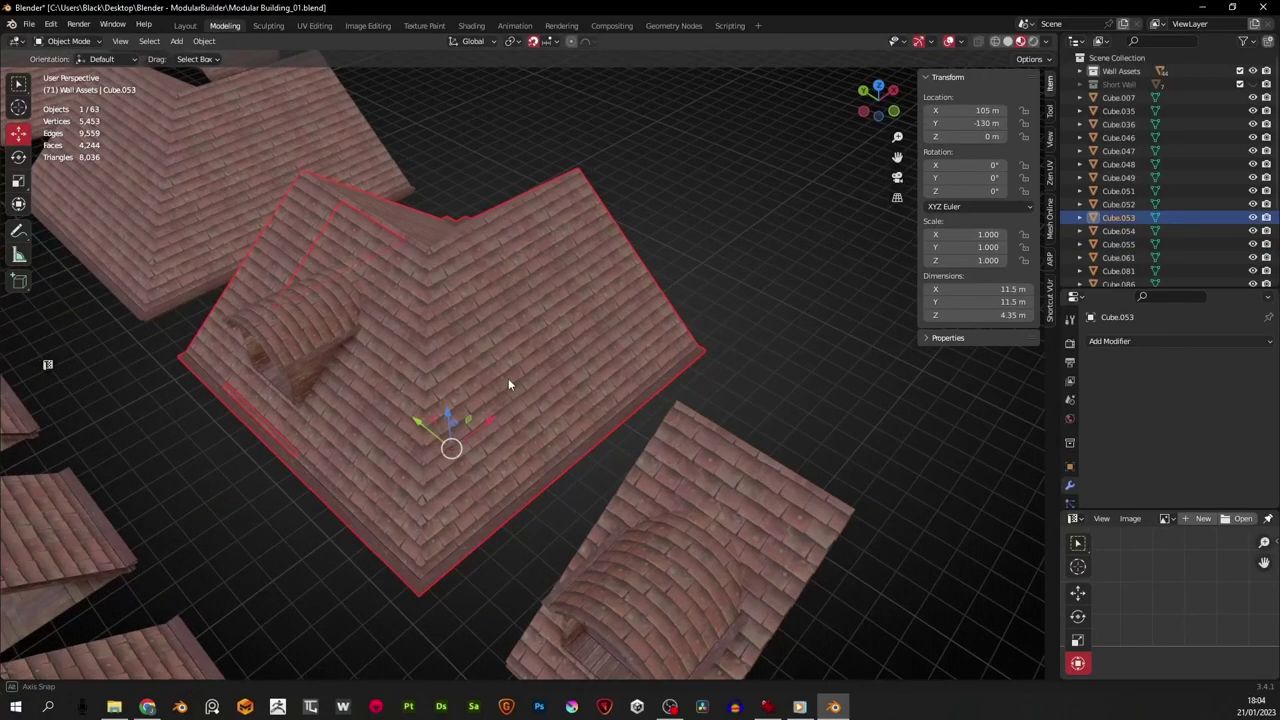
pyautogui.press('Tab')
pyautogui.click(485, 265)
pyautogui.keyDown('shift'); pyautogui.click(537, 237); pyautogui.keyUp('shift')
pyautogui.keyDown('shift'); pyautogui.click(571, 300); pyautogui.keyUp('shift')
pyautogui.keyDown('shift'); pyautogui.click(516, 334); pyautogui.keyUp('shift')
pyautogui.keyDown('shift'); pyautogui.click(566, 398); pyautogui.keyUp('shift')
pyautogui.keyDown('shift'); pyautogui.click(604, 352); pyautogui.keyUp('shift')
pyautogui.press('x')
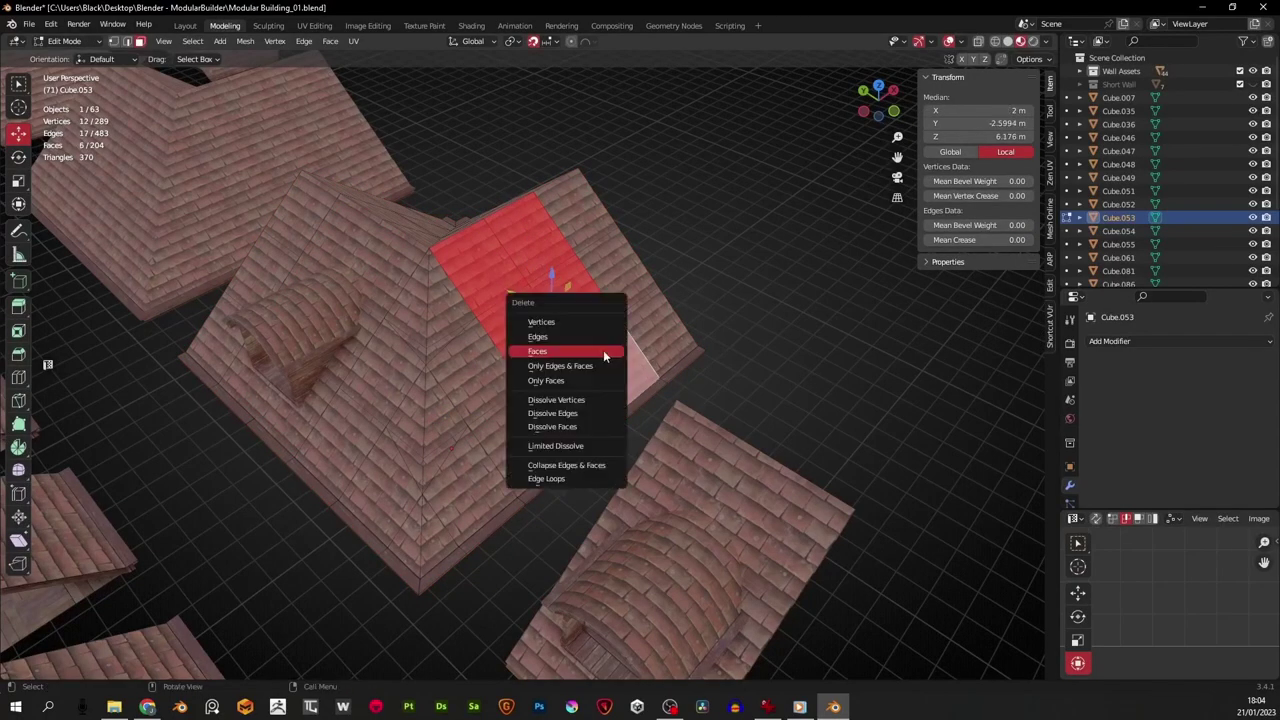
pyautogui.click(548, 352)
# Delete the six remaining faces in the same strip of the corner roof's other slope, opening the gap, and return to object editing
pyautogui.click(485, 275)
pyautogui.keyDown('shift'); pyautogui.click(525, 240); pyautogui.keyUp('shift')
pyautogui.keyDown('shift'); pyautogui.click(585, 300); pyautogui.keyUp('shift')
pyautogui.keyDown('shift'); pyautogui.click(558, 372); pyautogui.keyUp('shift')
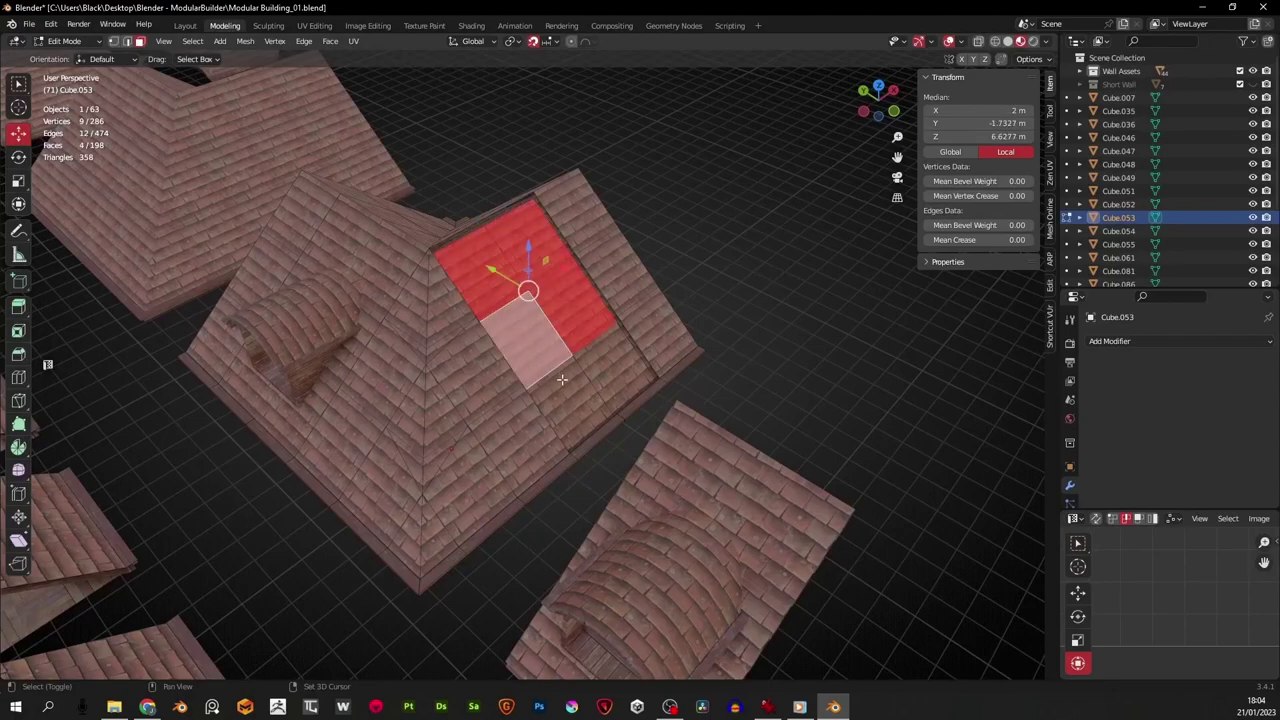
pyautogui.keyDown('shift'); pyautogui.click(563, 388); pyautogui.keyUp('shift')
pyautogui.keyDown('shift'); pyautogui.click(595, 355); pyautogui.keyUp('shift')
pyautogui.press('x')
pyautogui.click(555, 358)
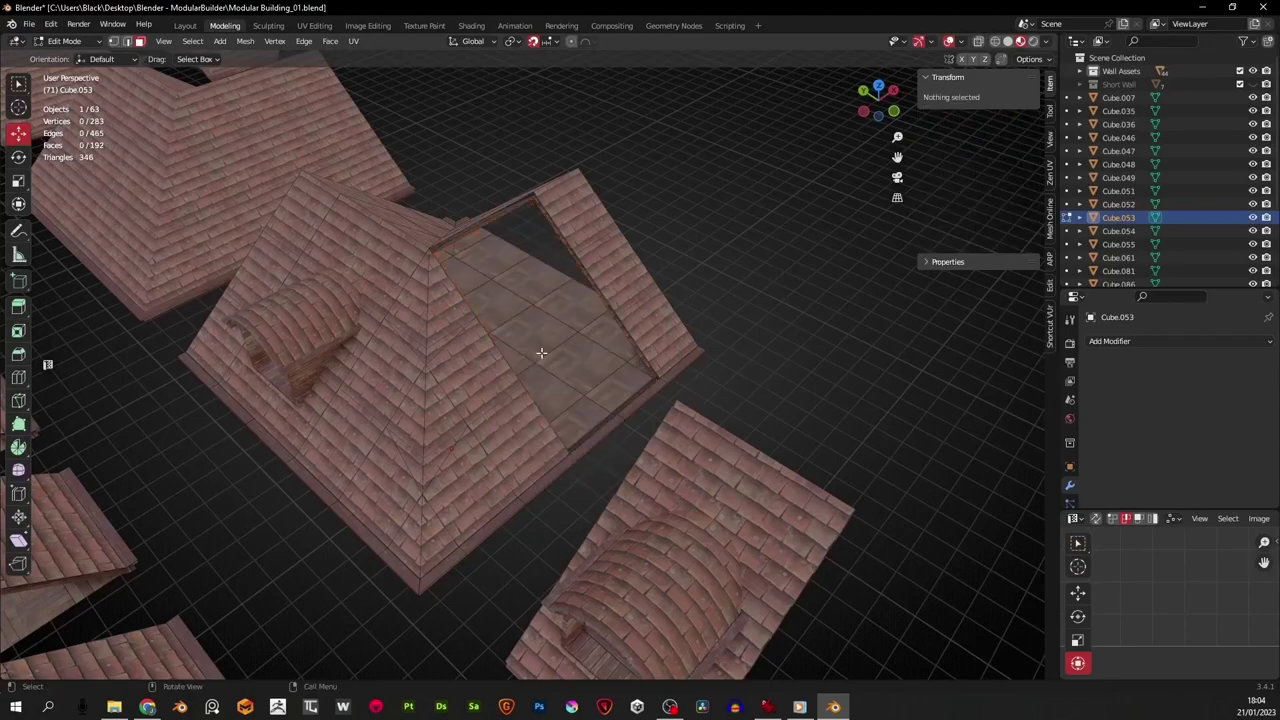
pyautogui.moveTo(540, 354); pyautogui.dragTo(623, 373, button='middle')
pyautogui.press('Tab')
# Rotate the duplicated arched dormer piece 90° around the Z axis
pyautogui.click(660, 488)
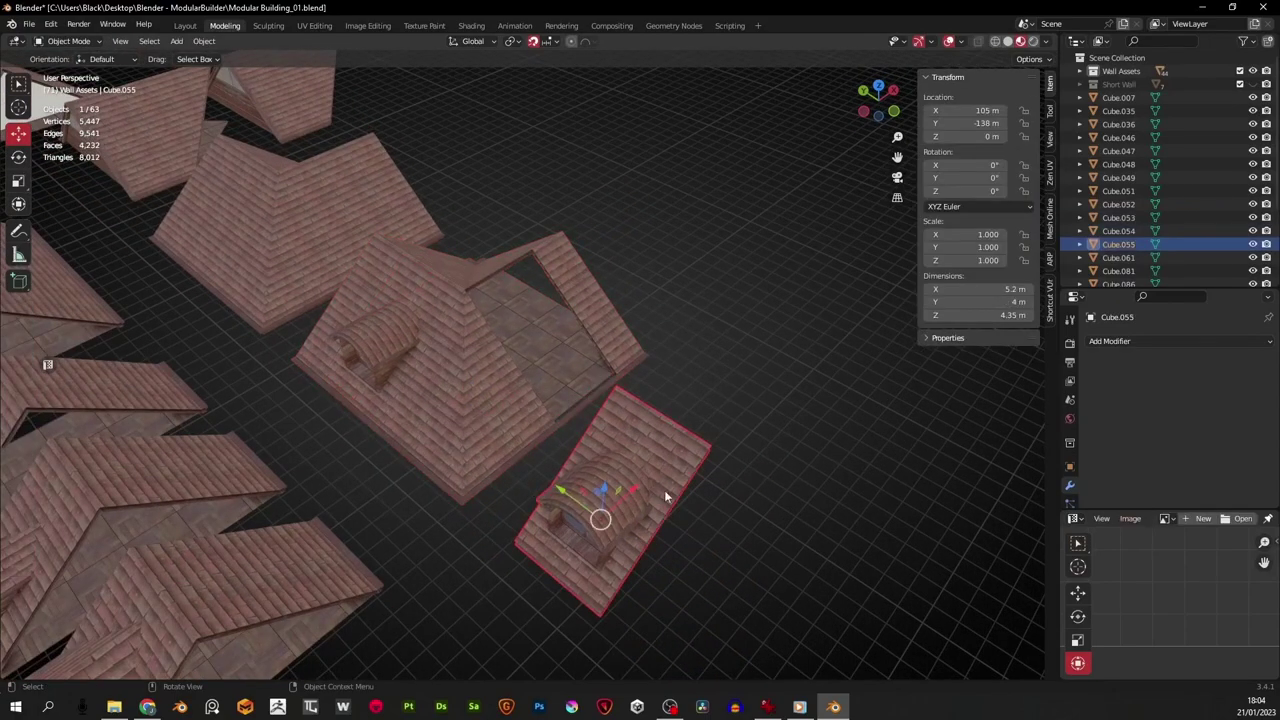
pyautogui.moveTo(664, 490); pyautogui.dragTo(542, 406, button='middle')
pyautogui.scroll(2, 542, 406)
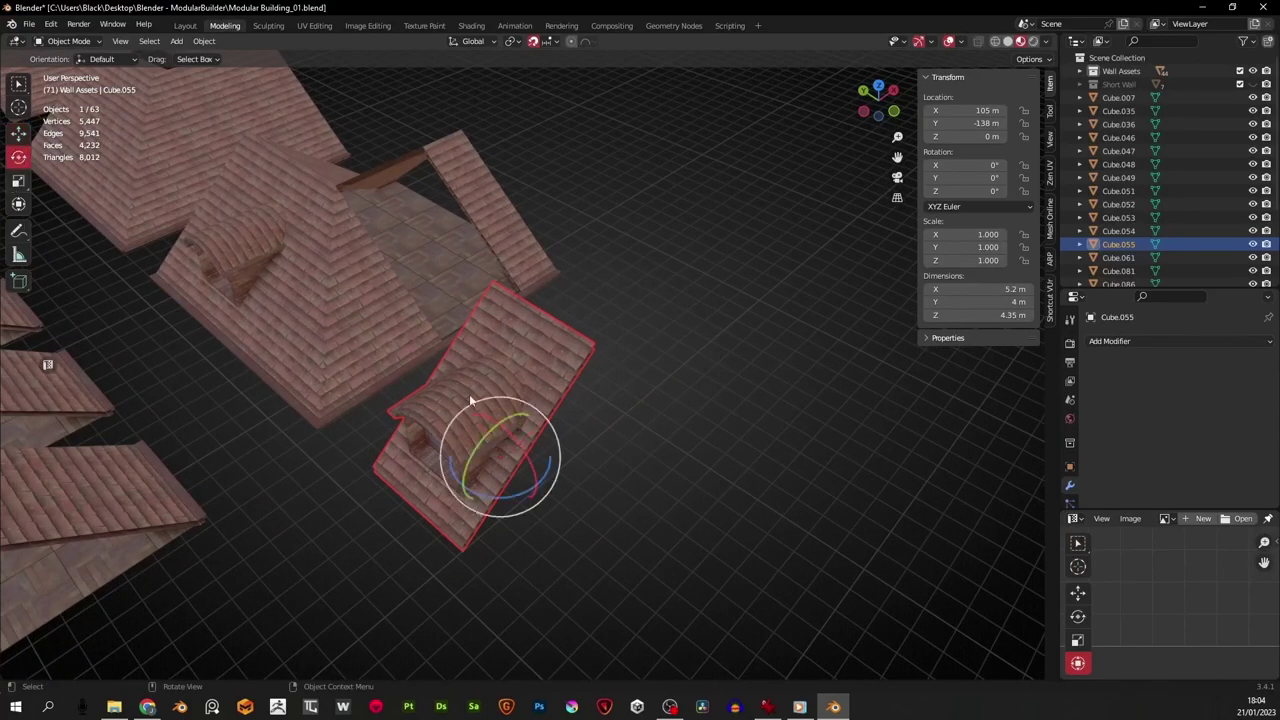
pyautogui.moveTo(497, 491); pyautogui.dragTo(614, 453)
pyautogui.hotkey('ctrl', 'z')
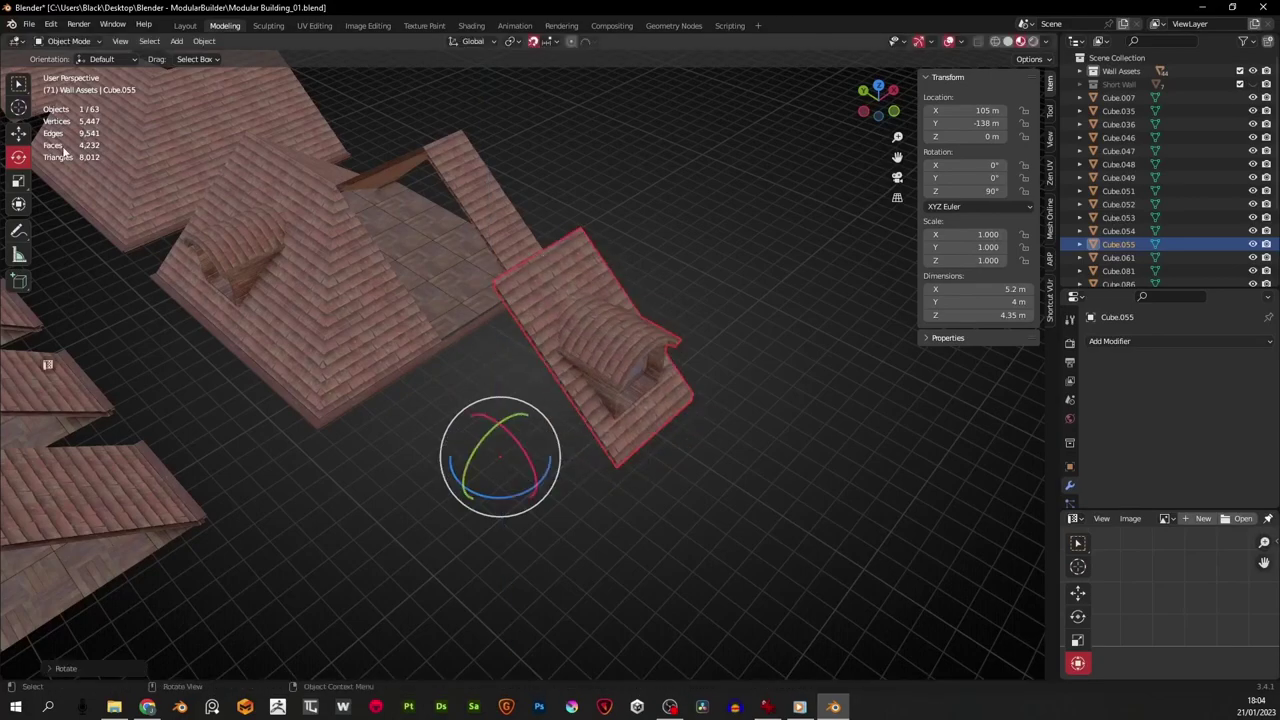
# Move the rotated dormer piece into the opening in the corner roof's other slope
pyautogui.click(18, 133)
pyautogui.moveTo(480, 390); pyautogui.dragTo(534, 425, button='middle')
pyautogui.moveTo(452, 471); pyautogui.dragTo(325, 362)
pyautogui.moveTo(581, 376); pyautogui.dragTo(375, 382, button='middle')
pyautogui.moveTo(545, 420); pyautogui.dragTo(430, 372, button='middle')
pyautogui.moveTo(596, 400); pyautogui.dragTo(649, 314, button='middle')
pyautogui.scroll(-5, 649, 320)
pyautogui.moveTo(508, 365); pyautogui.dragTo(590, 420, button='middle')
# Join both fitted dormer pieces and the corner roof into one object, with the corner roof as the active object
pyautogui.hotkey('alt', 'a')
pyautogui.keyDown('shift'); pyautogui.click(344, 403); pyautogui.keyUp('shift')
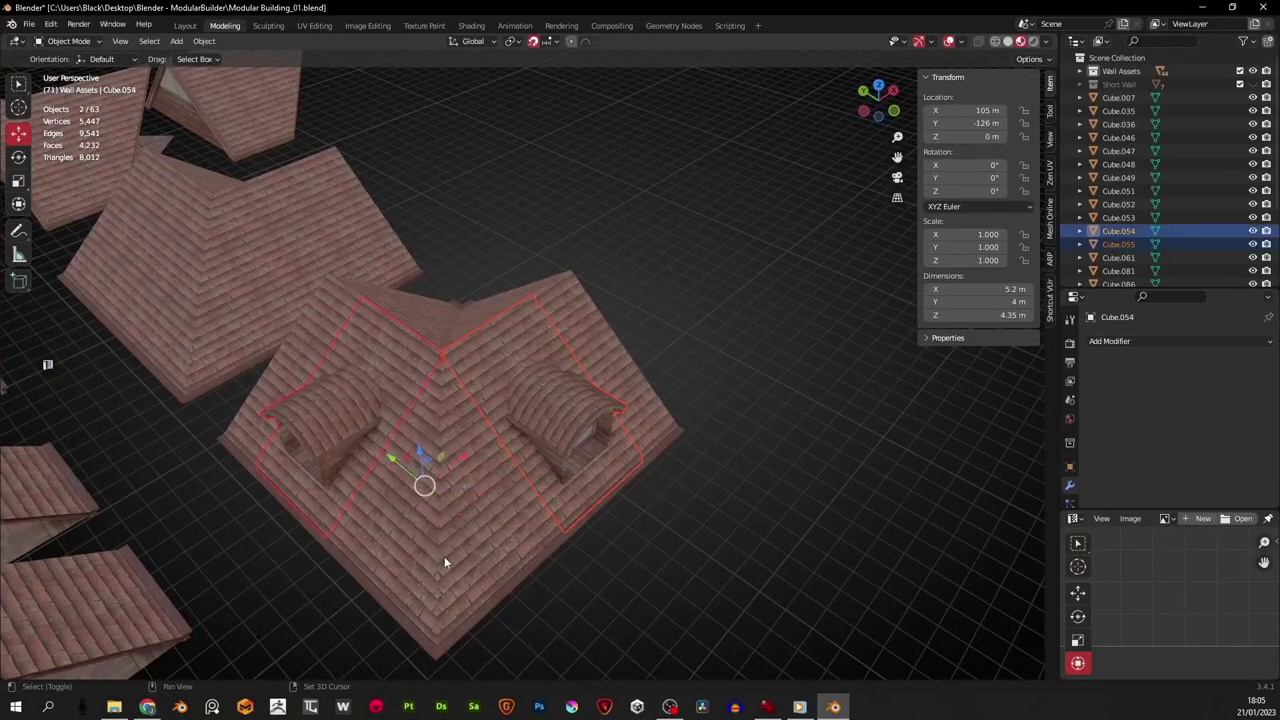
pyautogui.keyDown('shift'); pyautogui.click(444, 595); pyautogui.keyUp('shift')
pyautogui.moveTo(544, 517); pyautogui.dragTo(539, 517, button='middle')
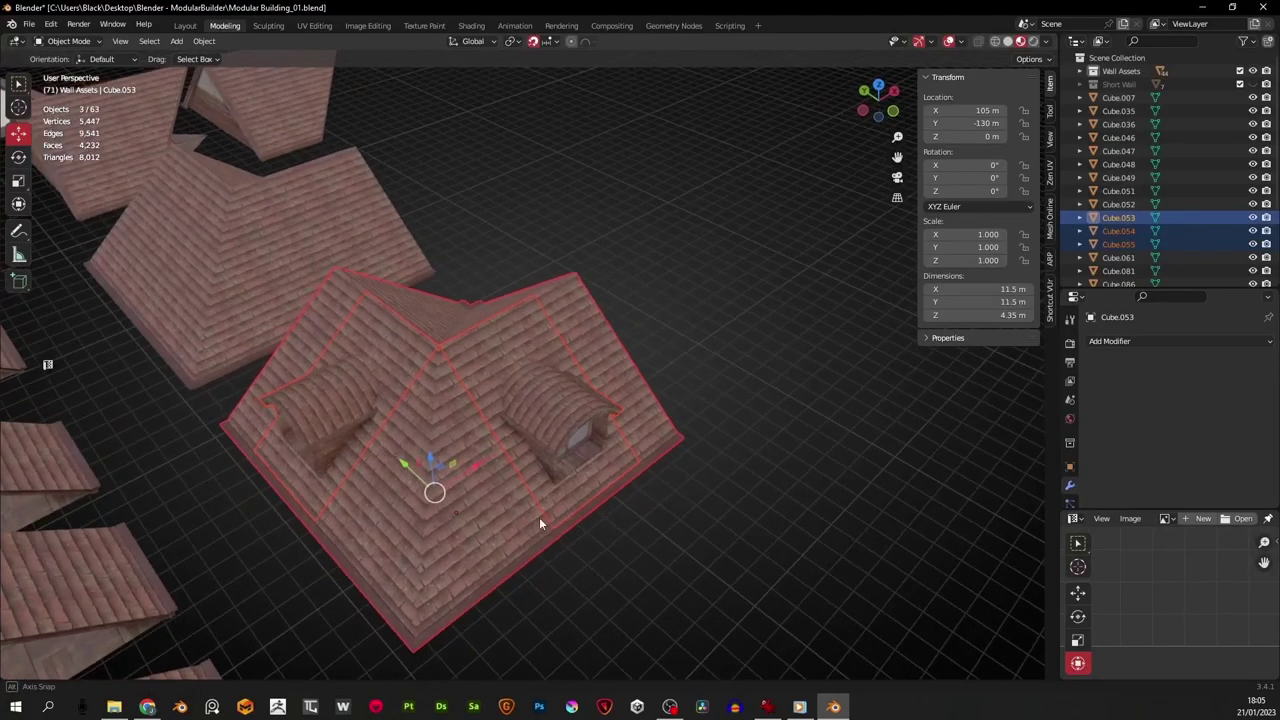
pyautogui.hotkey('ctrl', 'j')
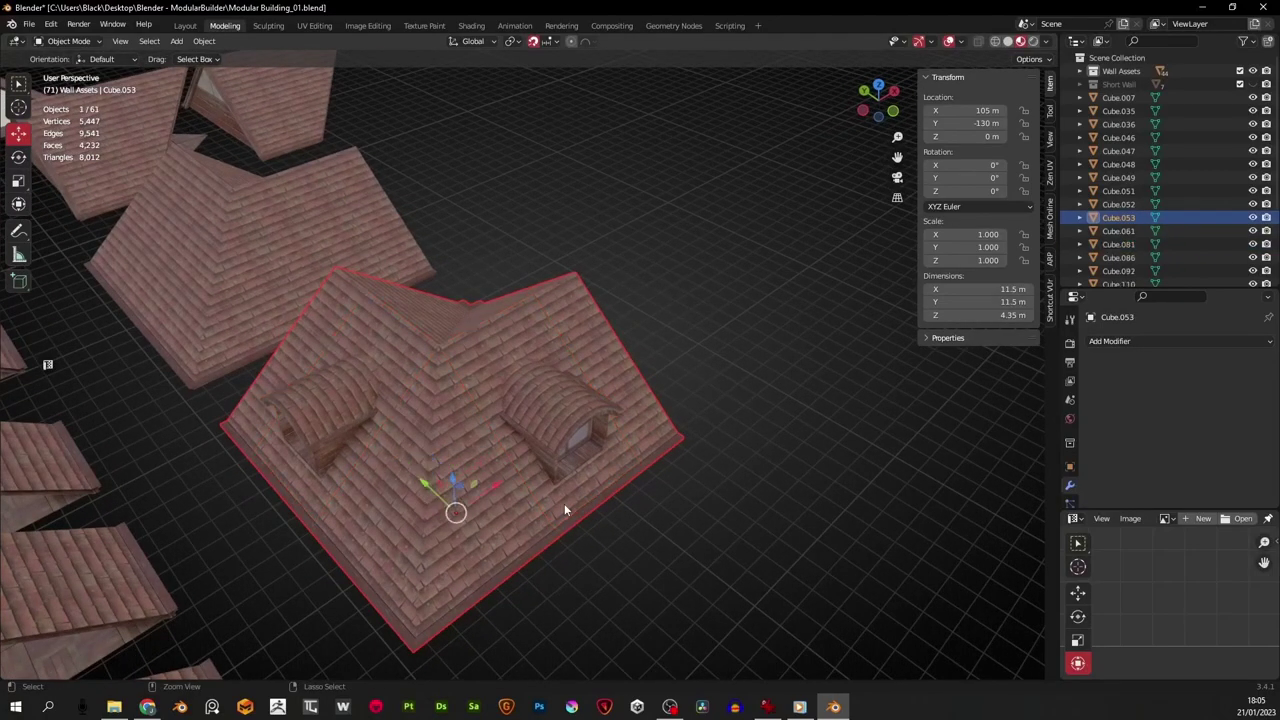
pyautogui.click(627, 505)
# Move all the roof pieces into a new collection named Roofing, and collapse and hide that collection
pyautogui.moveTo(613, 507); pyautogui.dragTo(533, 475, button='middle')
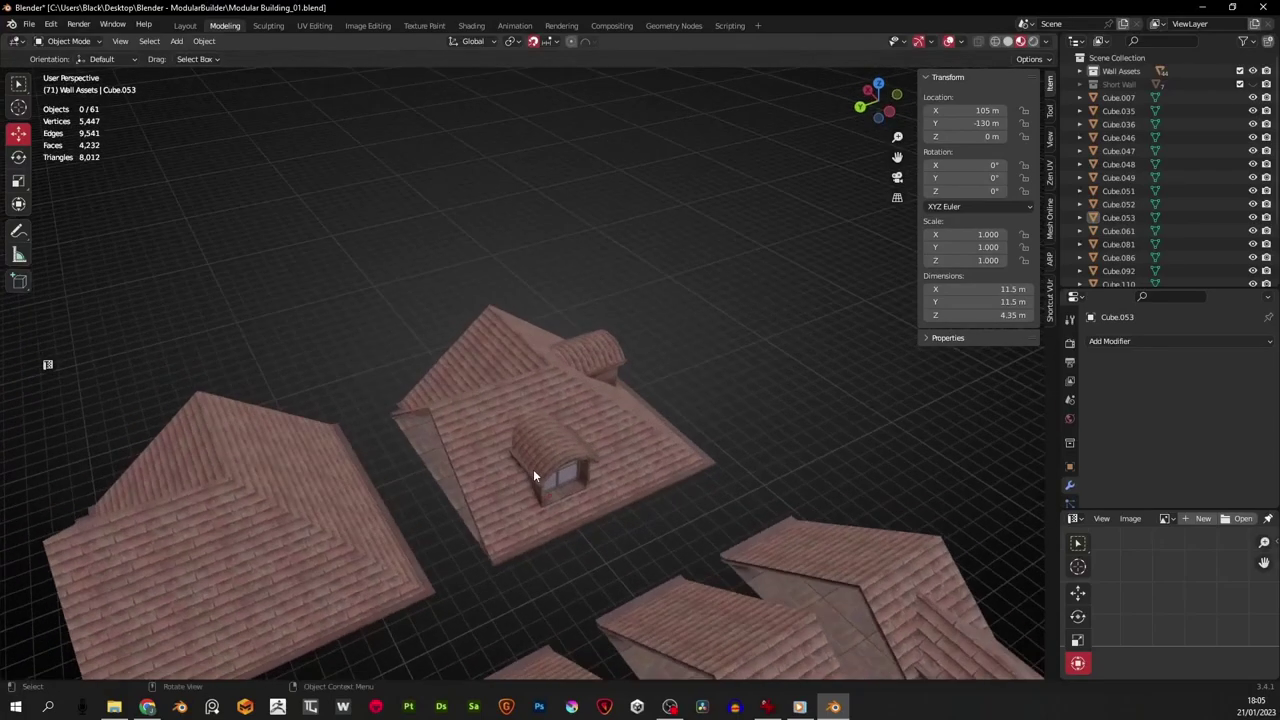
pyautogui.scroll(-3, 533, 475)
pyautogui.click(410, 449)
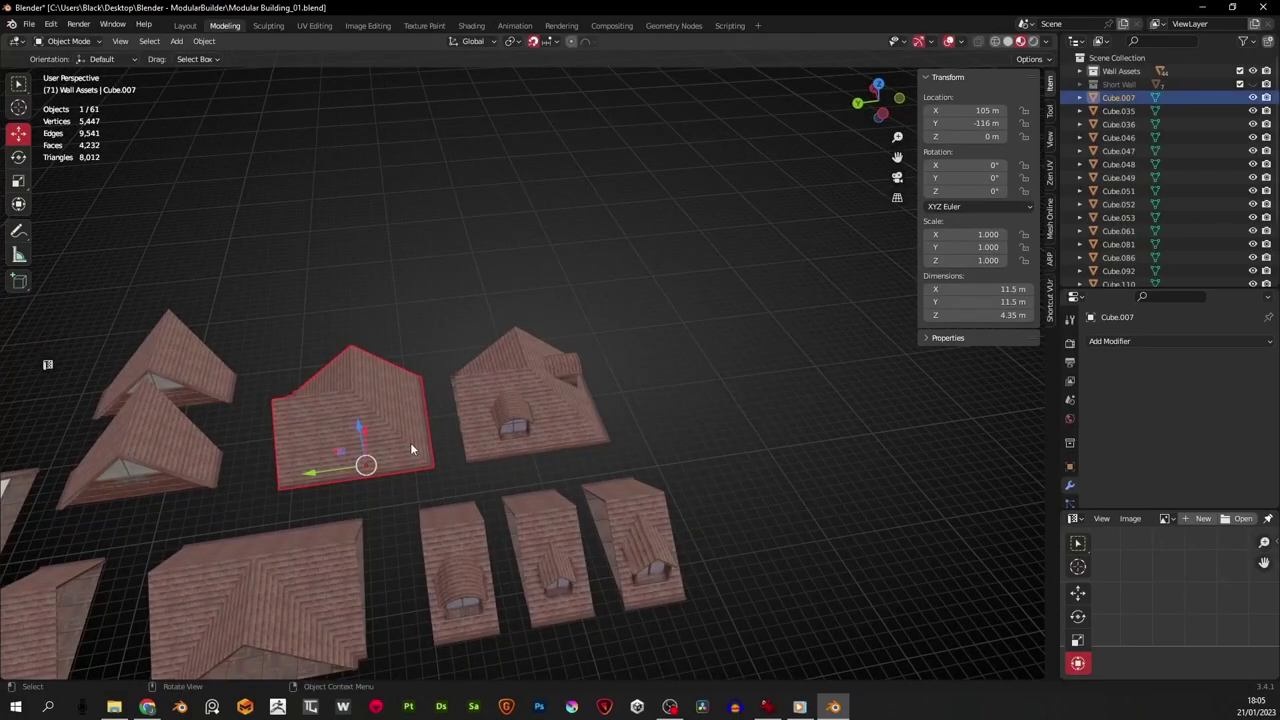
pyautogui.scroll(-4, 410, 449)
pyautogui.moveTo(171, 186); pyautogui.dragTo(506, 491)
pyautogui.moveTo(506, 491); pyautogui.dragTo(550, 372, button='middle')
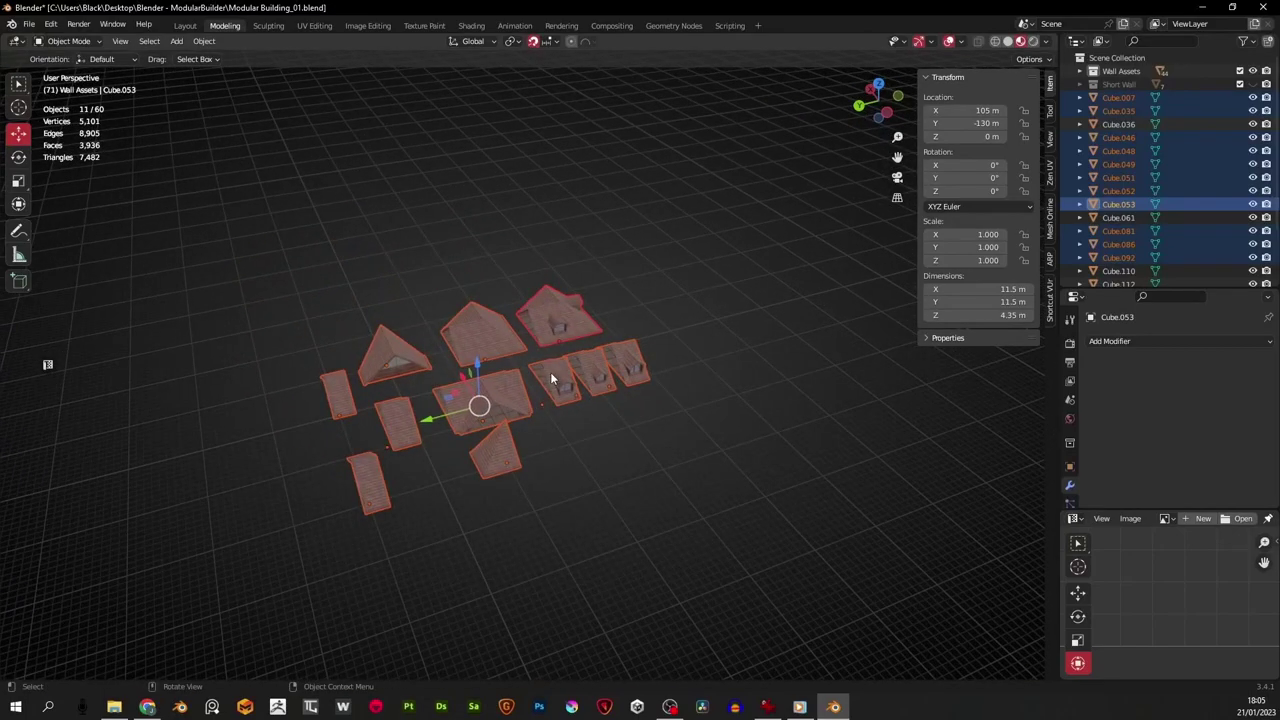
pyautogui.moveTo(686, 368); pyautogui.dragTo(468, 347, button='middle')
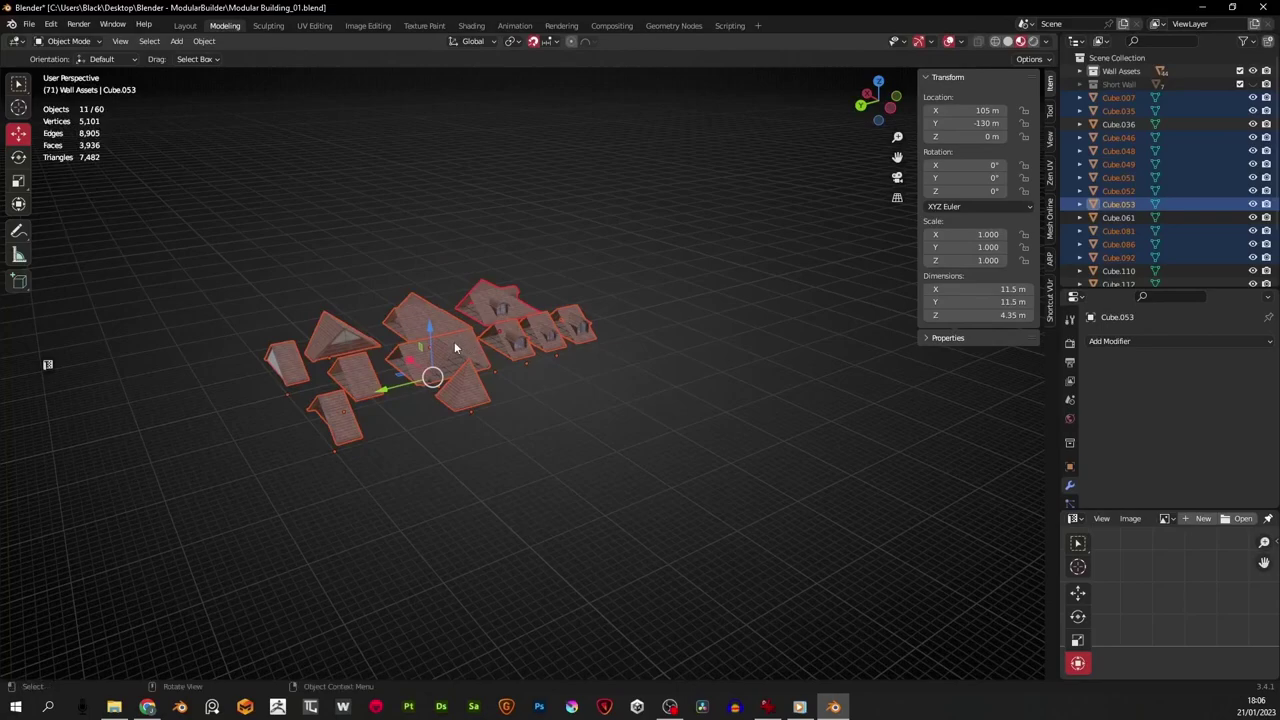
pyautogui.press('m')
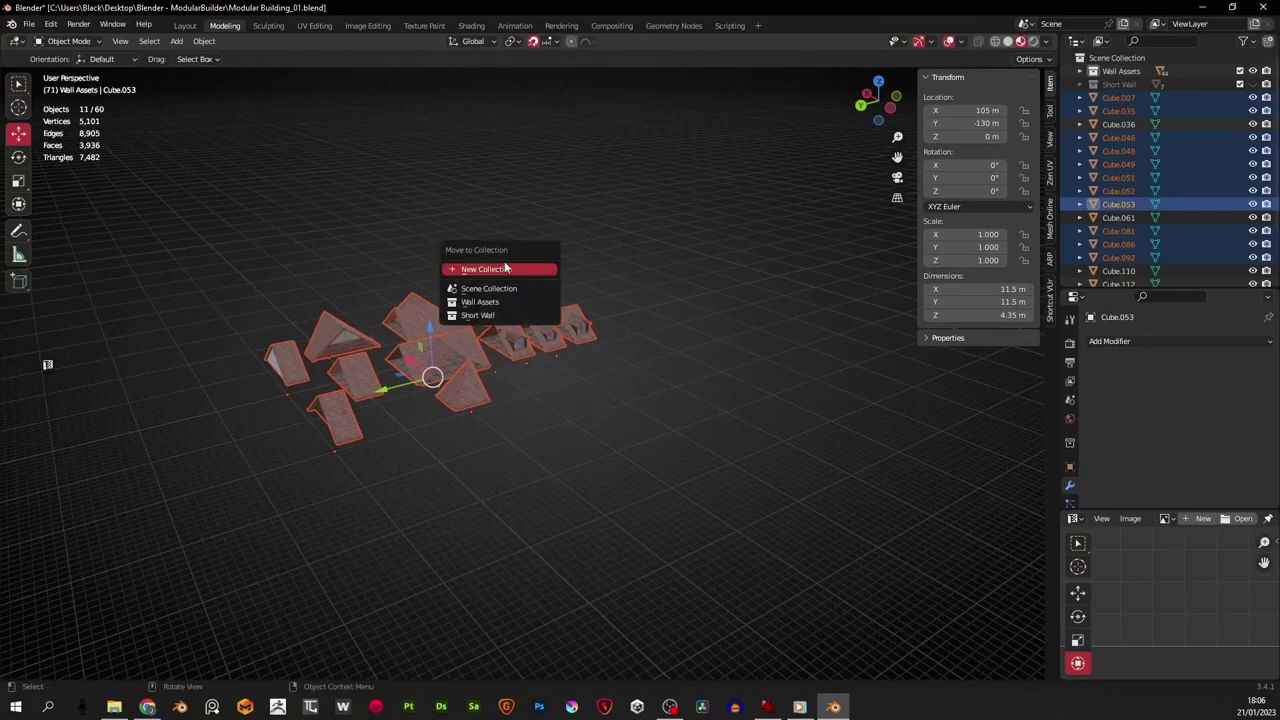
pyautogui.click(505, 270)
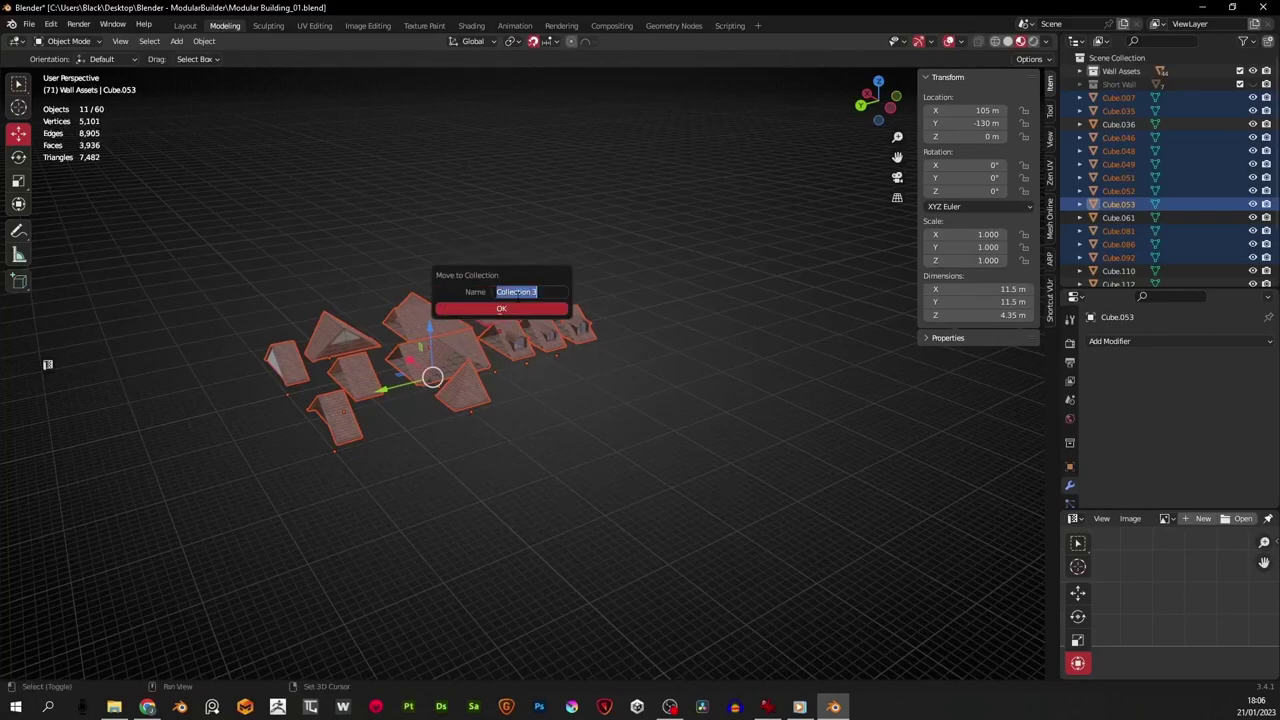
pyautogui.write('Roofing')
pyautogui.click(532, 310)
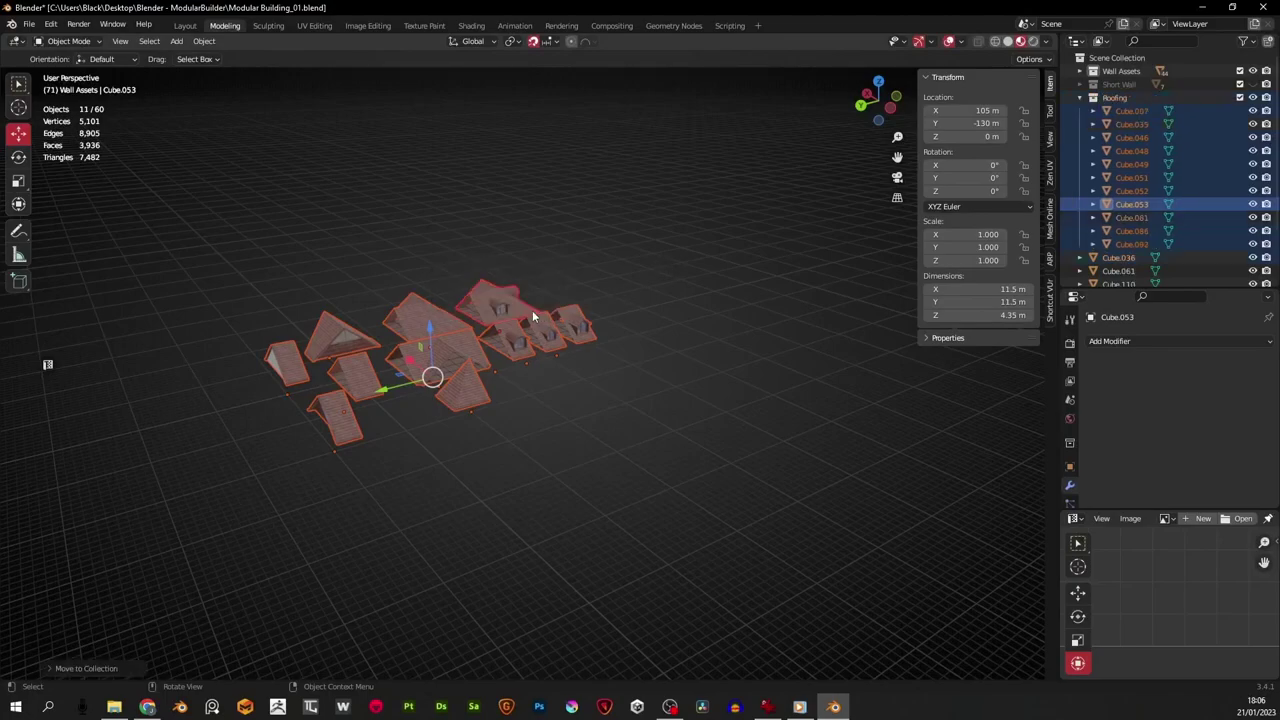
pyautogui.click(1094, 98)
pyautogui.click(1253, 98)
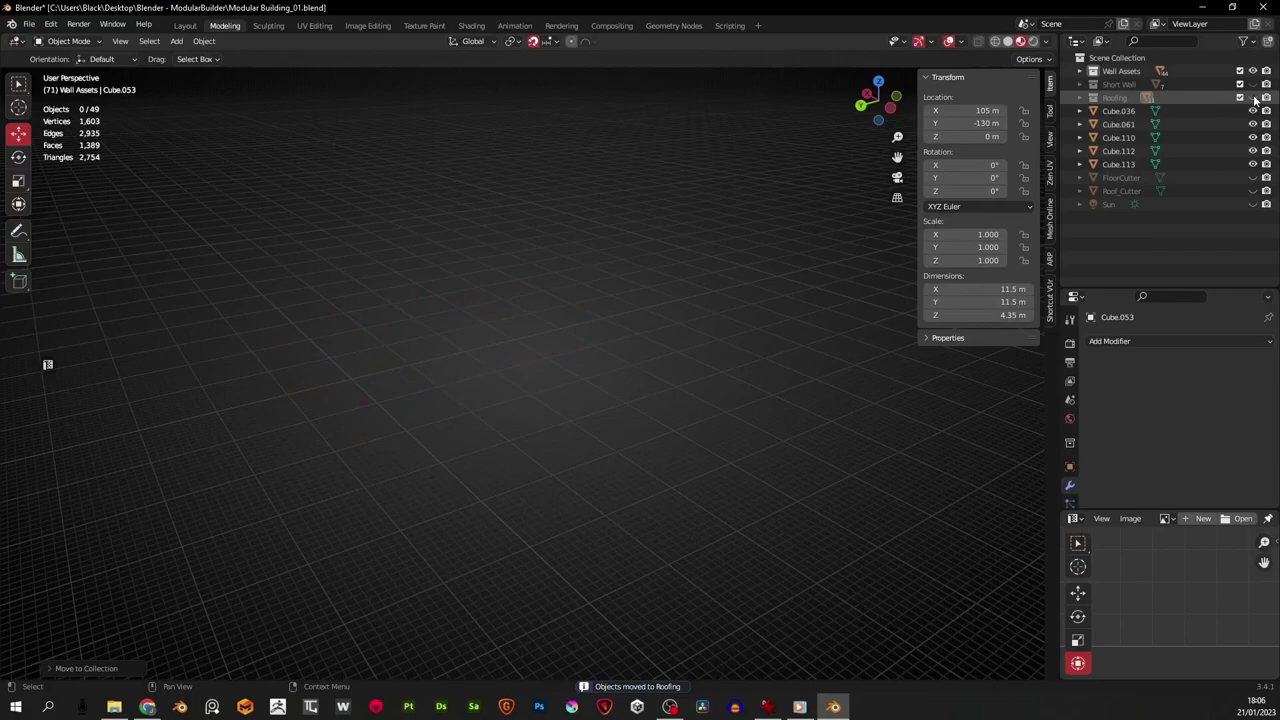
# Examine the remaining wall pieces, framing the window wall and the separate wall segments near the world origin
pyautogui.scroll(-9, 409, 413)
pyautogui.moveTo(414, 444); pyautogui.dragTo(576, 443, button='middle')
pyautogui.click(576, 444)
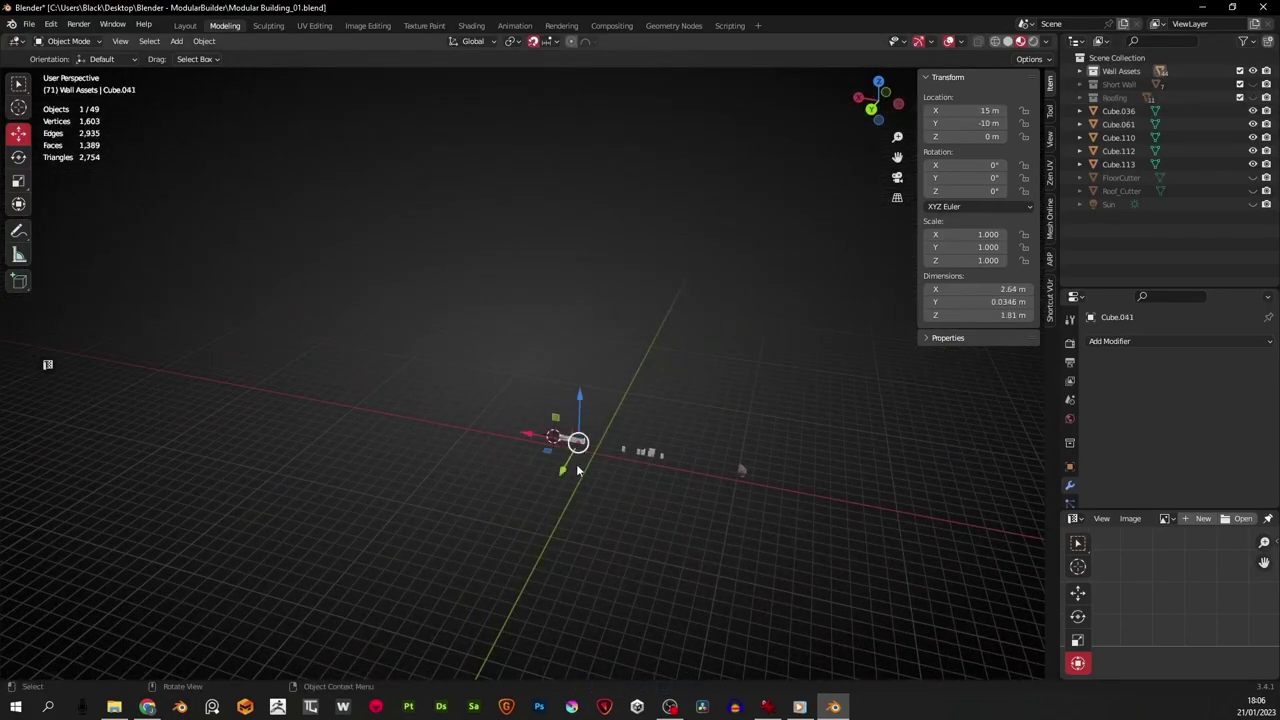
pyautogui.press('KP_Decimal')
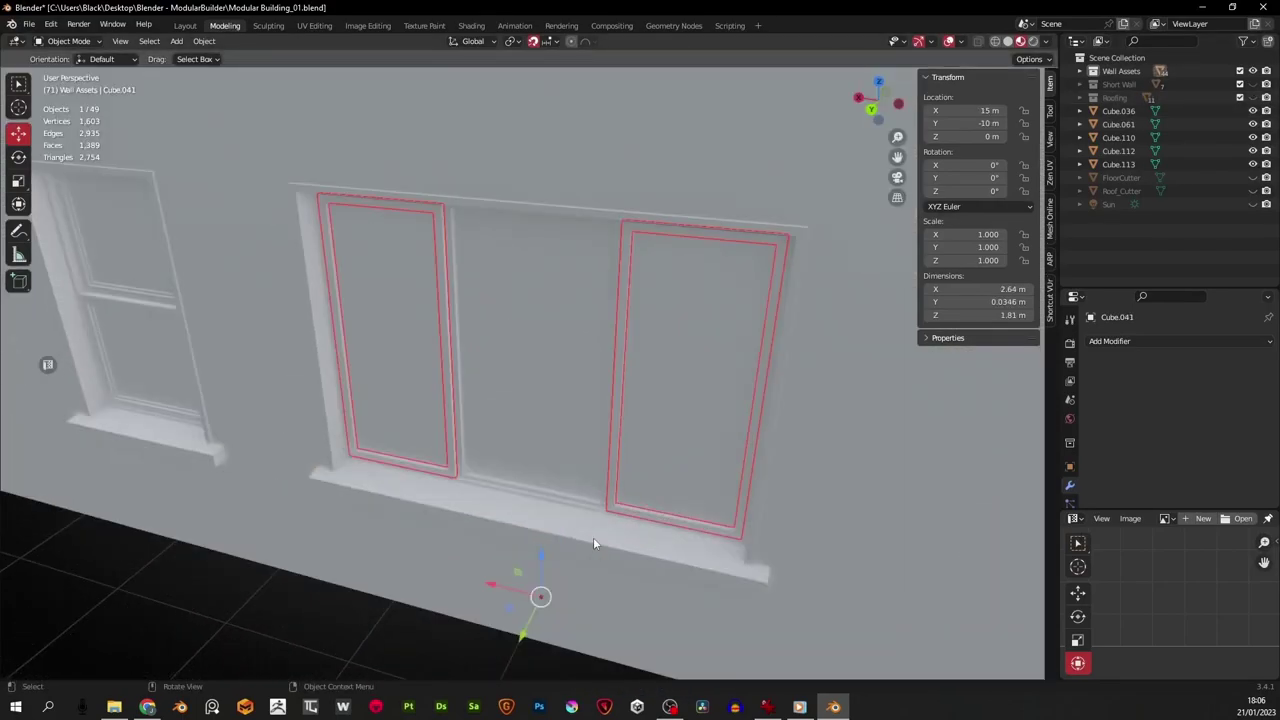
pyautogui.scroll(-10, 602, 471)
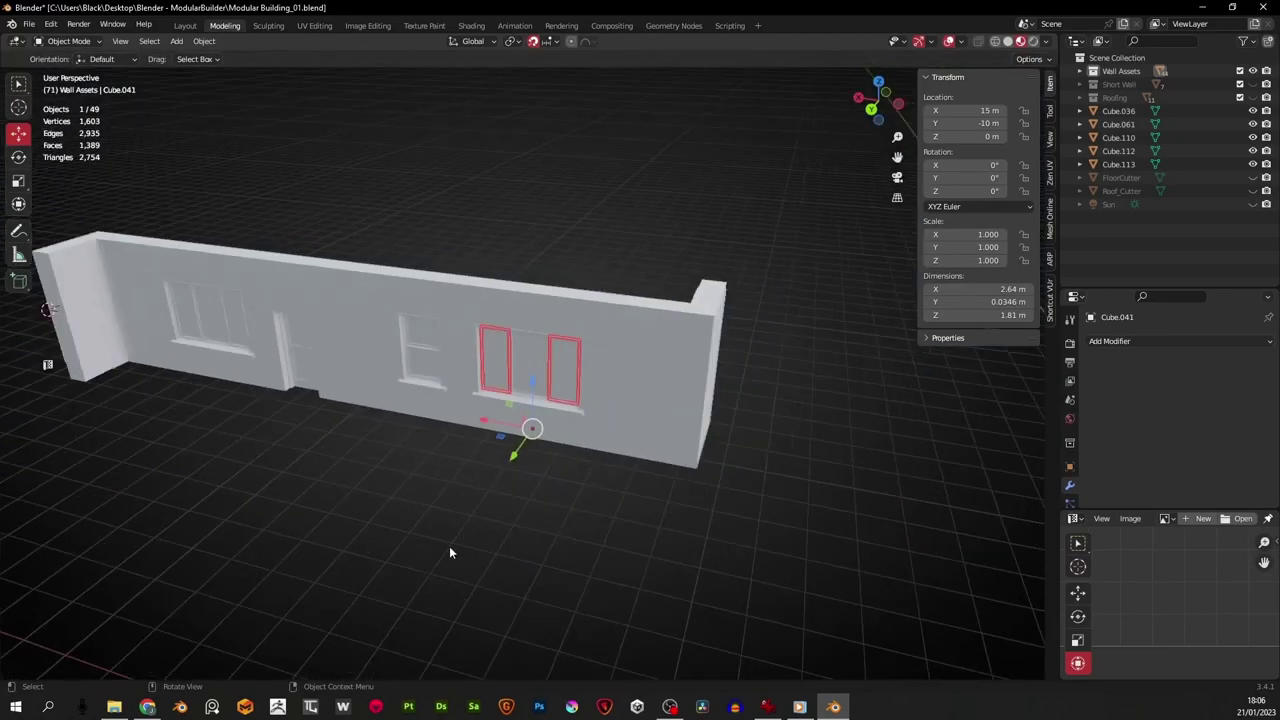
pyautogui.moveTo(334, 474); pyautogui.dragTo(404, 472, button='middle')
pyautogui.keyDown('shift'); pyautogui.moveTo(790, 423); pyautogui.dragTo(511, 442, button='middle'); pyautogui.keyUp('shift')
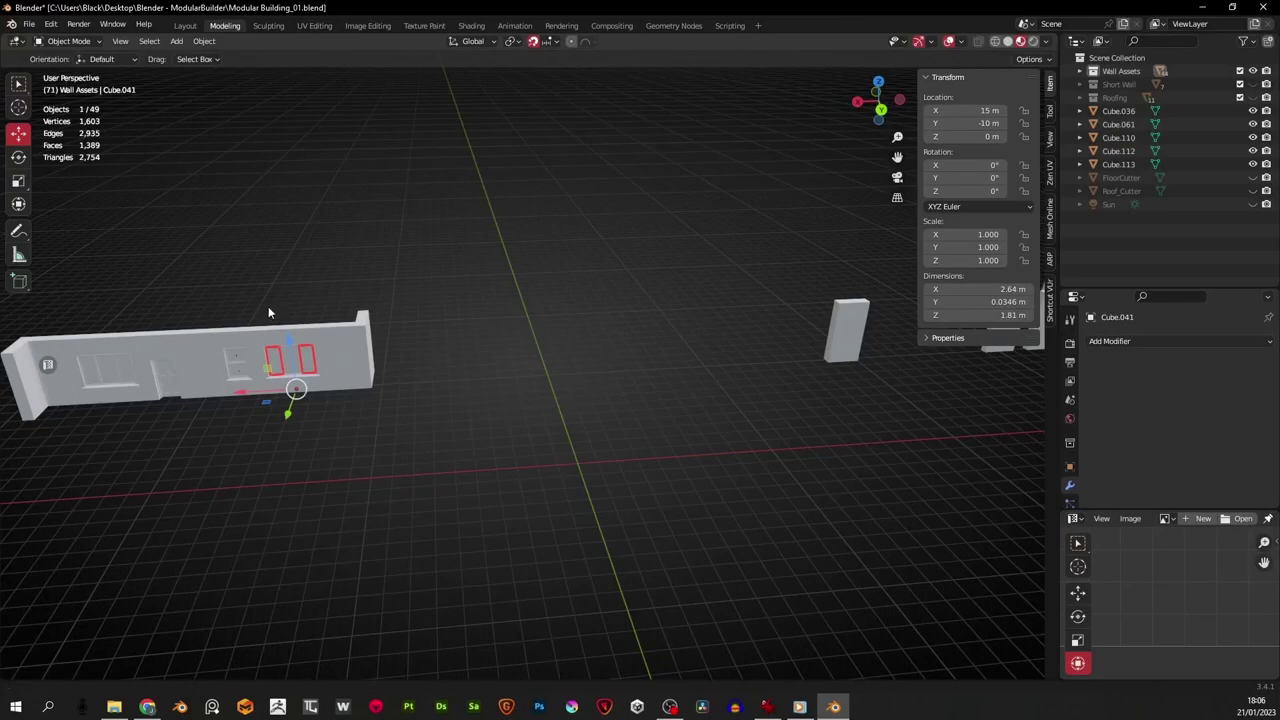
pyautogui.moveTo(268, 313); pyautogui.dragTo(174, 283, button='middle')
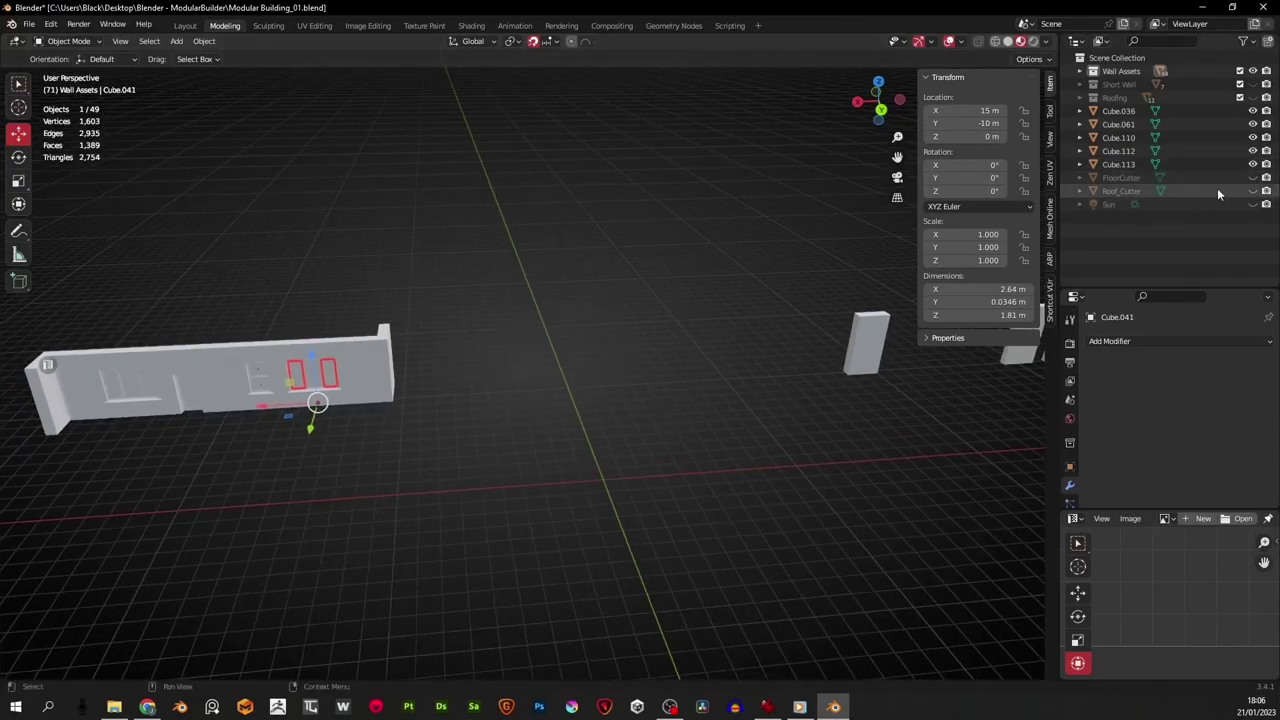
# Unhide the FloorCutter grid, select it and check its layout from the top view and in perspective
pyautogui.click(1253, 177)
pyautogui.moveTo(720, 460); pyautogui.dragTo(537, 449, button='middle')
pyautogui.click(877, 88)
pyautogui.press('Tab')
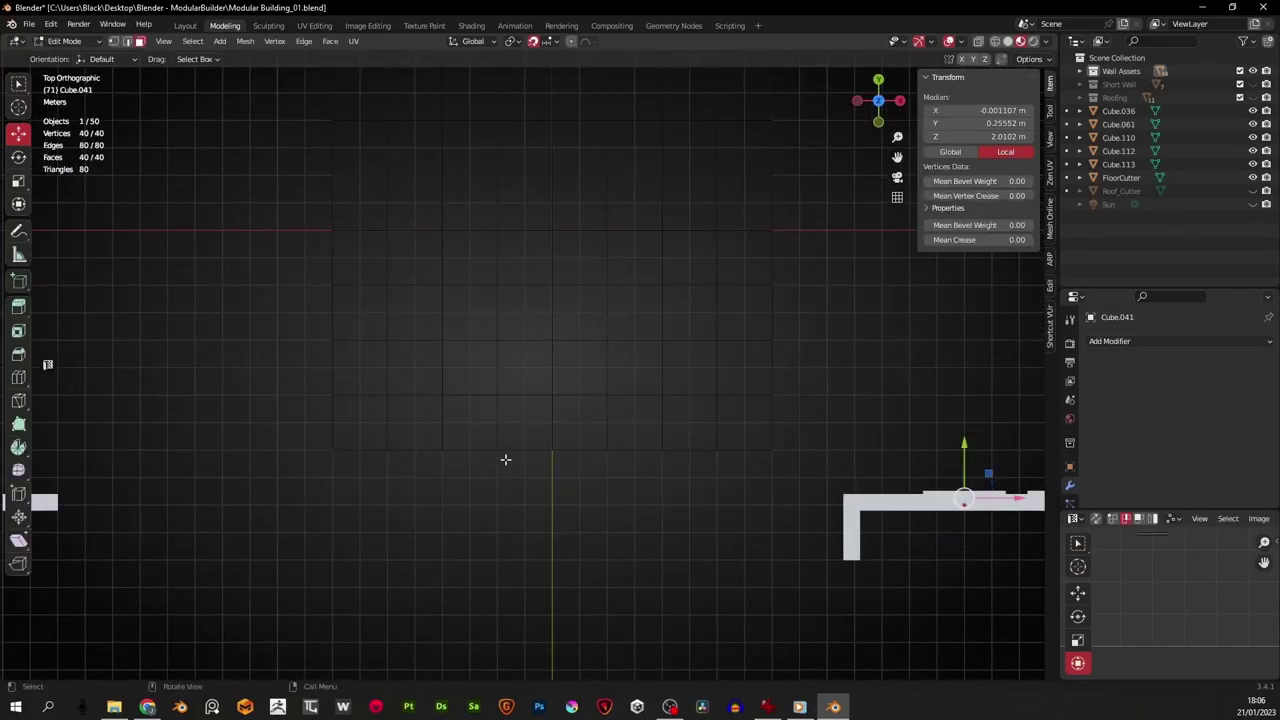
pyautogui.press('Tab')
pyautogui.click(495, 451)
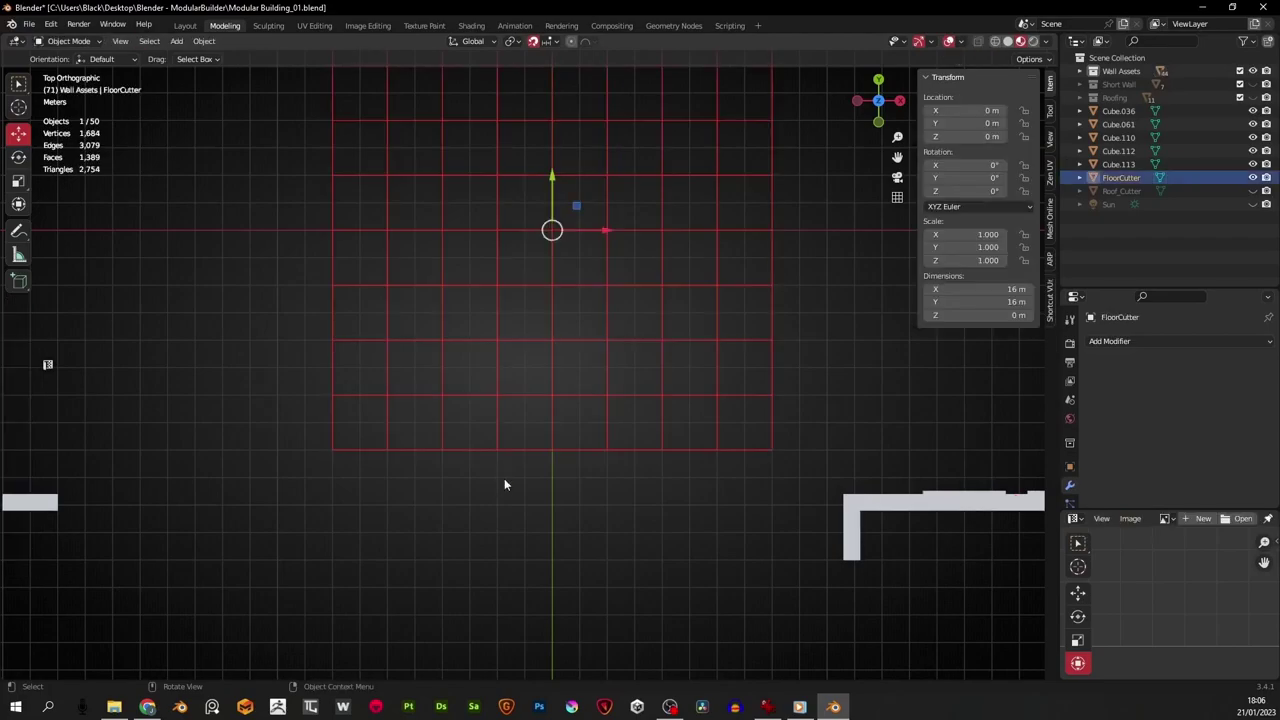
pyautogui.scroll(2, 504, 485)
pyautogui.keyDown('shift'); pyautogui.moveTo(497, 517); pyautogui.dragTo(415, 349, button='middle'); pyautogui.keyUp('shift')
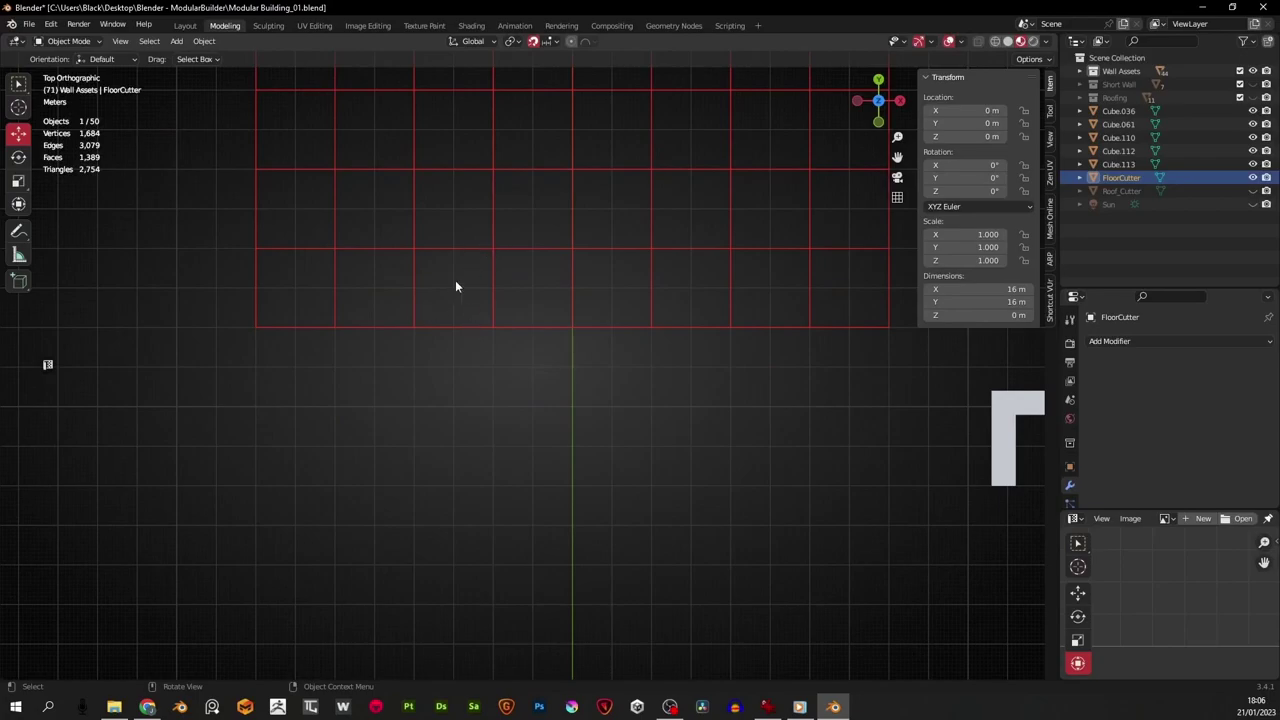
pyautogui.keyDown('shift'); pyautogui.moveTo(455, 287); pyautogui.dragTo(446, 412, button='middle'); pyautogui.keyUp('shift')
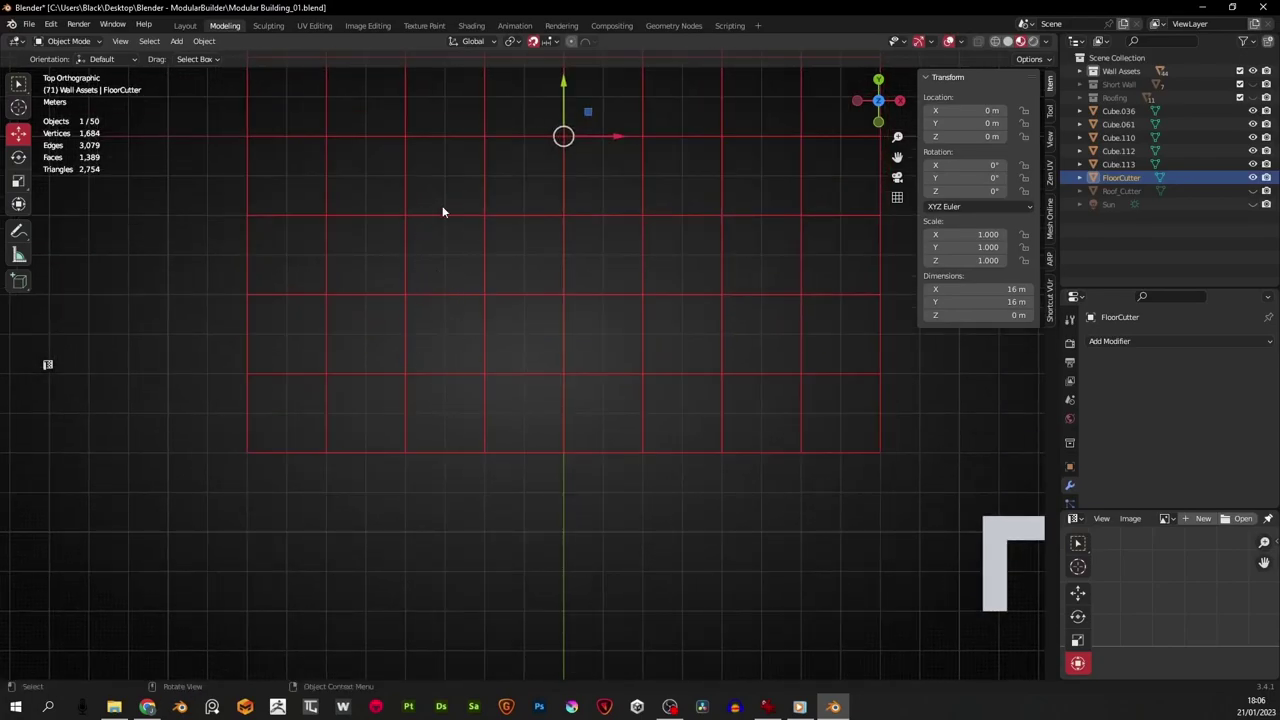
pyautogui.scroll(-5, 480, 230)
pyautogui.moveTo(512, 252); pyautogui.dragTo(436, 374, button='middle')
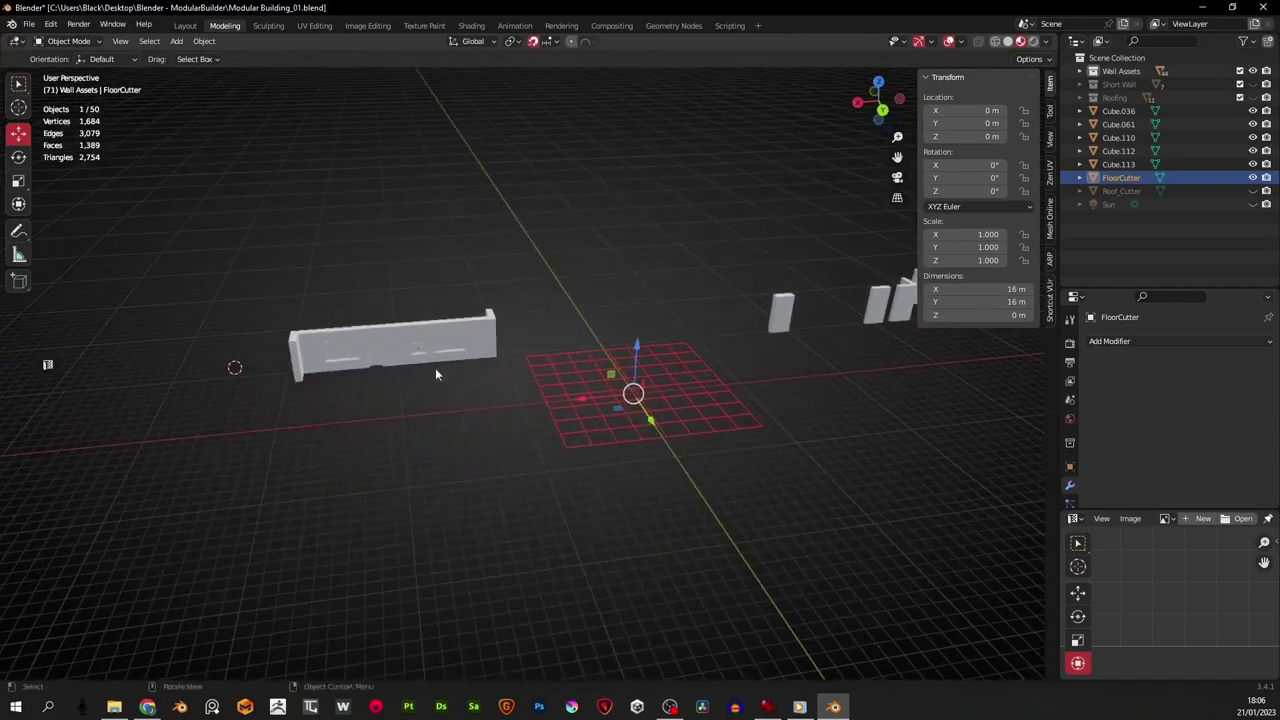
# Duplicate the FloorCutter grid in place at the world origin
pyautogui.click(381, 350)
pyautogui.scroll(2, 386, 410)
pyautogui.moveTo(489, 431); pyautogui.dragTo(497, 402, button='middle')
pyautogui.click(511, 407)
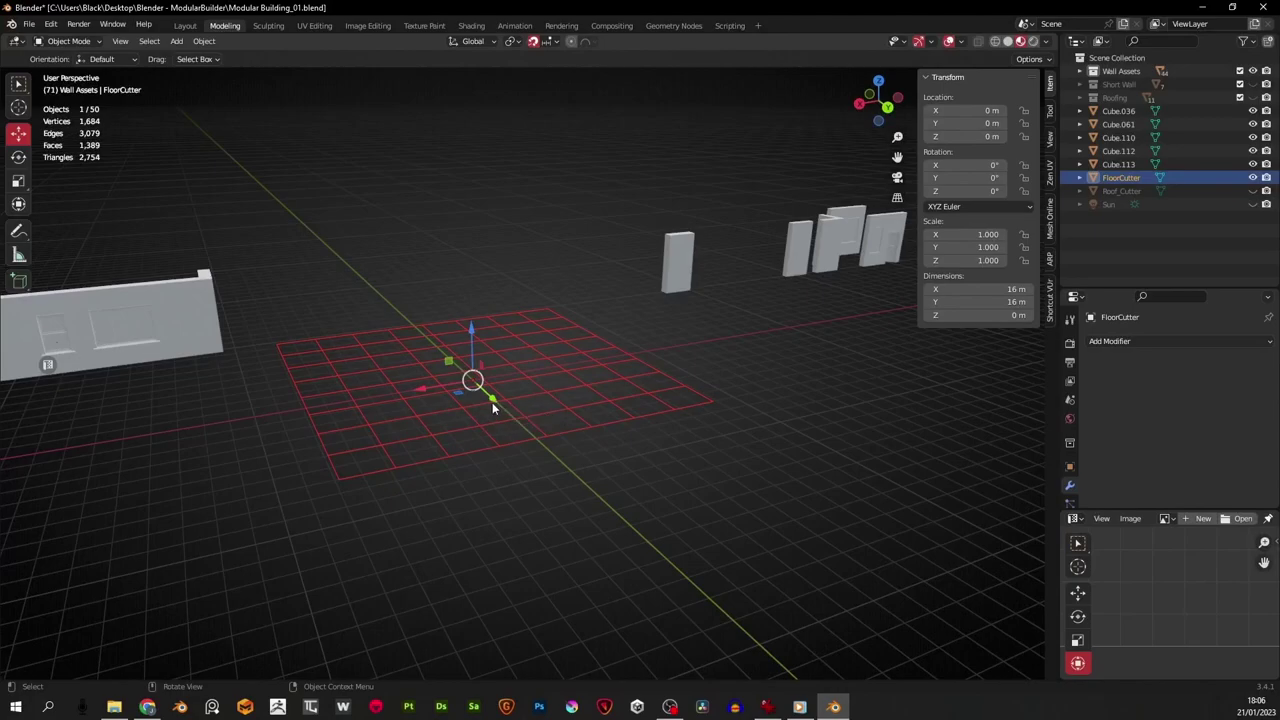
pyautogui.hotkey('shift', 'd')
pyautogui.press('Escape')
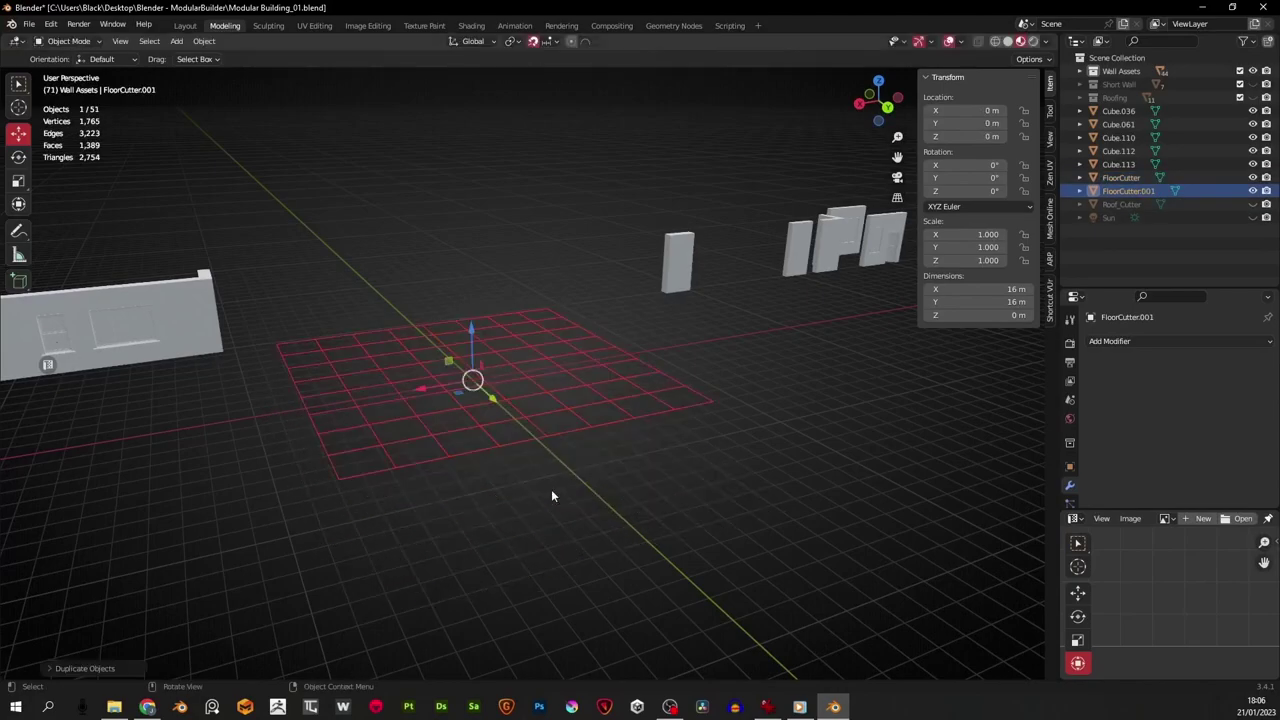
# Rename the duplicated grid WallCutter and hide the original FloorCutter
pyautogui.doubleClick(1138, 192)
pyautogui.write('Wall')
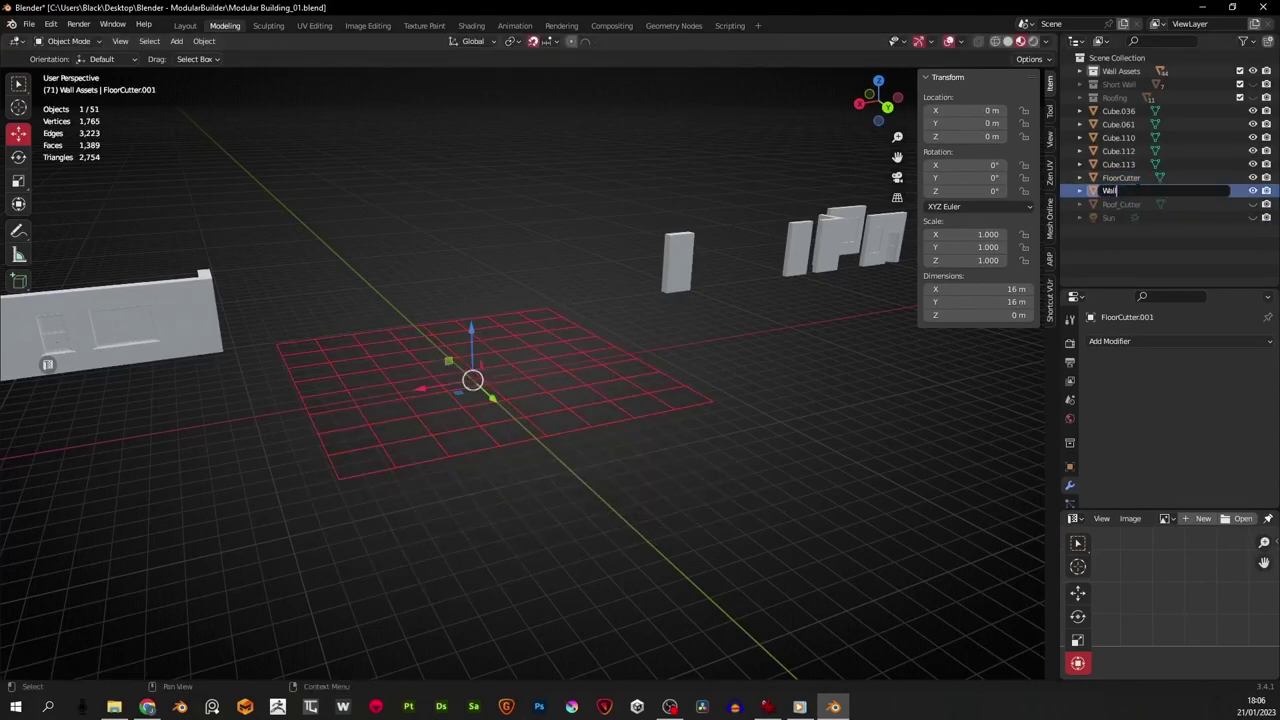
pyautogui.write('Cutter')
pyautogui.press('Return')
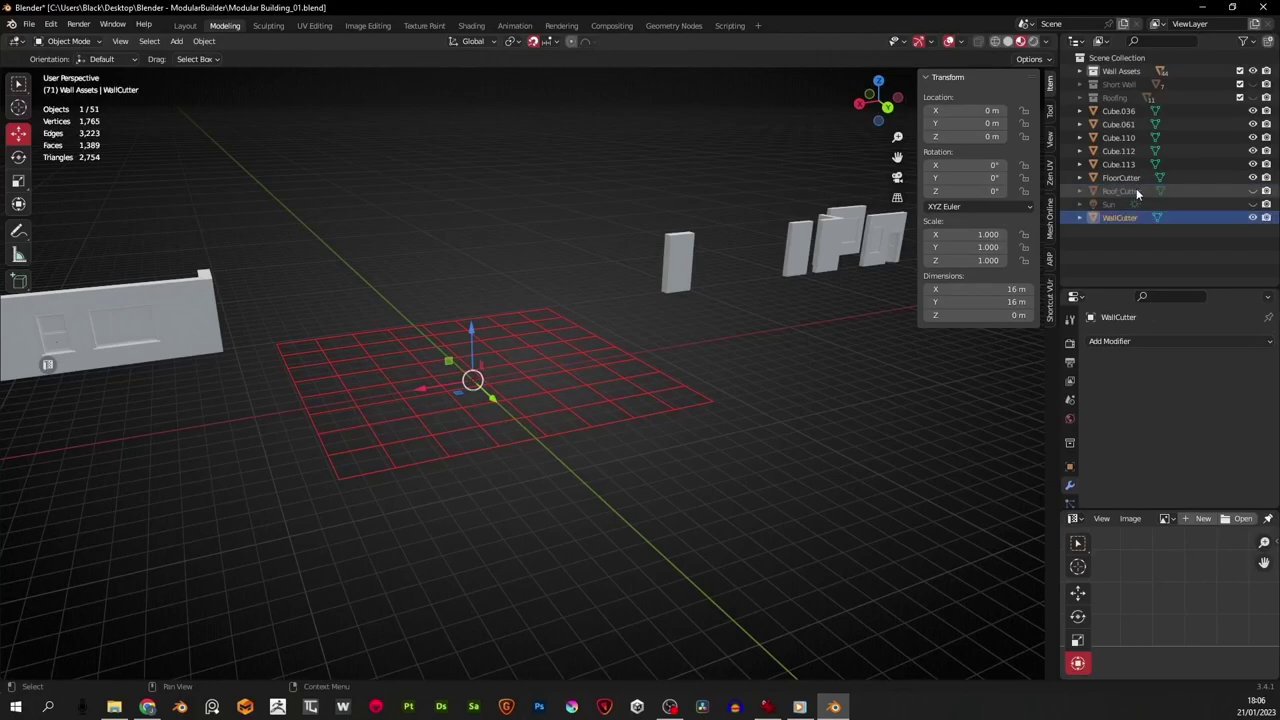
pyautogui.click(1252, 177)
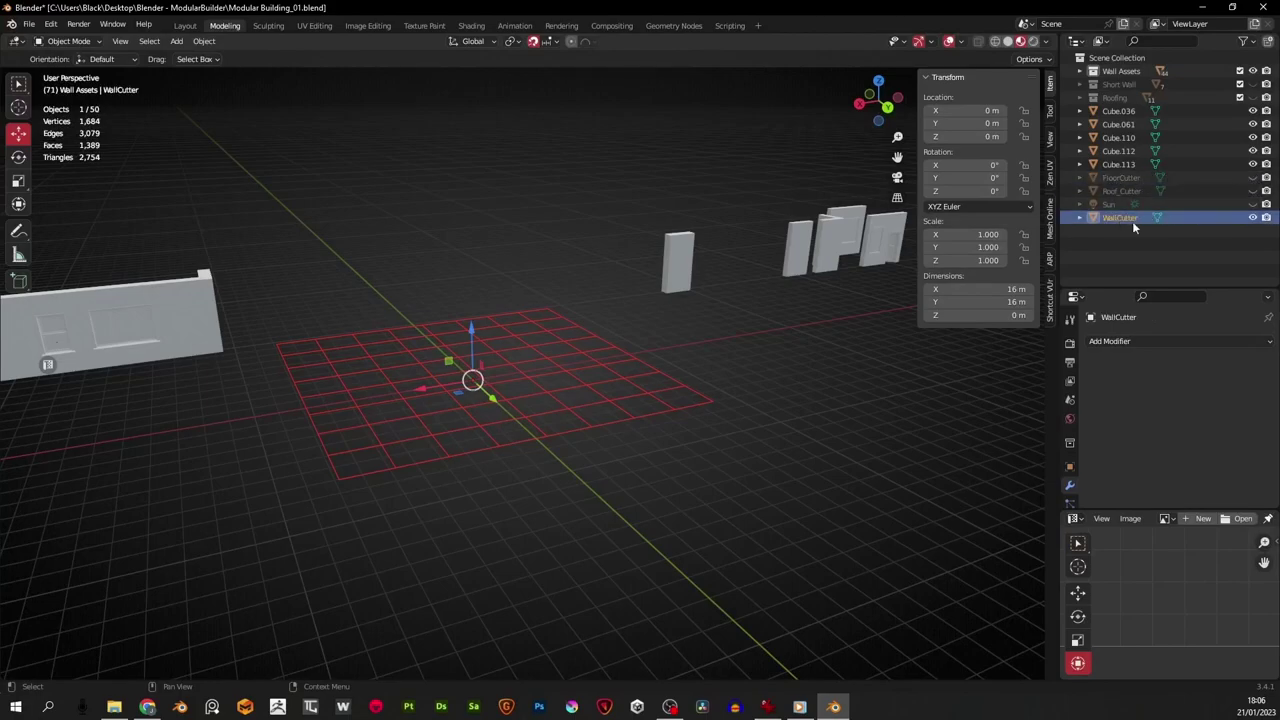
# Clear the location of the plain 2 m wall segment in the assembled wall row, placing it at the world origin
pyautogui.moveTo(346, 369); pyautogui.dragTo(653, 493, button='middle')
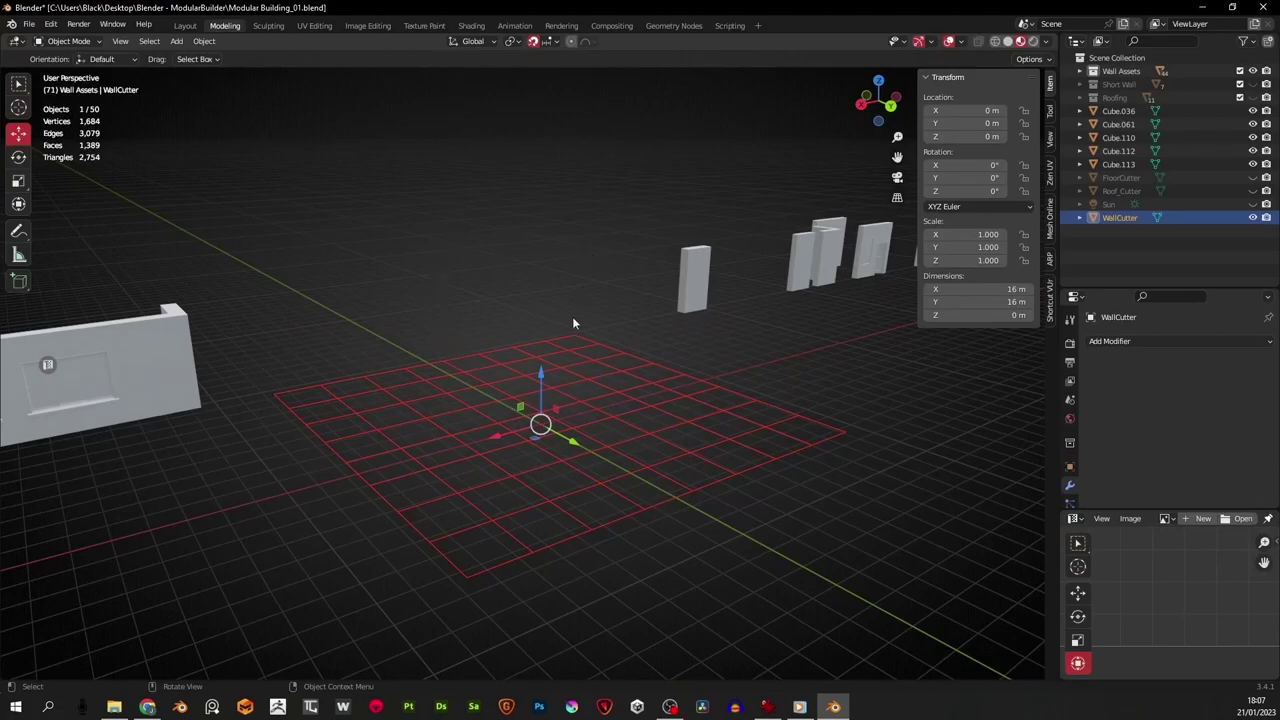
pyautogui.scroll(-4, 510, 399)
pyautogui.moveTo(510, 404)
pyautogui.keyDown('shift'); pyautogui.mouseDown(button='middle')
pyautogui.moveTo(531, 404)
pyautogui.moveTo(510, 425)
pyautogui.mouseUp(button='middle'); pyautogui.keyUp('shift')
pyautogui.scroll(2, 380, 437)
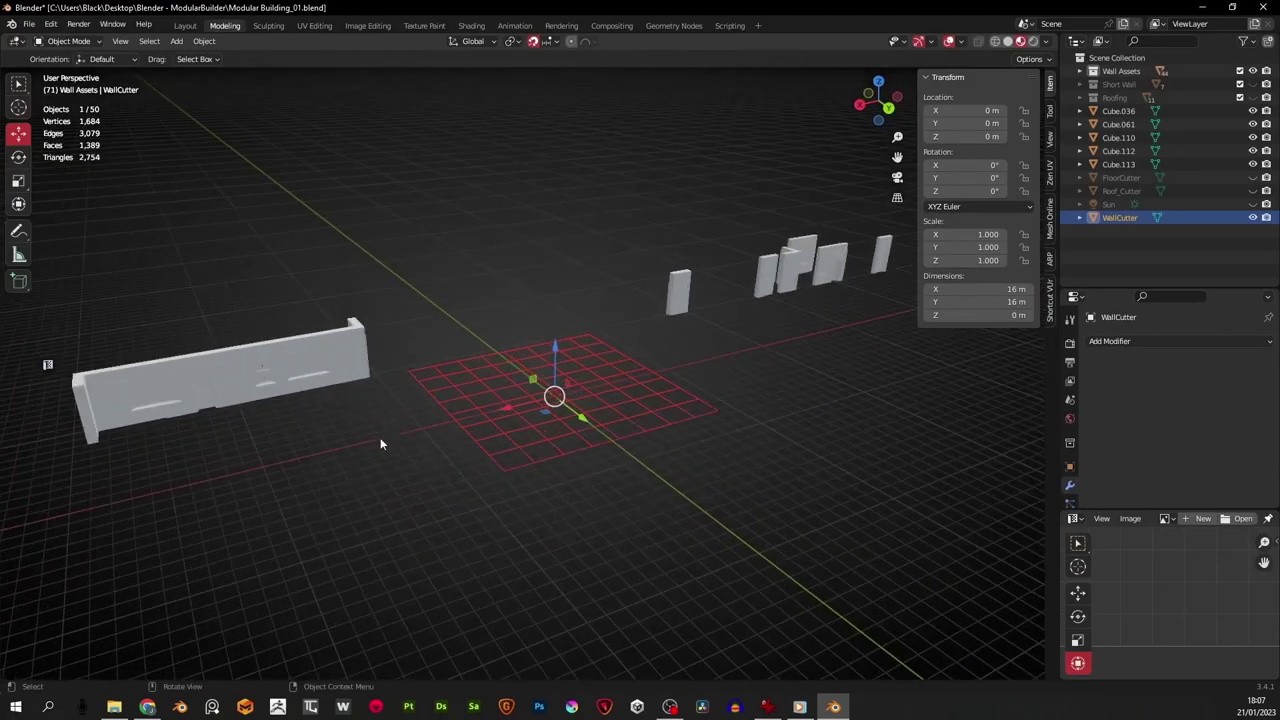
pyautogui.click(196, 409)
pyautogui.moveTo(262, 506); pyautogui.dragTo(263, 406, button='middle')
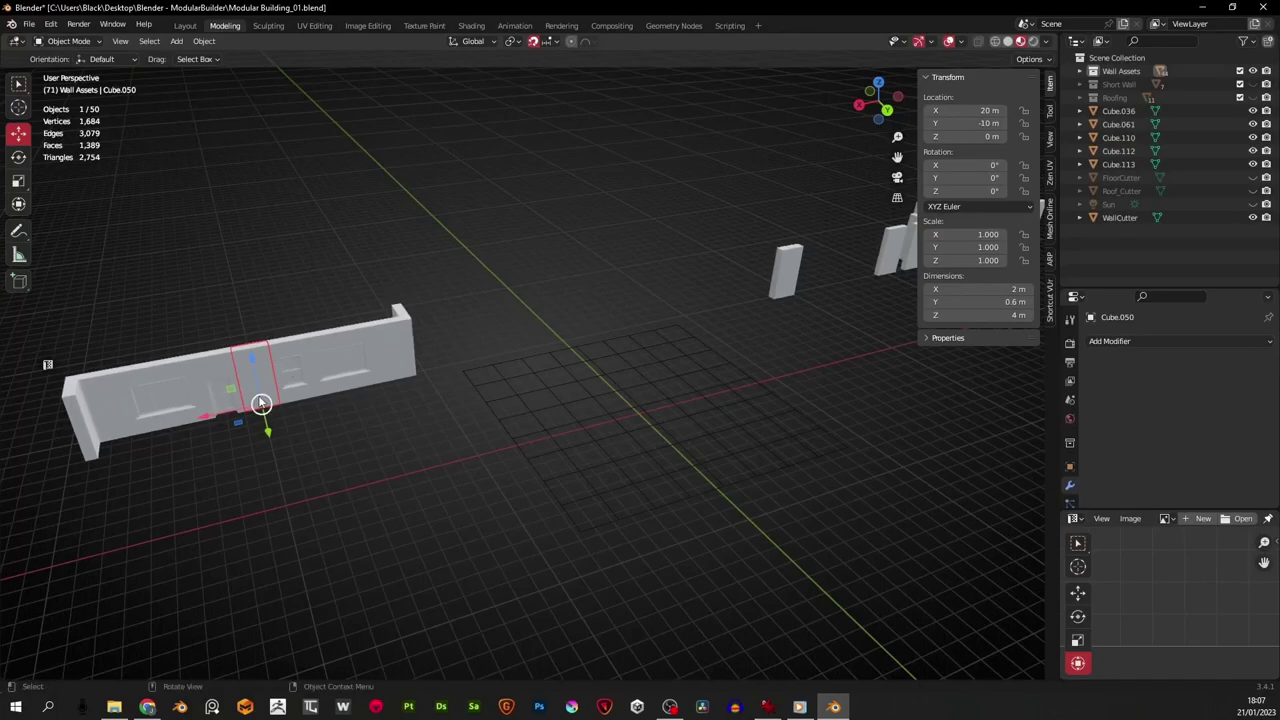
pyautogui.hotkey('alt', 'g')
pyautogui.moveTo(700, 493); pyautogui.dragTo(614, 476, button='middle')
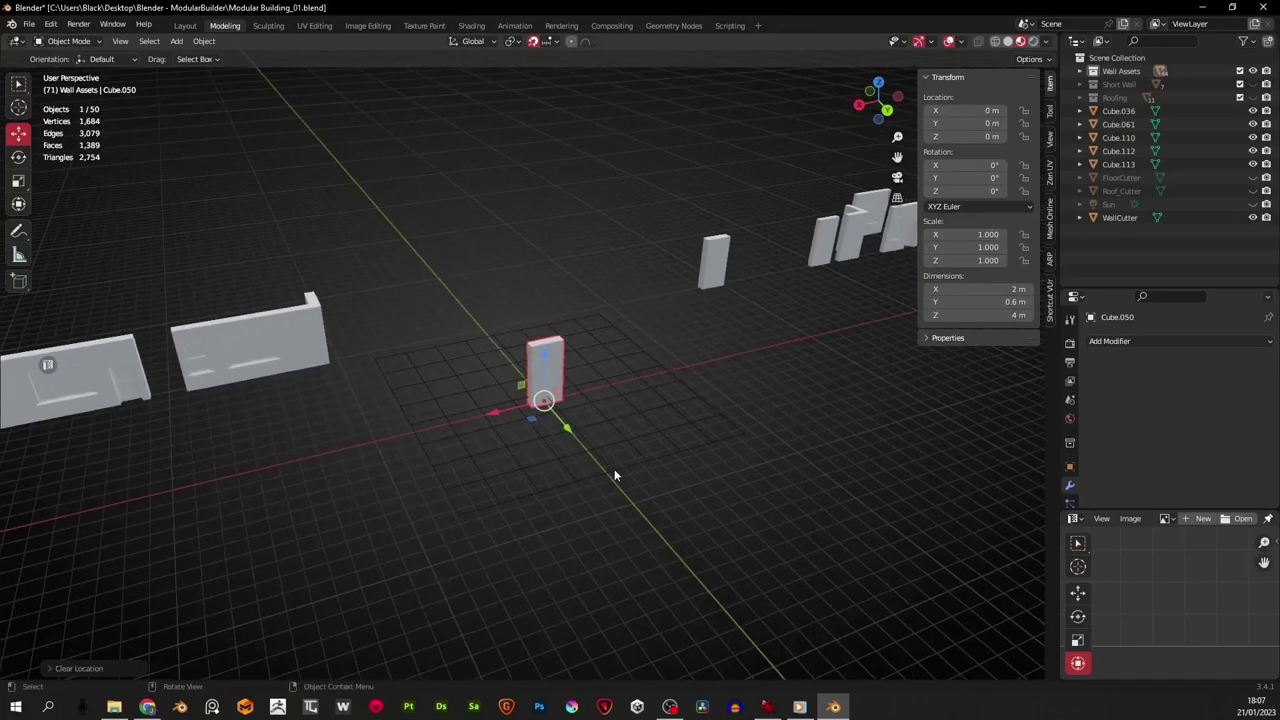
# Set the WallCutter grid's origin to its geometry and clear its location to the world origin
pyautogui.scroll(2, 614, 476)
pyautogui.moveTo(668, 507); pyautogui.dragTo(654, 389, button='middle')
pyautogui.scroll(-2, 738, 514)
pyautogui.click(659, 462)
pyautogui.rightClick(655, 236)
pyautogui.moveTo(638, 295)
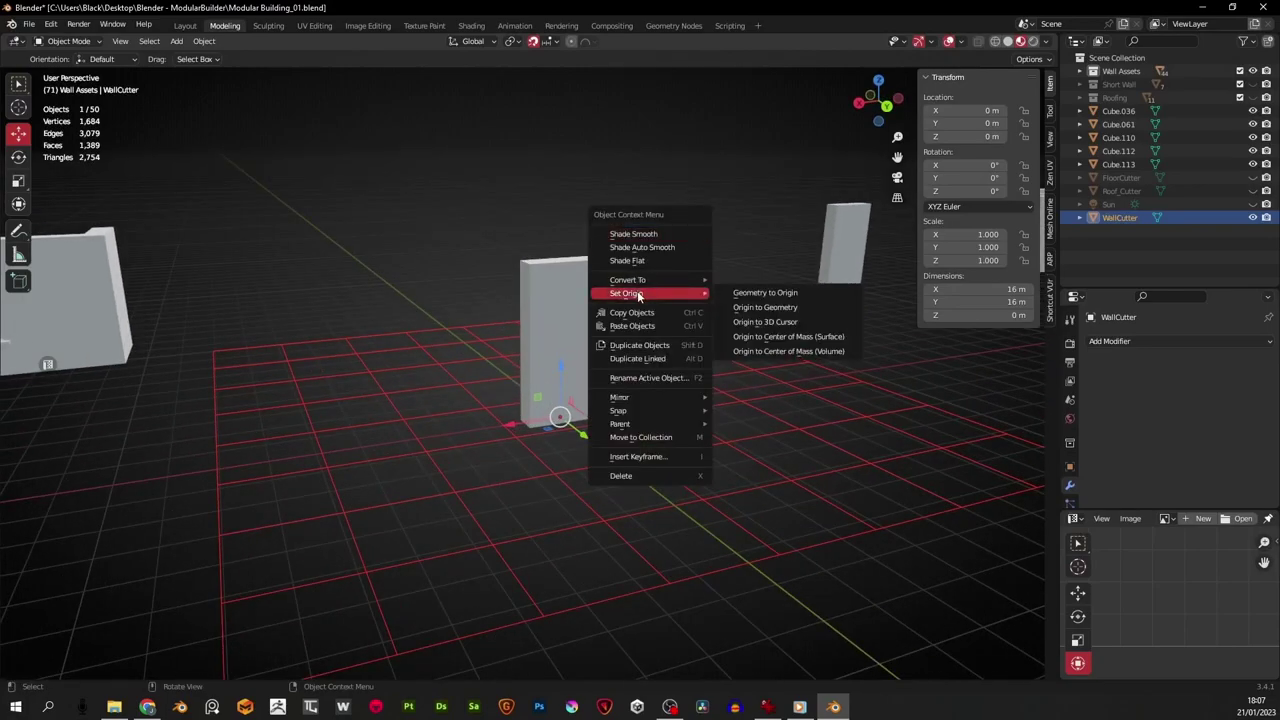
pyautogui.click(780, 310)
pyautogui.hotkey('alt', 'g')
# Shift all of the WallCutter's geometry along Y in Edit Mode so the middle of one outer edge sits on its origin
pyautogui.moveTo(584, 456); pyautogui.dragTo(590, 493, button='middle')
pyautogui.press('Tab')
pyautogui.press('a')
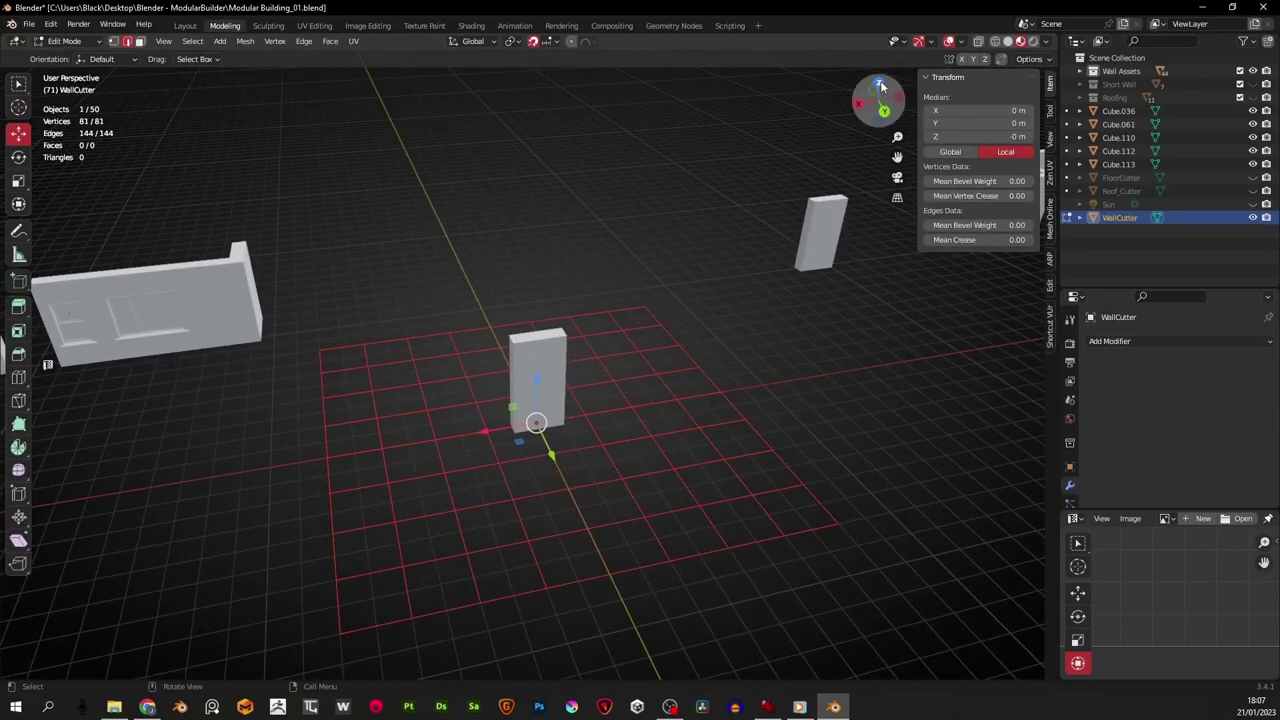
pyautogui.click(880, 86)
pyautogui.moveTo(549, 222); pyautogui.dragTo(547, 440)
pyautogui.moveTo(547, 440); pyautogui.dragTo(529, 385, button='middle')
pyautogui.press('Tab')
# Rotate the WallCutter grid -90° about X so it stands upright, and move it to Y -5 m behind the wall segment
pyautogui.click(18, 157)
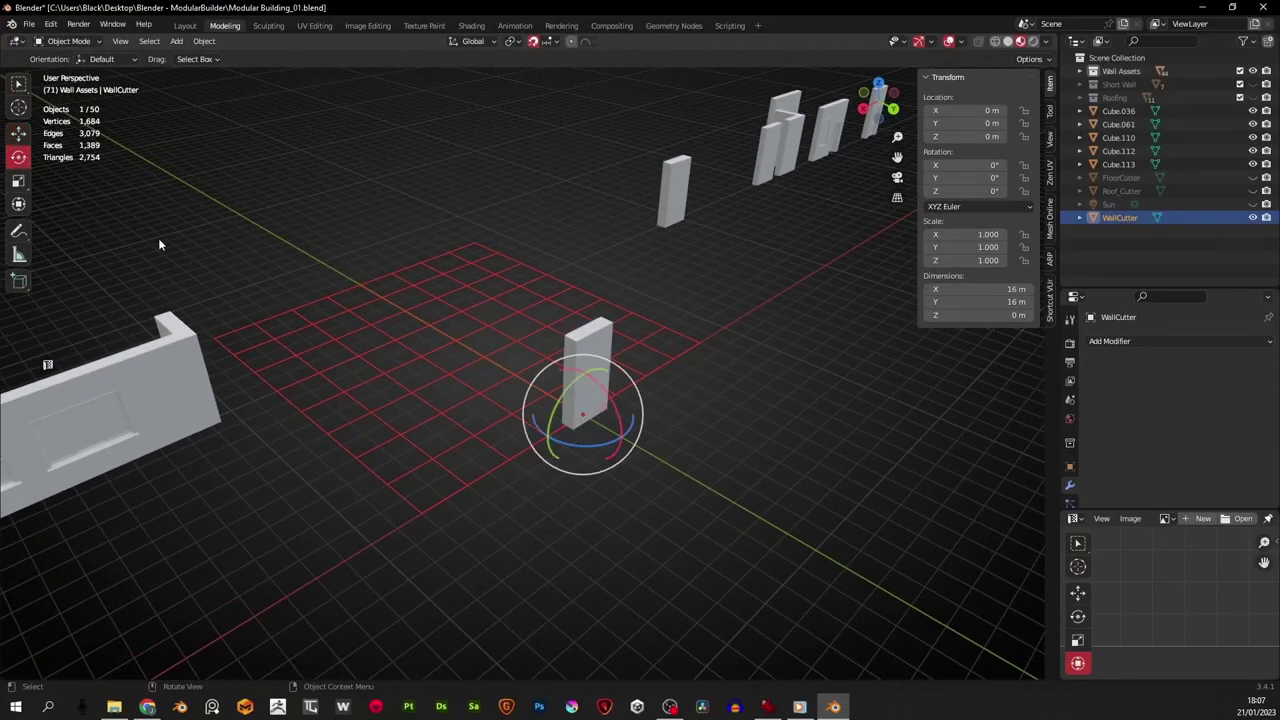
pyautogui.moveTo(606, 398); pyautogui.dragTo(535, 389)
pyautogui.click(19, 133)
pyautogui.moveTo(584, 356); pyautogui.dragTo(556, 398, button='middle')
pyautogui.click(883, 103)
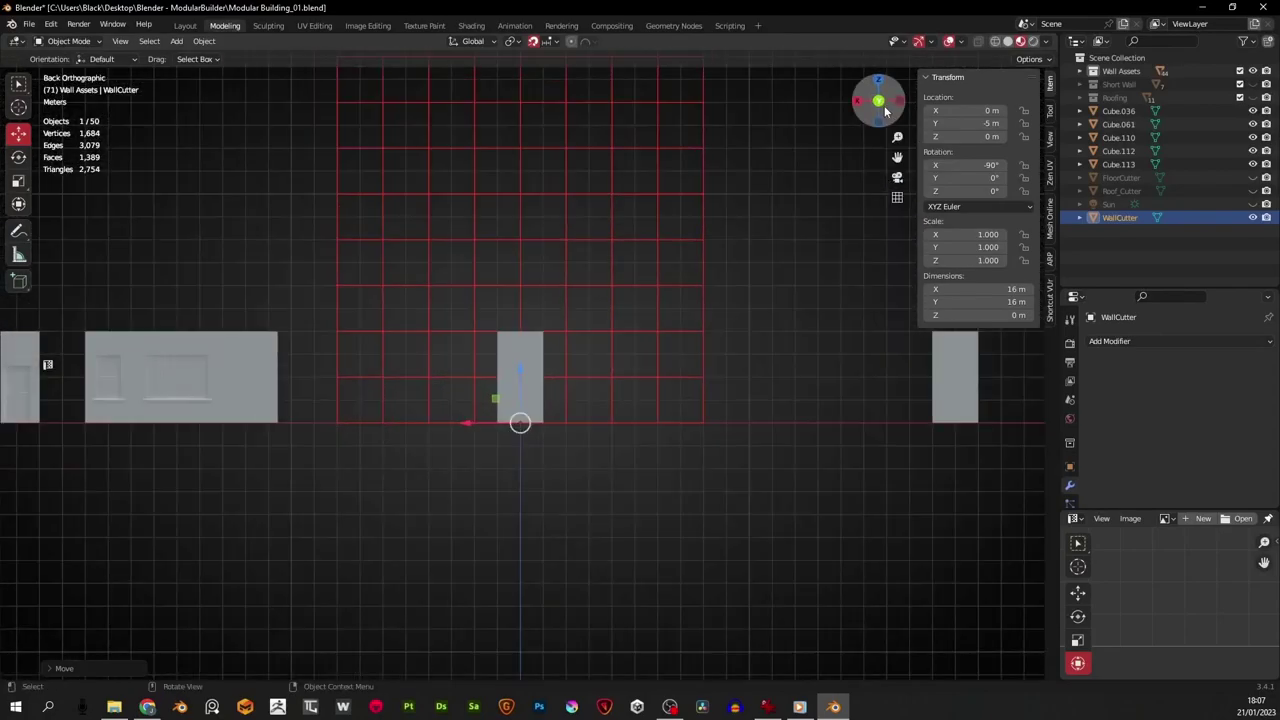
pyautogui.keyDown('shift'); pyautogui.moveTo(571, 454); pyautogui.dragTo(543, 491, button='middle'); pyautogui.keyUp('shift')
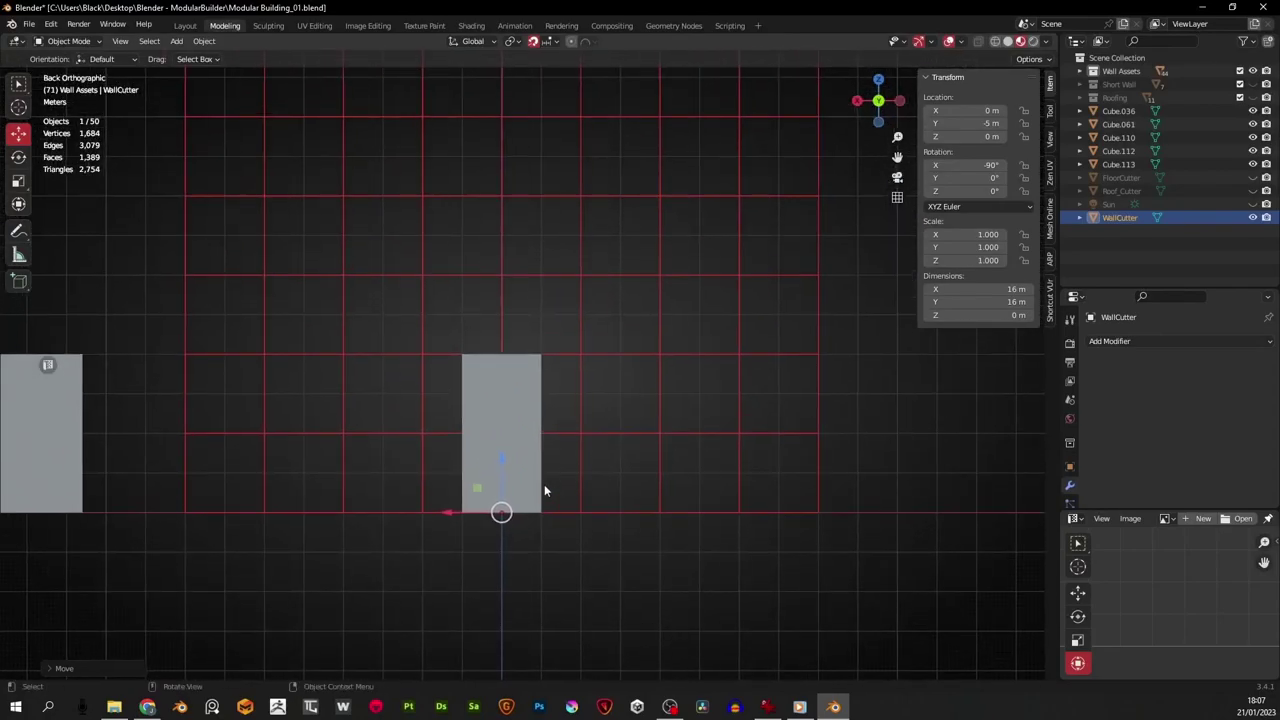
pyautogui.scroll(3, 574, 494)
pyautogui.scroll(1, 473, 439)
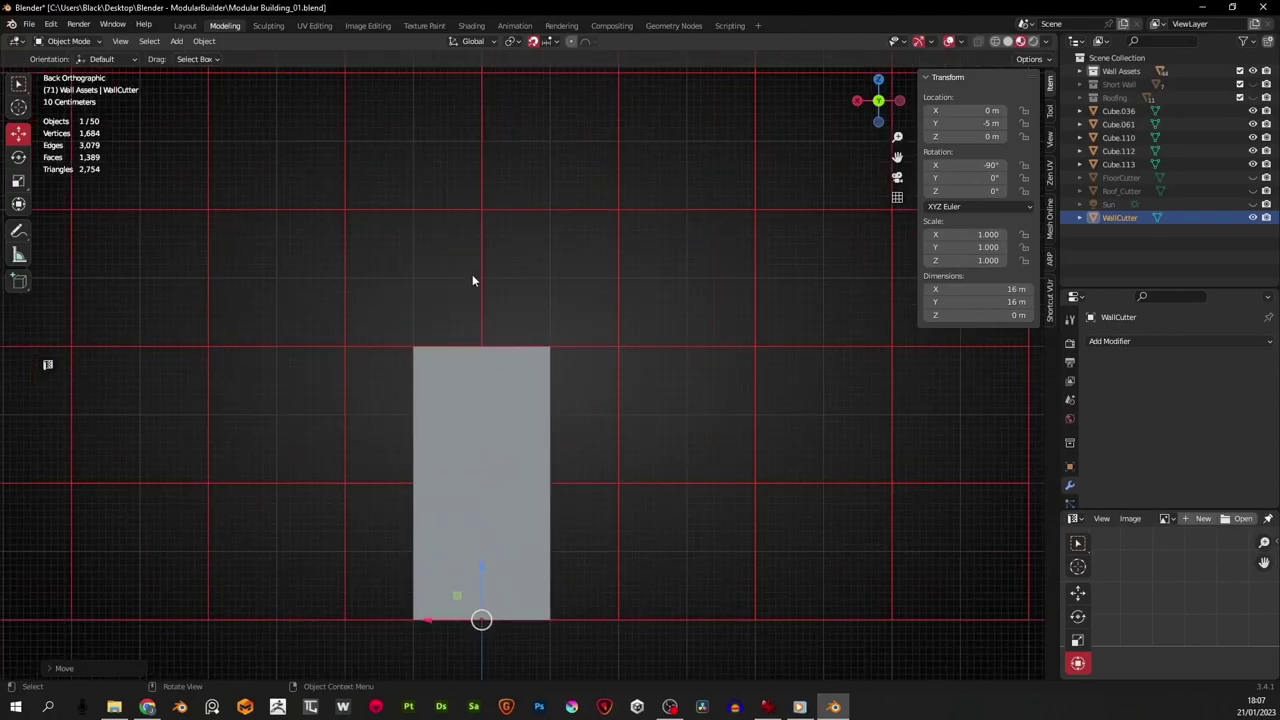
# Try moving the wall segment 1 m along X, and undo back to the WallCutter grid standing at the world origin
pyautogui.click(483, 544)
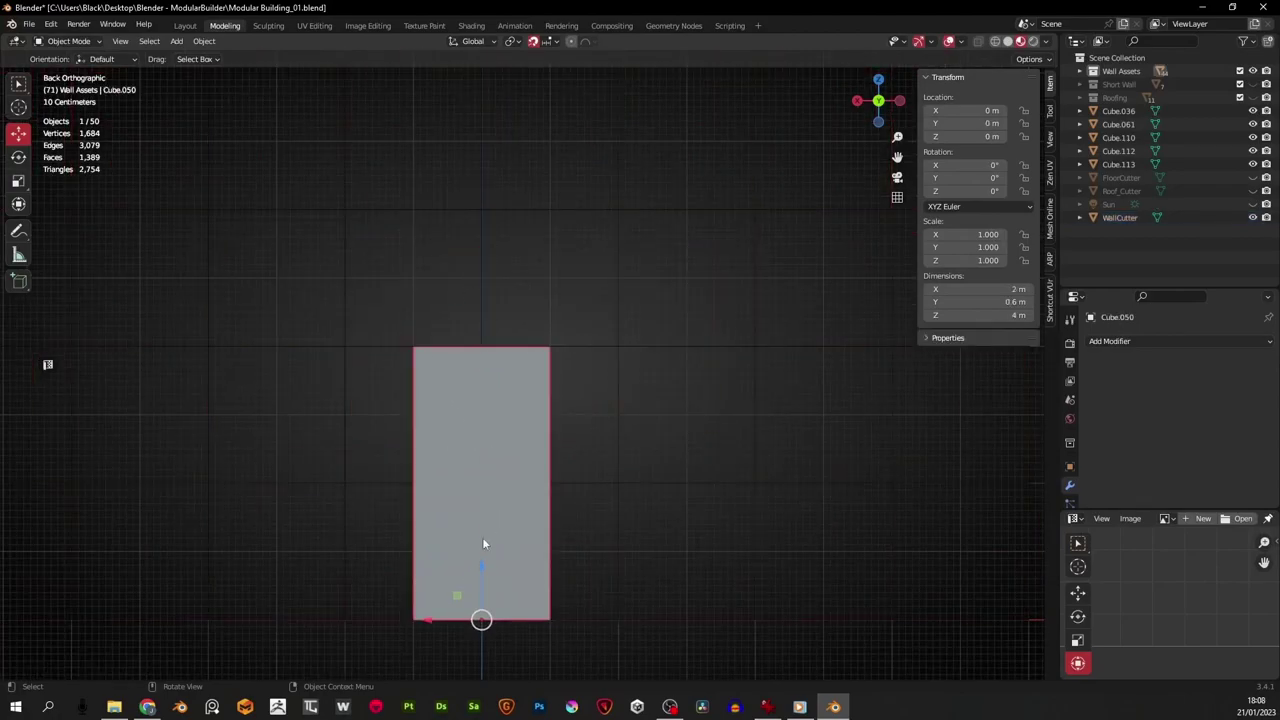
pyautogui.keyDown('shift'); pyautogui.moveTo(463, 378); pyautogui.dragTo(568, 397, button='middle'); pyautogui.keyUp('shift')
pyautogui.scroll(1, 514, 427)
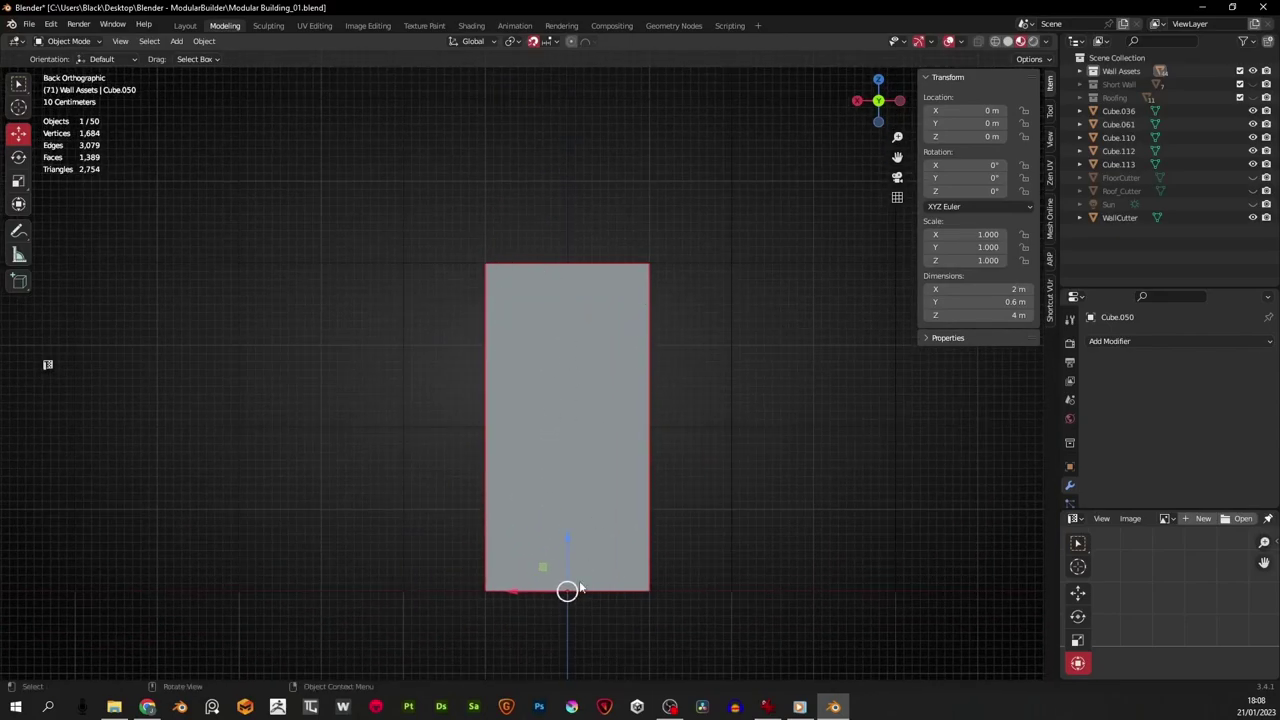
pyautogui.press('g')
pyautogui.press('x')
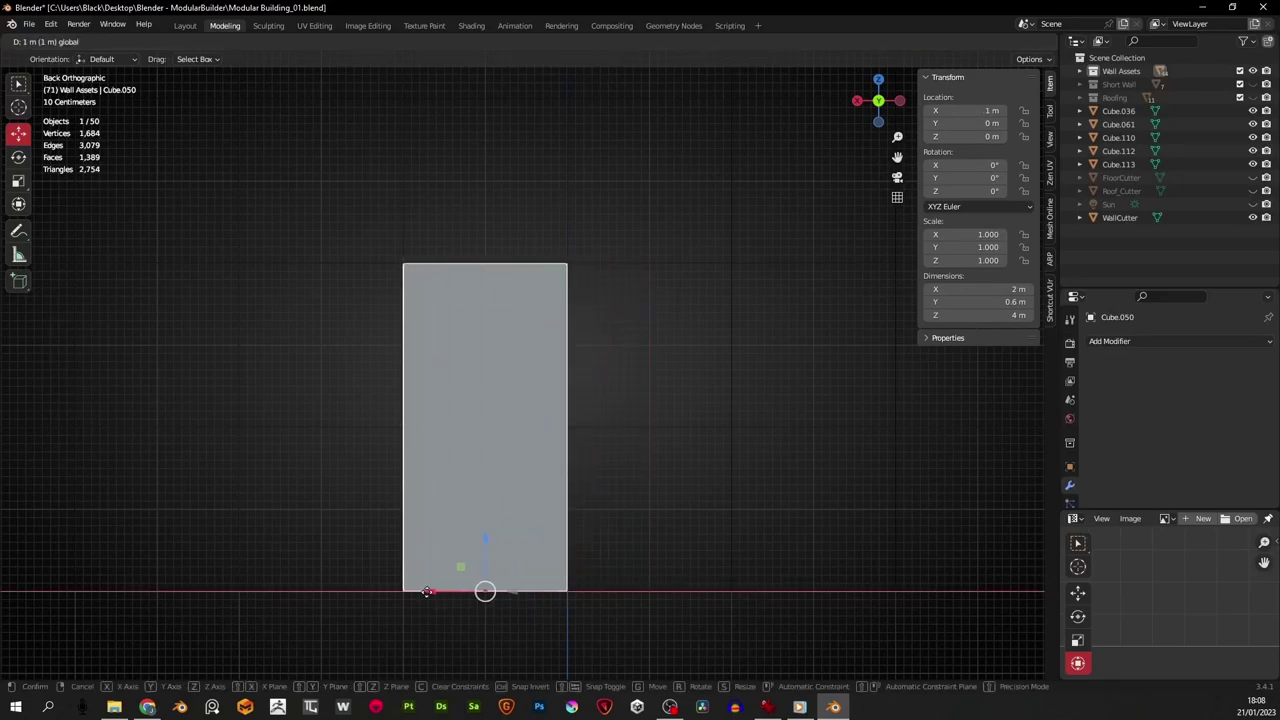
pyautogui.moveTo(432, 592); pyautogui.dragTo(478, 591)
pyautogui.hotkey('ctrl', 'z')
pyautogui.scroll(-2, 556, 414)
pyautogui.moveTo(556, 414); pyautogui.dragTo(561, 467, button='middle')
pyautogui.hotkey('ctrl', 'z')
pyautogui.hotkey('ctrl', 'z')
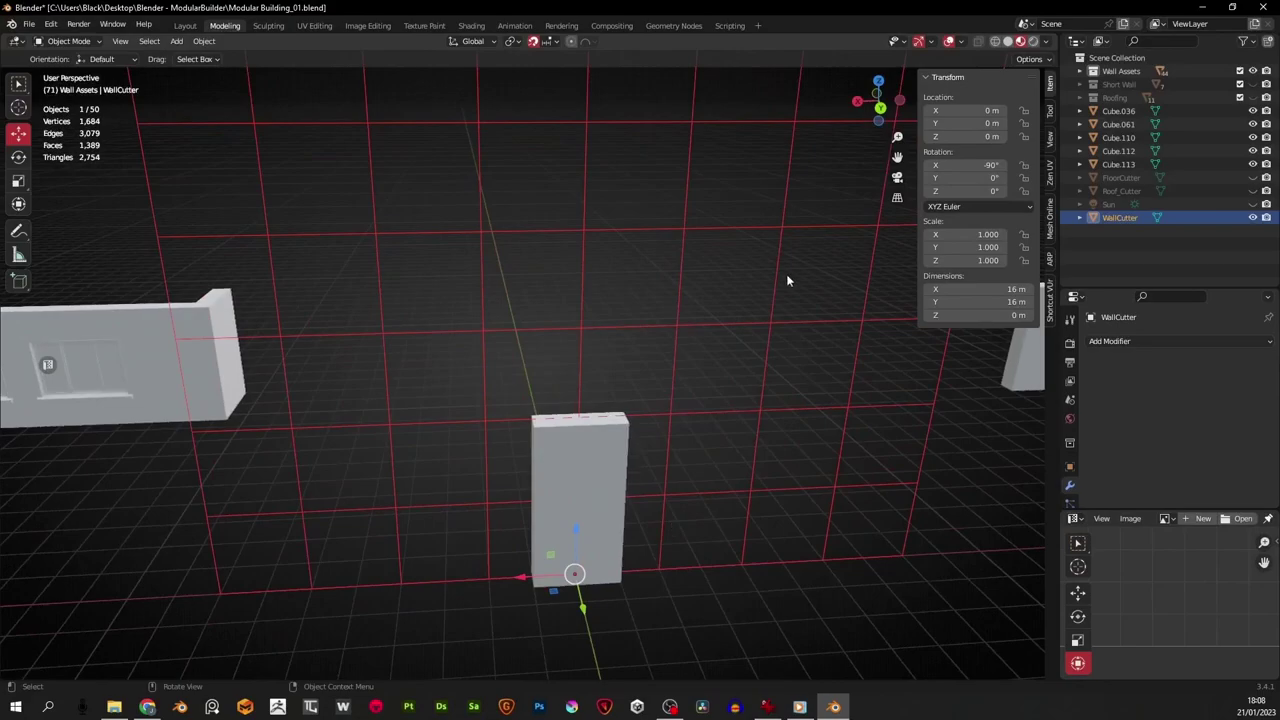
# Move the WallCutter grid to X 1 m so its lines match the wall segment's side edges
pyautogui.click(881, 108)
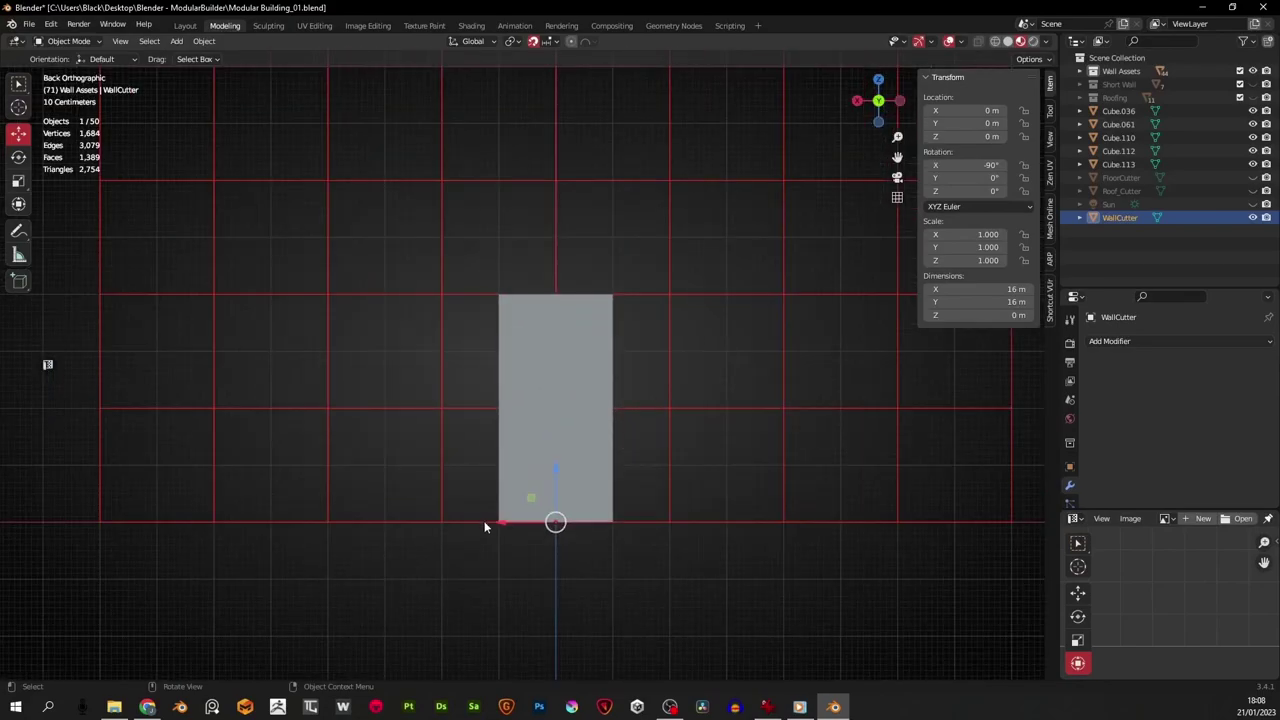
pyautogui.moveTo(498, 523); pyautogui.dragTo(441, 523)
pyautogui.scroll(3, 530, 420)
pyautogui.click(571, 386)
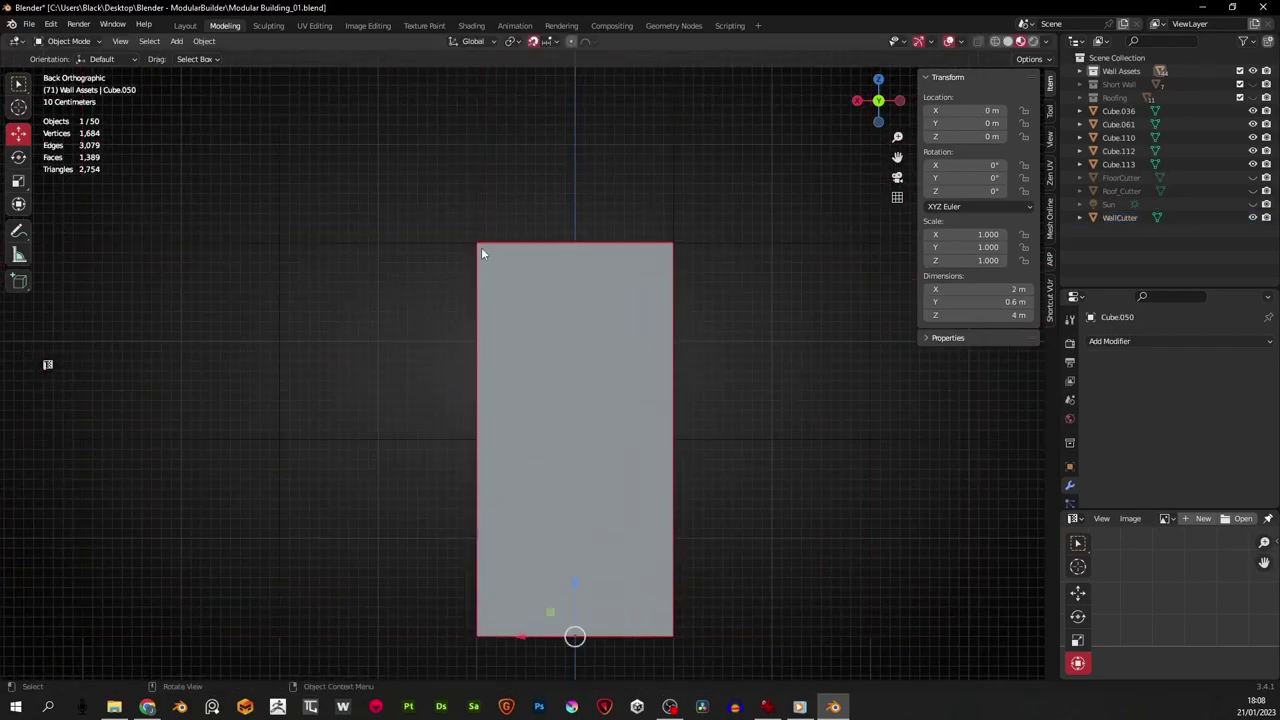
pyautogui.scroll(-3, 555, 435)
pyautogui.moveTo(555, 435); pyautogui.dragTo(617, 469, button='middle')
pyautogui.scroll(3, 617, 469)
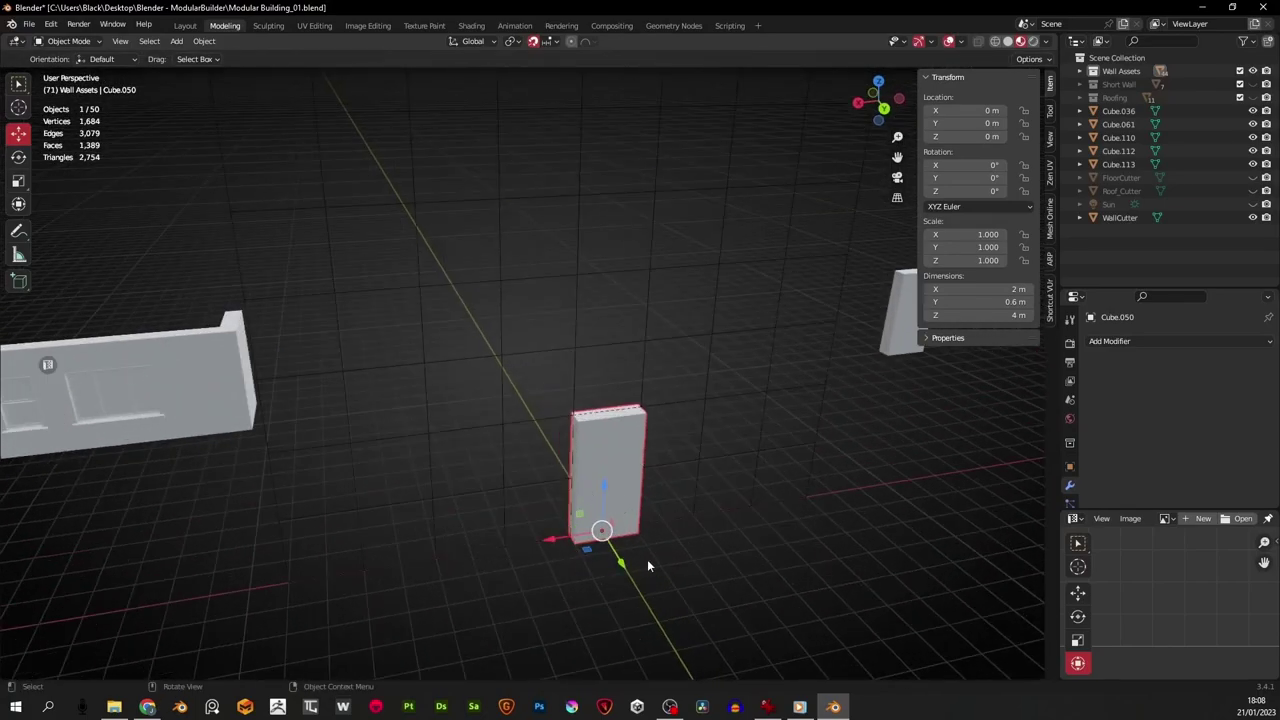
# Apply all transforms to the wall segment and to the WallCutter grid
pyautogui.moveTo(647, 566); pyautogui.dragTo(714, 471, button='middle')
pyautogui.press('q')
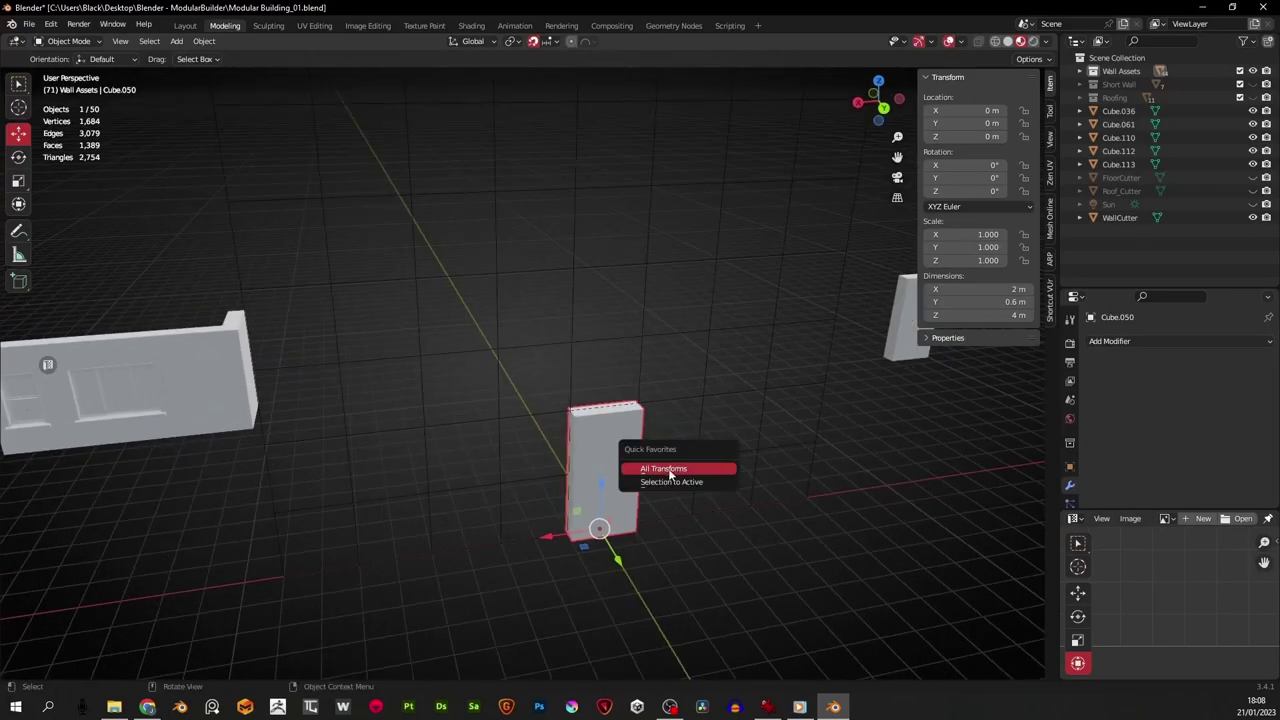
pyautogui.click(668, 469)
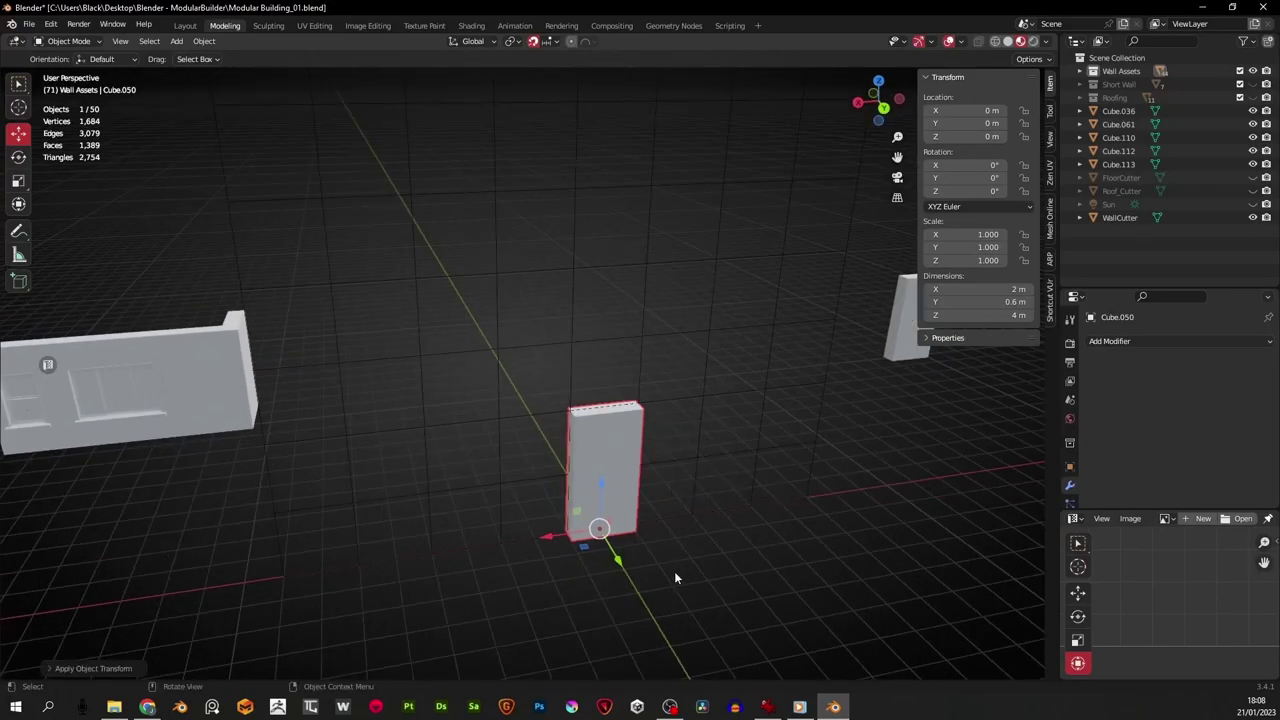
pyautogui.click(670, 408)
pyautogui.click(693, 437)
pyautogui.press('q')
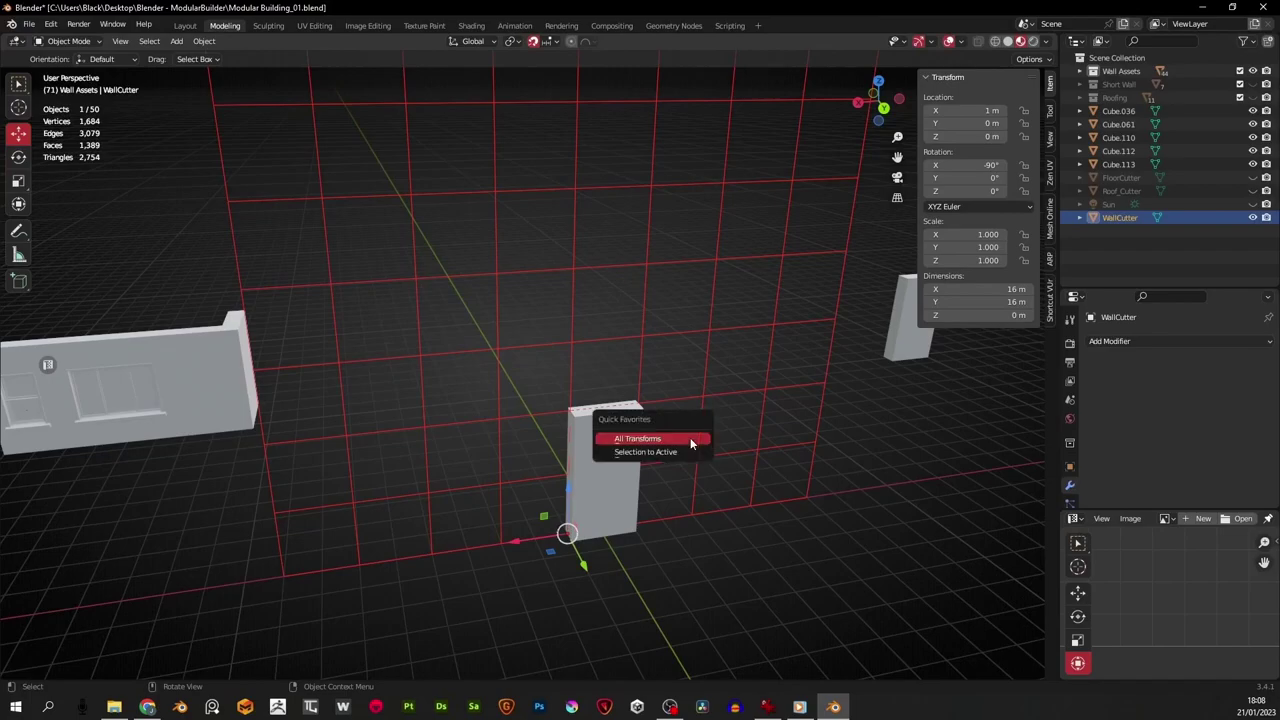
pyautogui.click(668, 437)
# Move the WallCutter grid along Y to stand well behind the wall segment
pyautogui.moveTo(618, 563); pyautogui.dragTo(546, 420)
pyautogui.moveTo(596, 484); pyautogui.dragTo(427, 340, button='middle')
pyautogui.scroll(4, 587, 444)
pyautogui.moveTo(427, 340); pyautogui.dragTo(485, 385)
pyautogui.moveTo(485, 385); pyautogui.dragTo(520, 472, button='middle')
pyautogui.click(710, 488)
# Dissolve the vertical centre edge loop of the 2 m wall segment
pyautogui.click(538, 417)
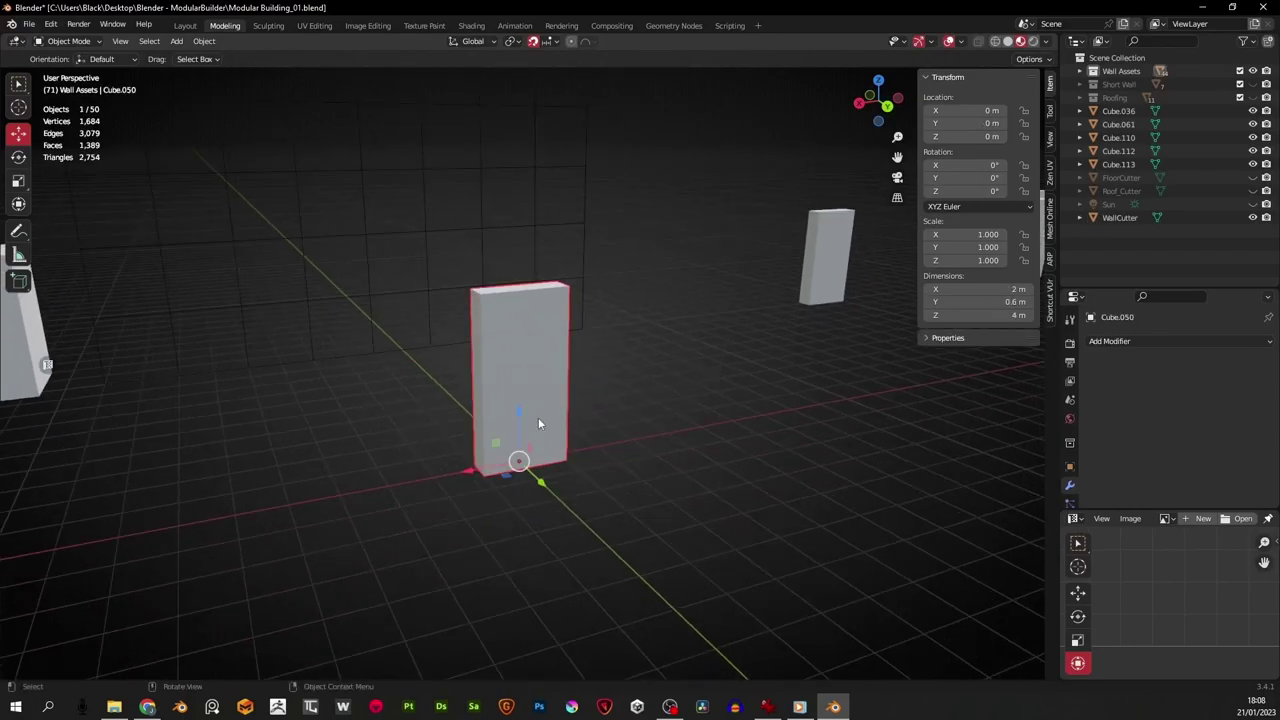
pyautogui.click(887, 105)
pyautogui.scroll(2, 512, 366)
pyautogui.keyDown('shift'); pyautogui.moveTo(464, 359); pyautogui.dragTo(514, 432, button='middle'); pyautogui.keyUp('shift')
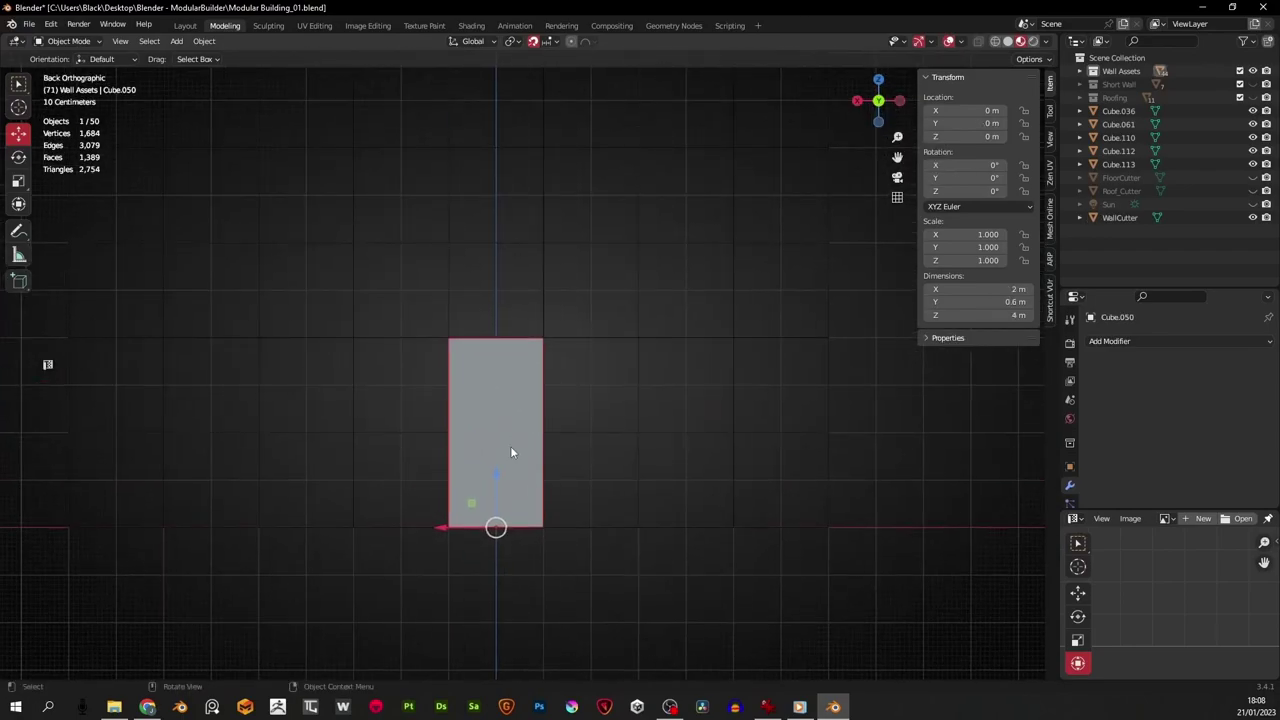
pyautogui.scroll(1, 510, 453)
pyautogui.press('Tab')
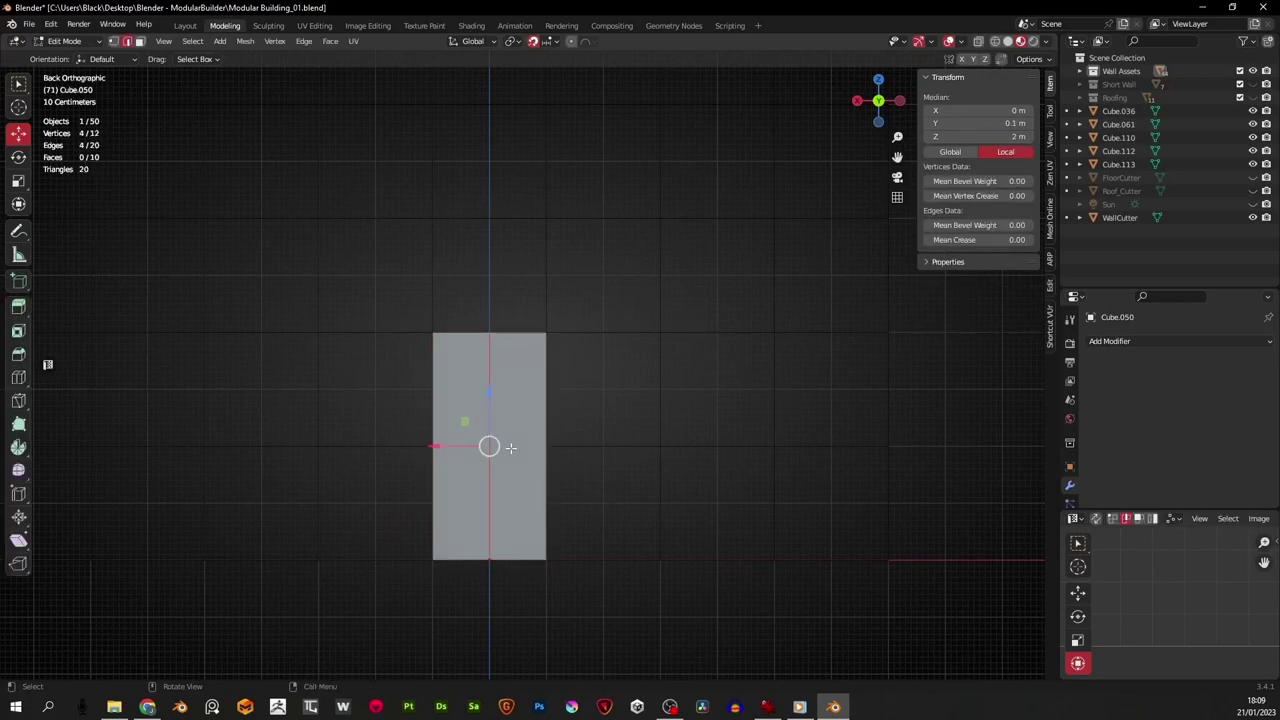
pyautogui.keyDown('alt'); pyautogui.click(492, 393); pyautogui.keyUp('alt')
pyautogui.moveTo(505, 391); pyautogui.dragTo(534, 452, button='middle')
pyautogui.press('x')
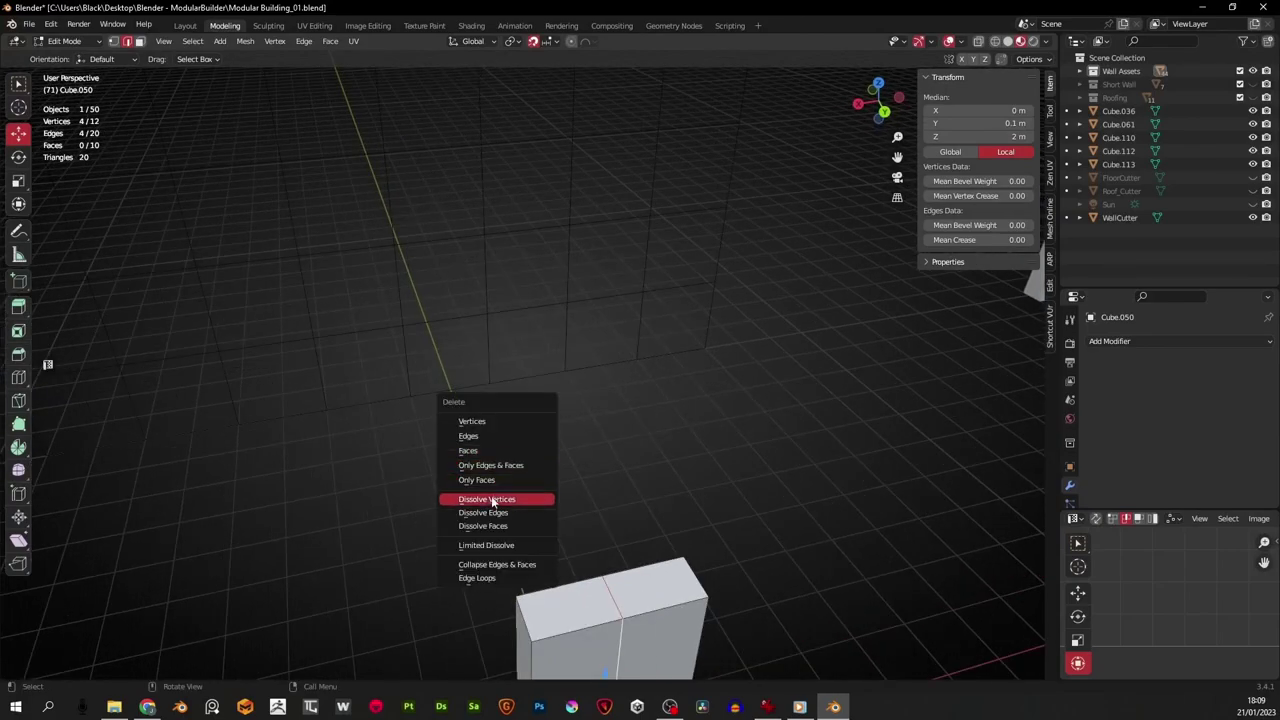
pyautogui.click(488, 513)
pyautogui.scroll(-3, 626, 526)
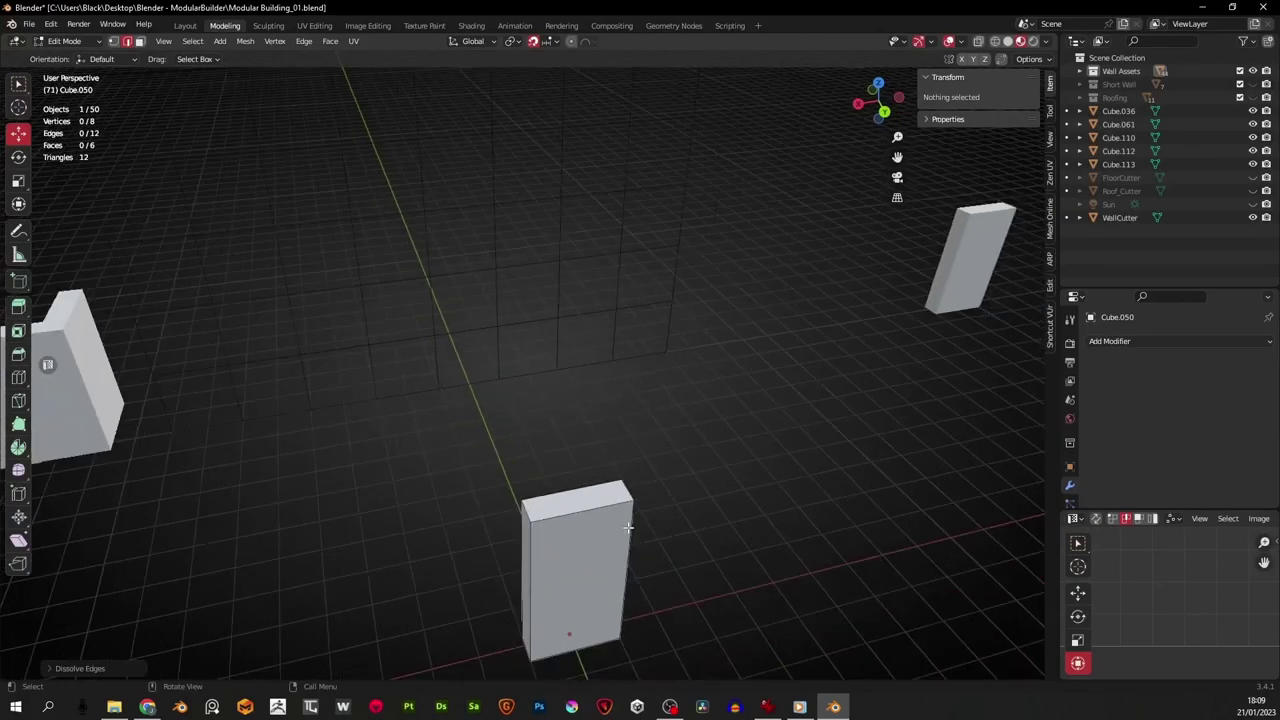
# Knife Project the WallCutter grid onto the whole wall segment from the back view with Cut Through enabled
pyautogui.click(884, 111)
pyautogui.scroll(4, 531, 395)
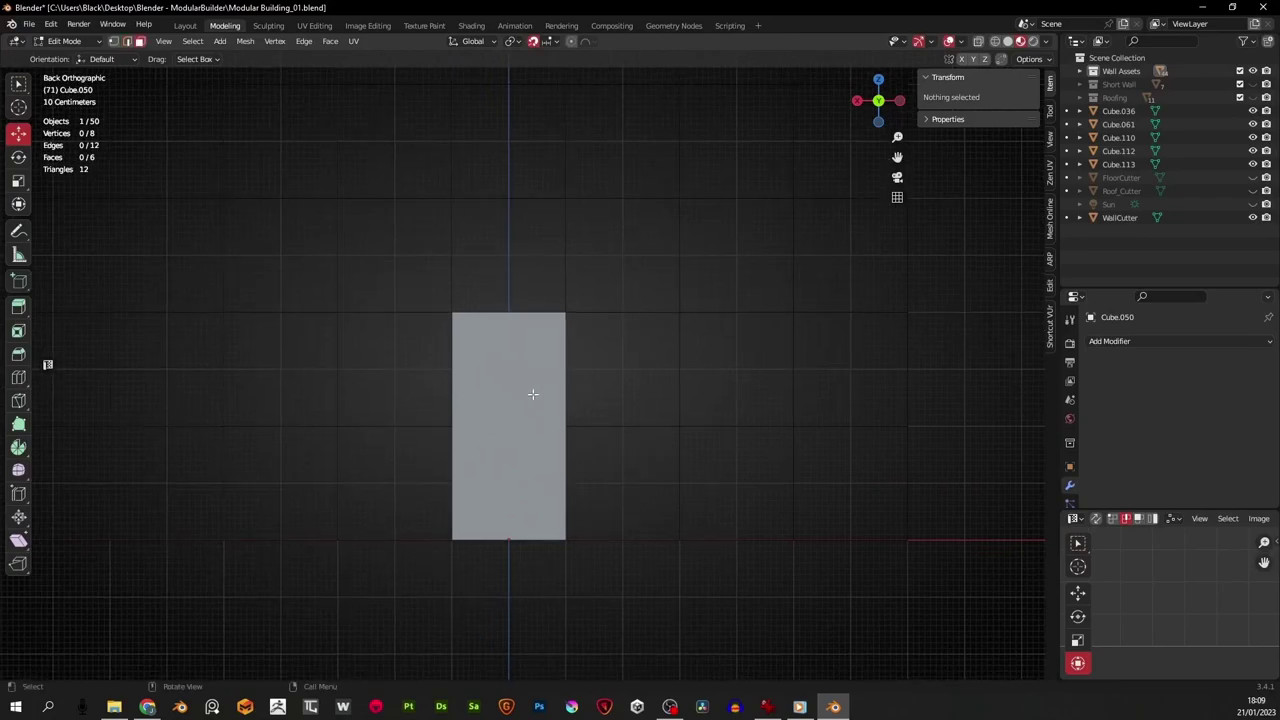
pyautogui.press('a')
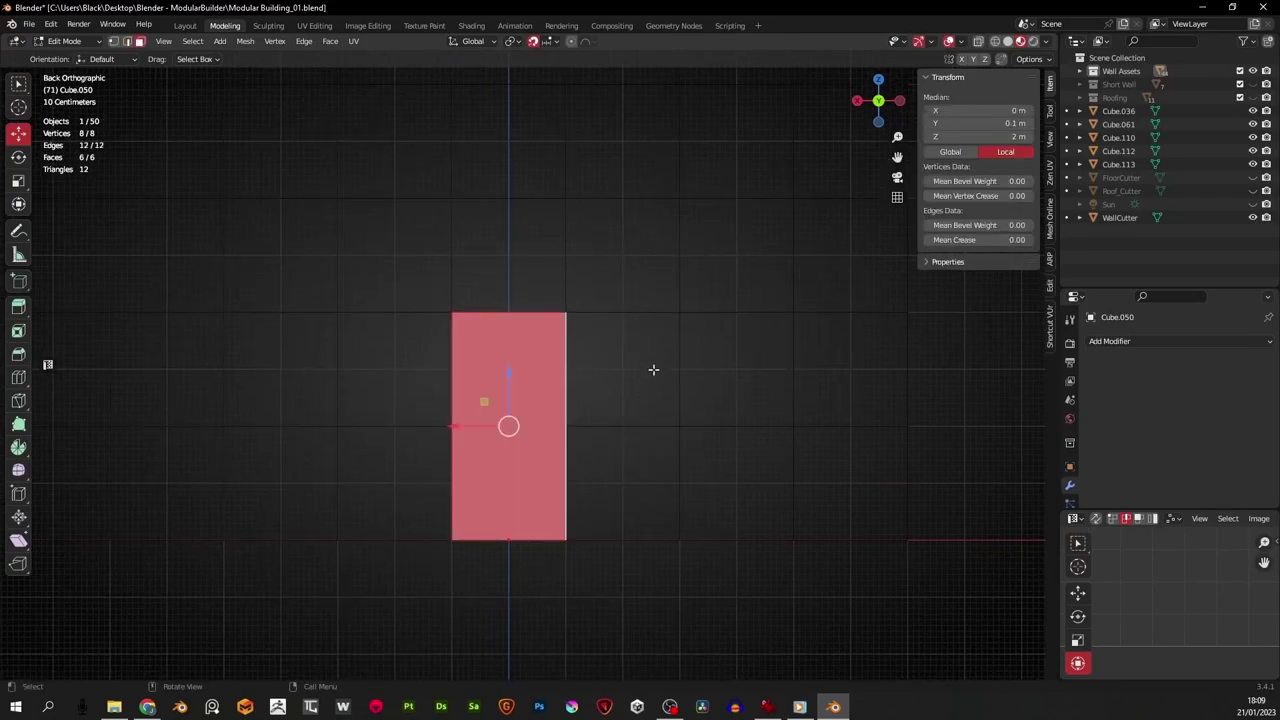
pyautogui.keyDown('ctrl'); pyautogui.click(643, 314); pyautogui.keyUp('ctrl')
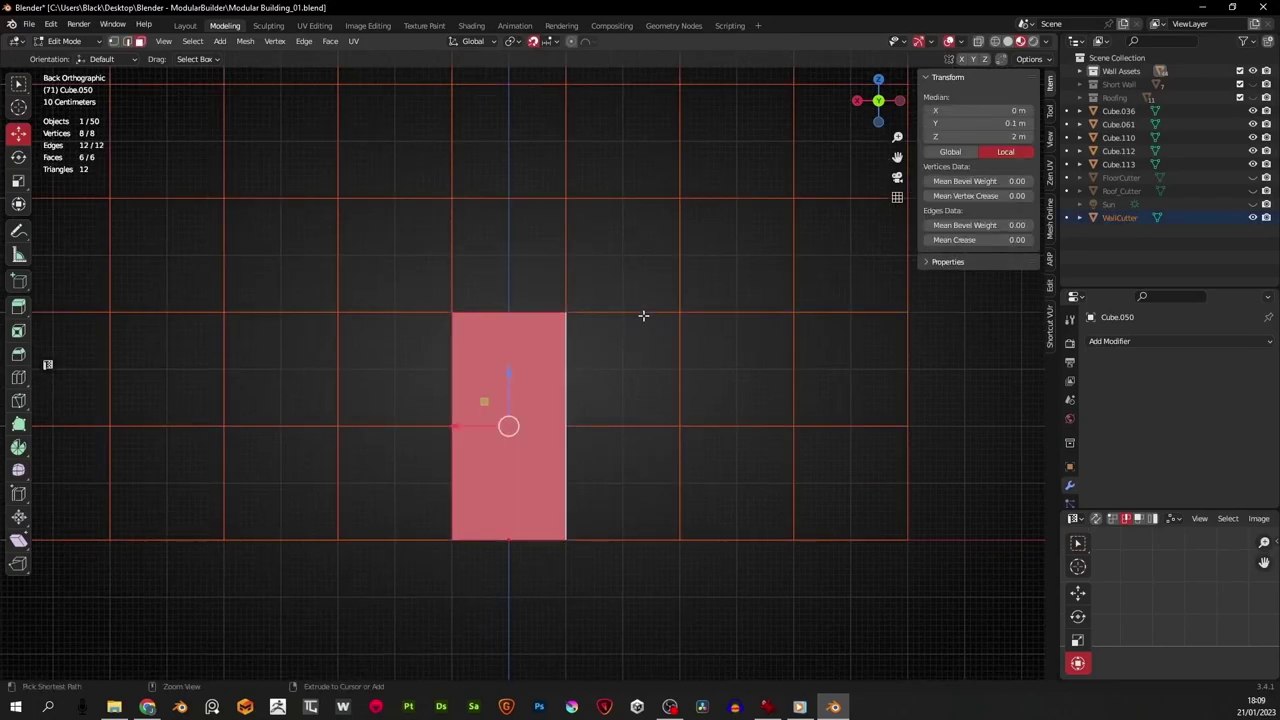
pyautogui.click(245, 42)
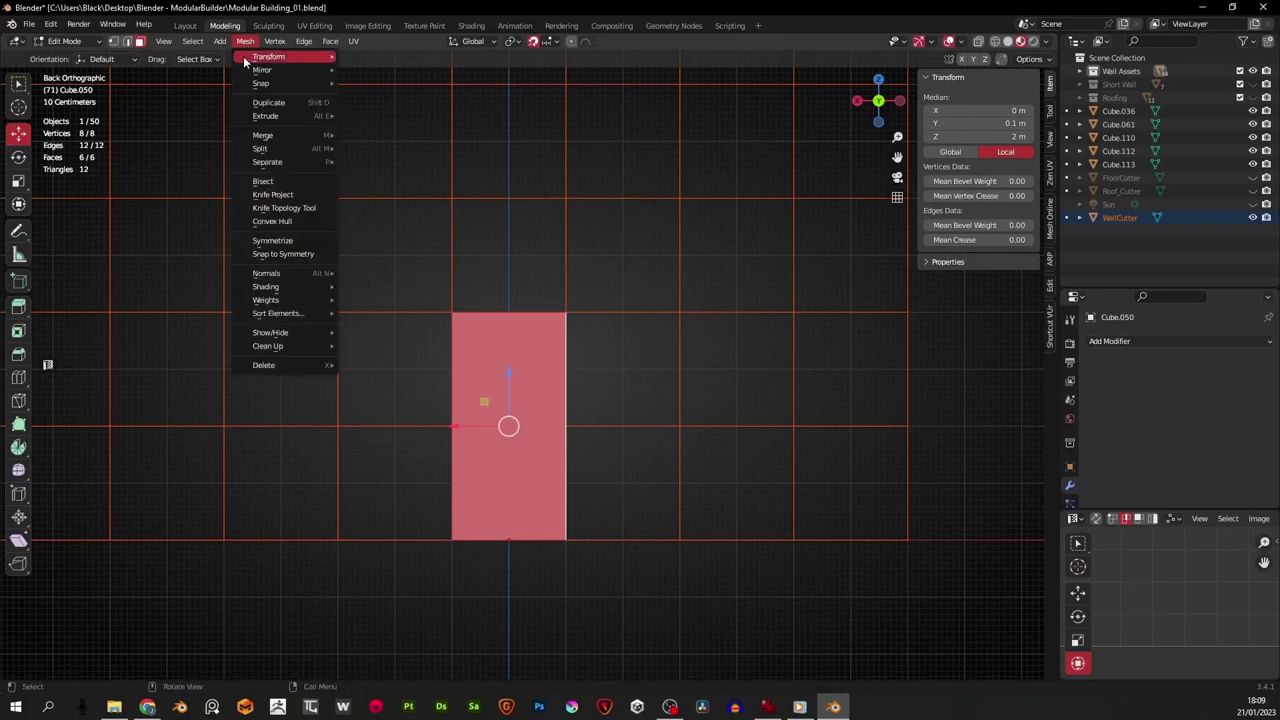
pyautogui.click(272, 194)
pyautogui.click(61, 669)
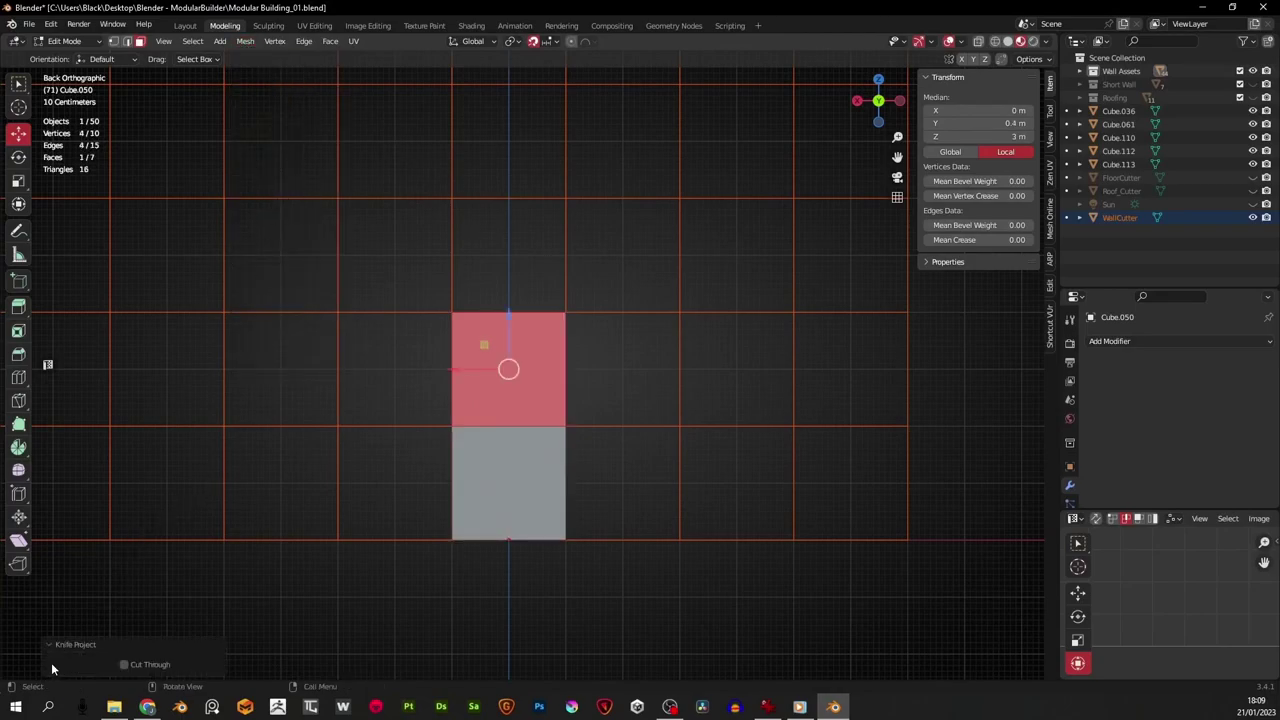
pyautogui.click(124, 665)
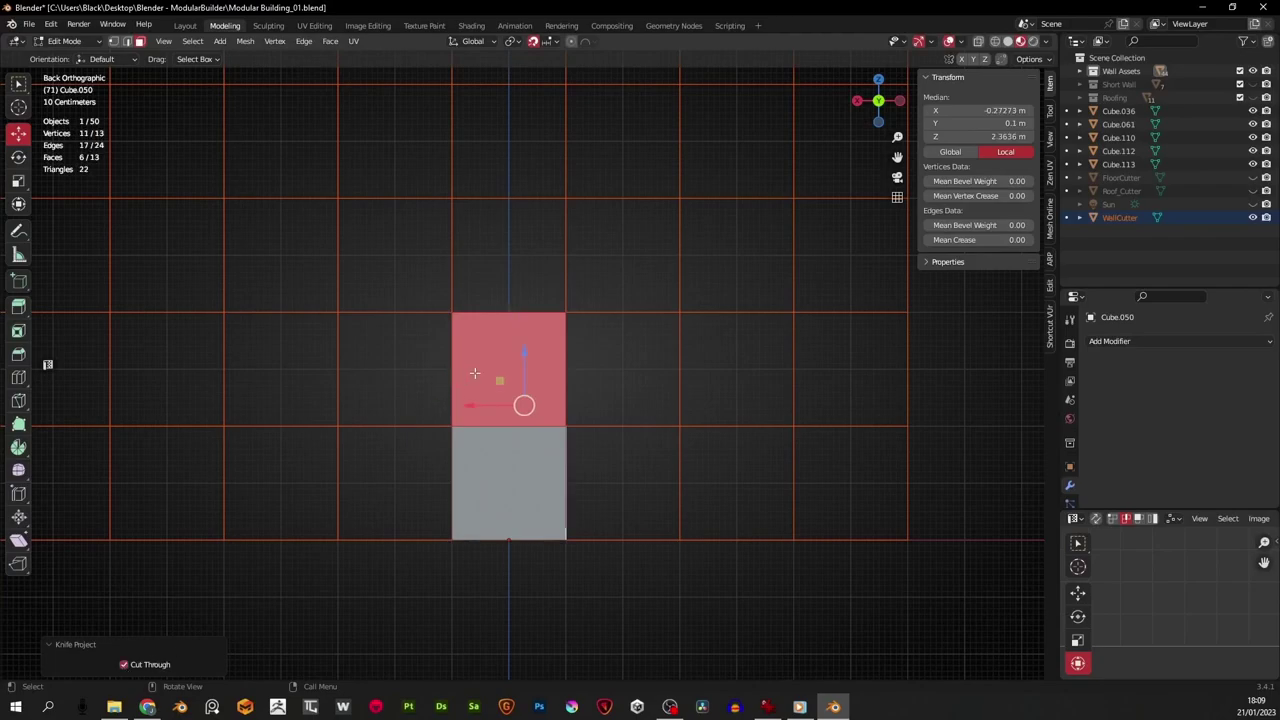
# Select the stray diagonal edges on the wall segment's side and underside
pyautogui.scroll(-4, 526, 380)
pyautogui.moveTo(566, 397); pyautogui.dragTo(468, 369, button='middle')
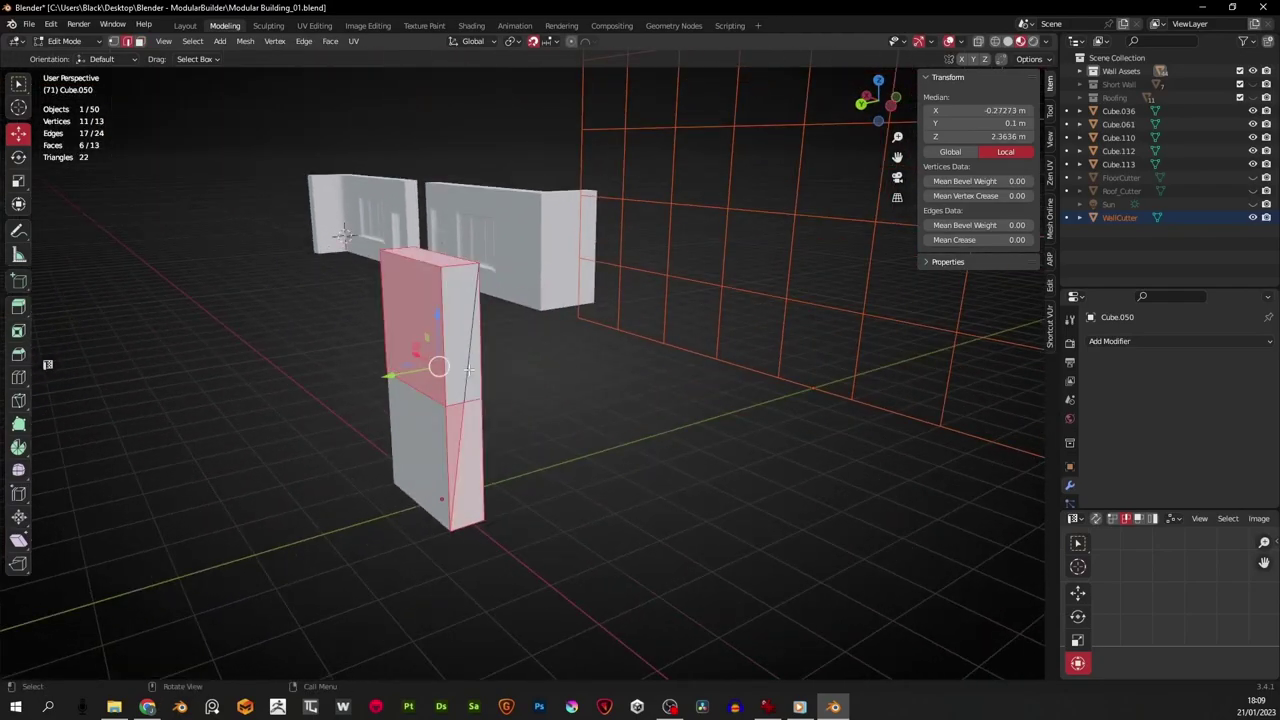
pyautogui.click(469, 370)
pyautogui.keyDown('shift'); pyautogui.click(461, 428); pyautogui.keyUp('shift')
pyautogui.moveTo(461, 428); pyautogui.dragTo(680, 432, button='middle')
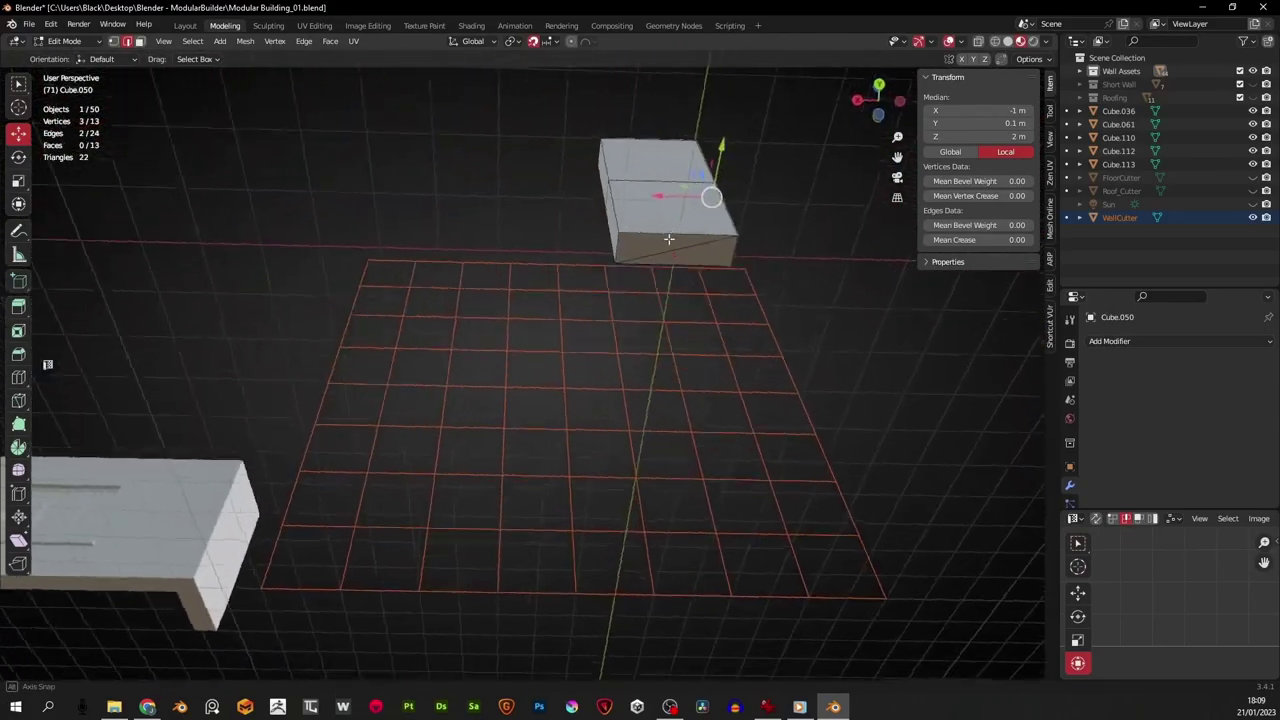
pyautogui.keyDown('shift'); pyautogui.click(584, 222); pyautogui.keyUp('shift')
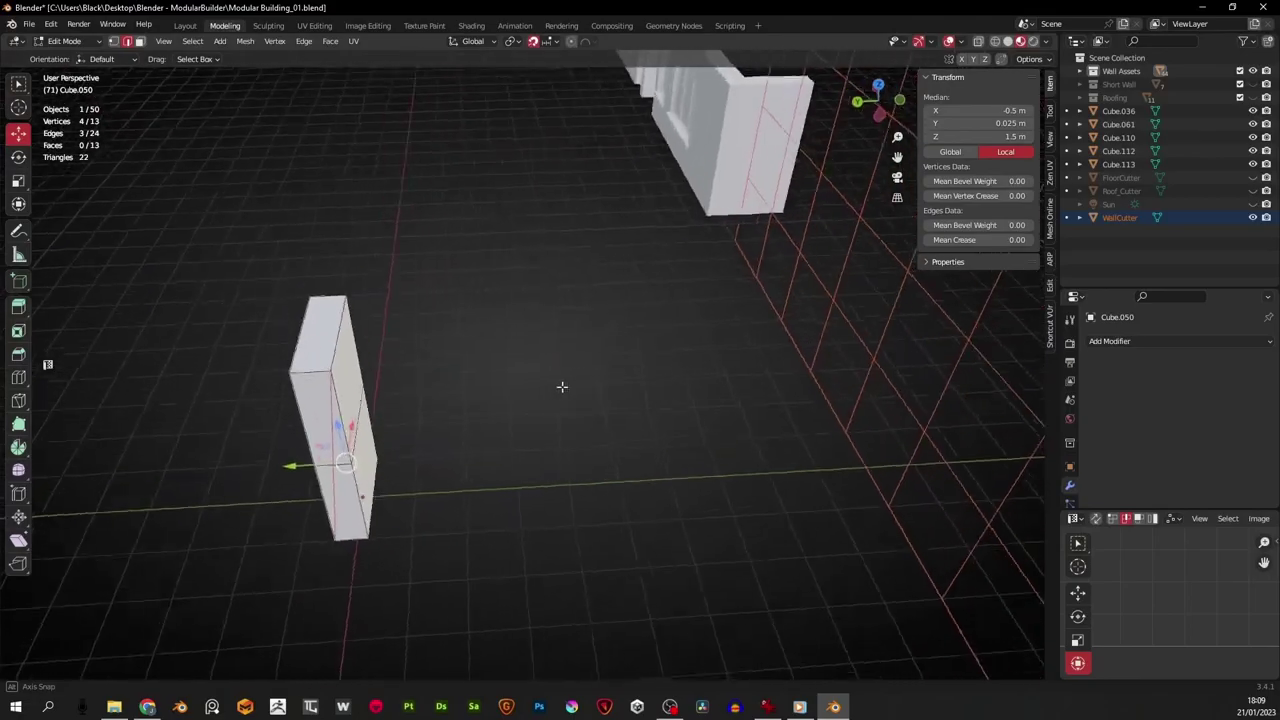